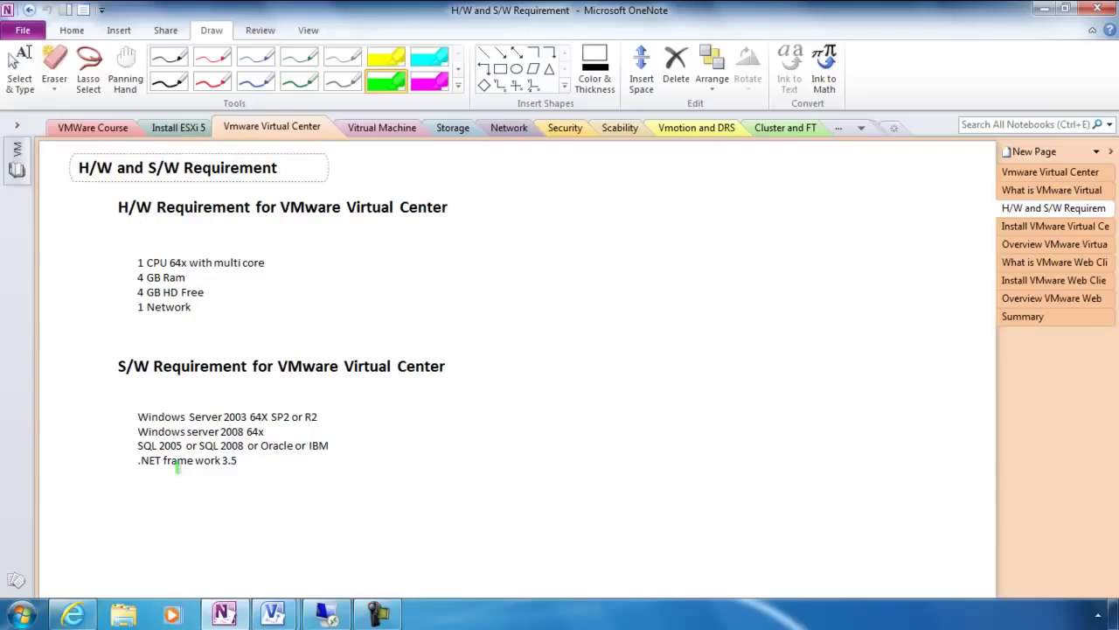
Step: Show the 'Install VMware Virtual Center' page with its free 60-day vCenter 5 note
drag(1021, 224, 983, 234)
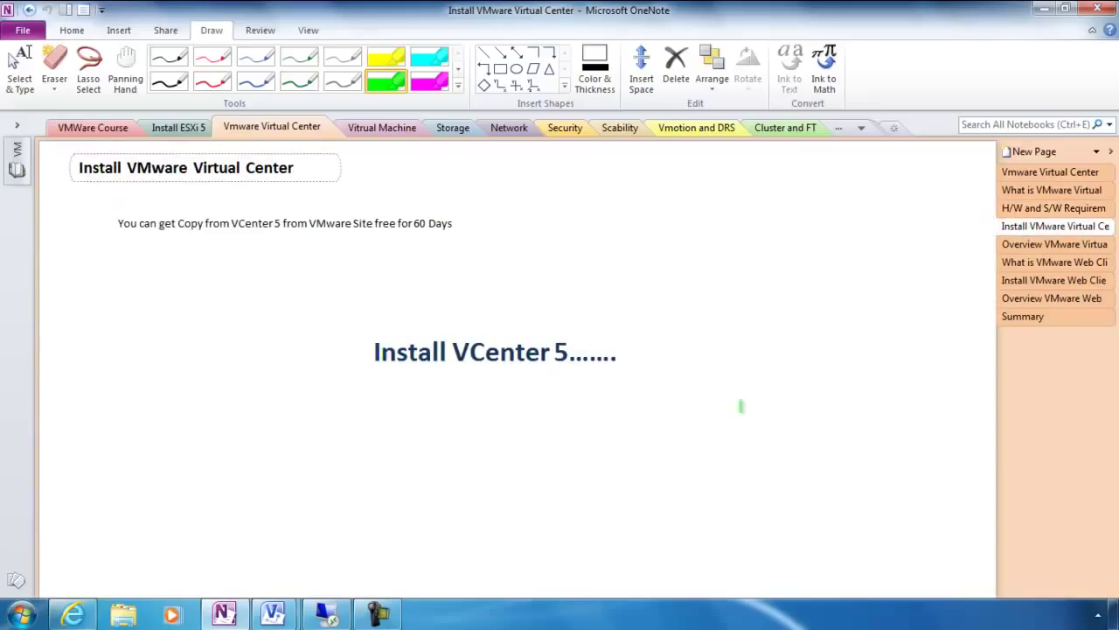
mouse_move(276, 619)
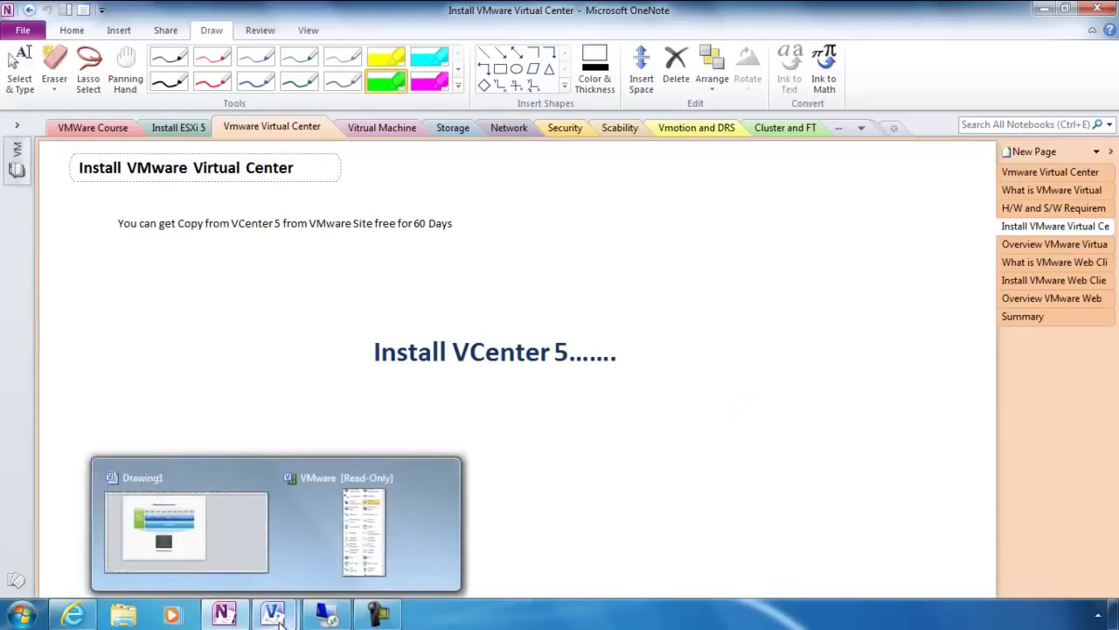
click(1052, 190)
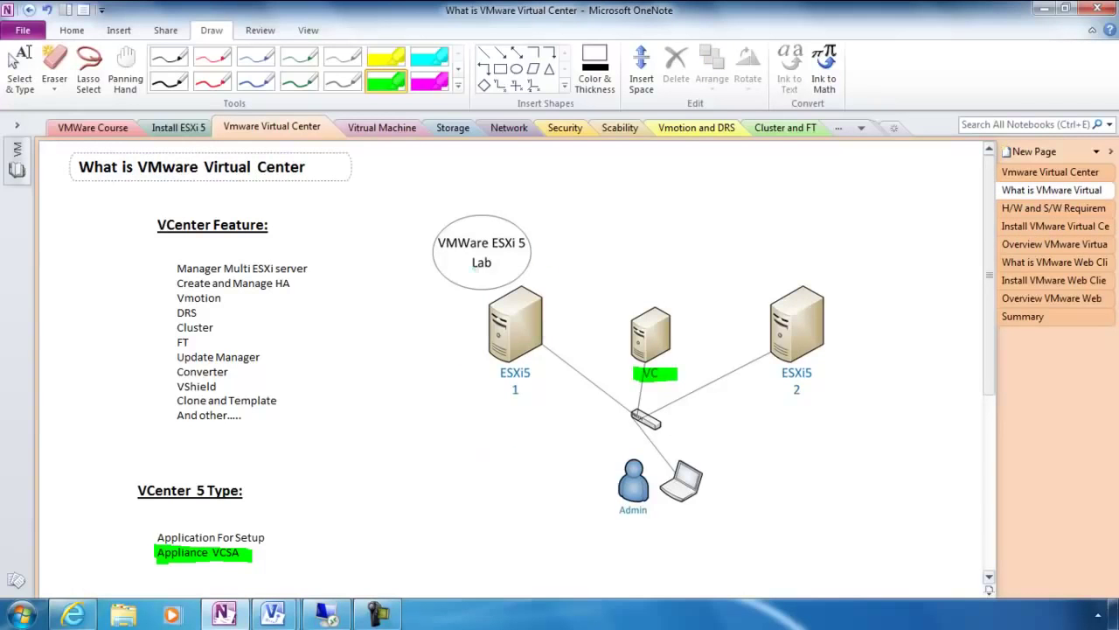
Step: Highlight the ESXi5 1 and ESXi5 2 labels green and circle the VC server in magenta
mouse_move(549, 379)
mouse_down()
mouse_move(488, 381)
mouse_move(546, 372)
mouse_up()
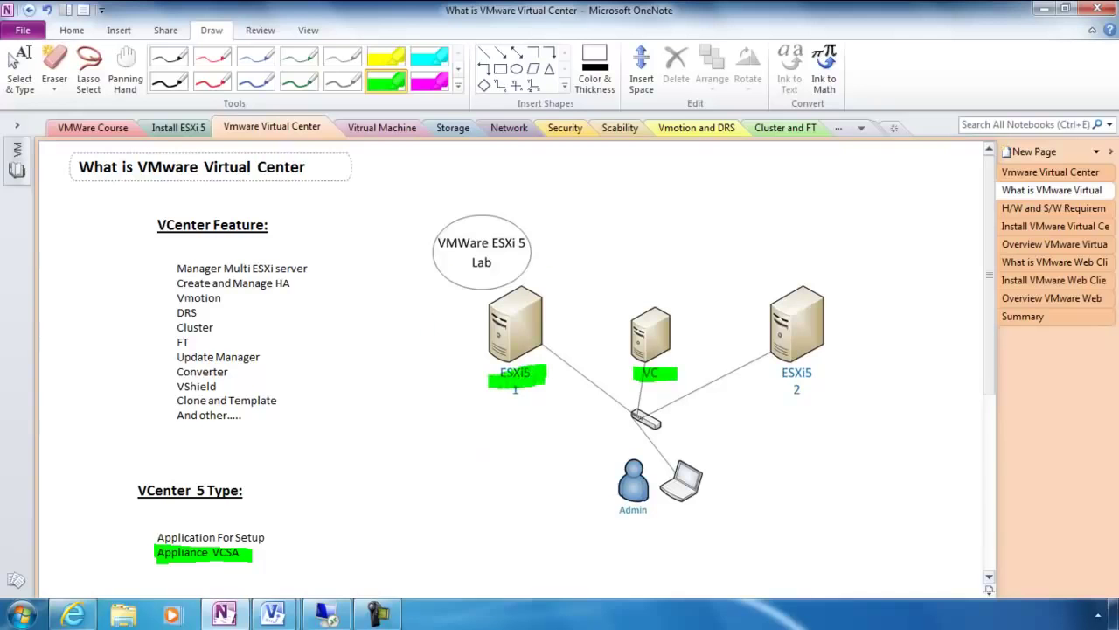
mouse_move(770, 376)
mouse_down()
mouse_move(831, 375)
mouse_move(775, 373)
mouse_up()
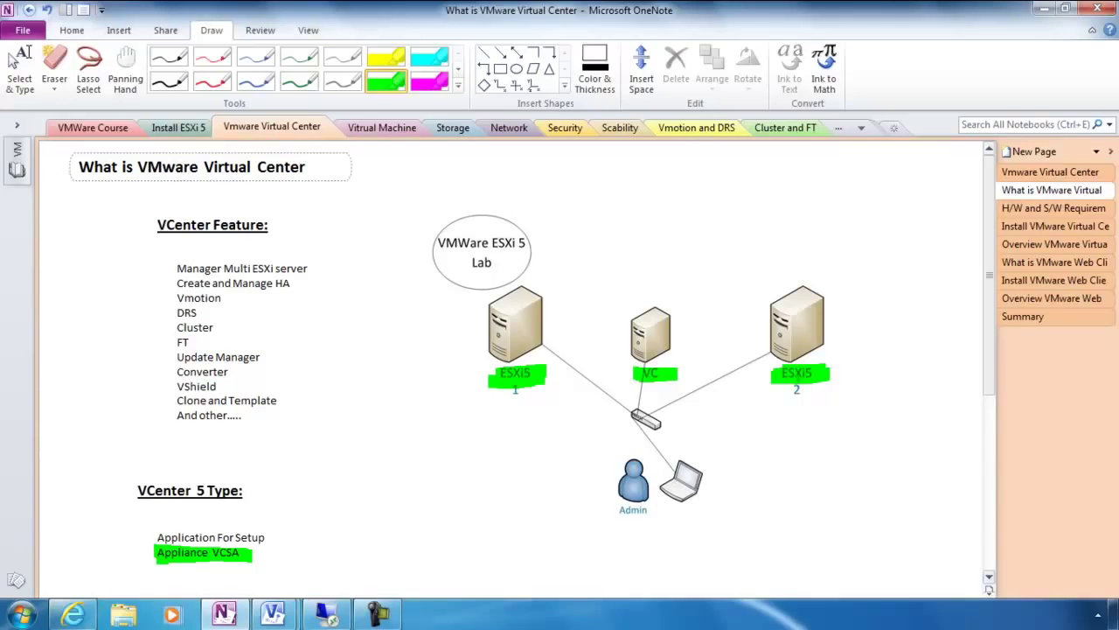
drag(796, 388, 796, 398)
click(430, 81)
mouse_move(706, 290)
mouse_down()
mouse_move(603, 299)
mouse_move(632, 407)
mouse_move(716, 341)
mouse_move(707, 287)
mouse_up()
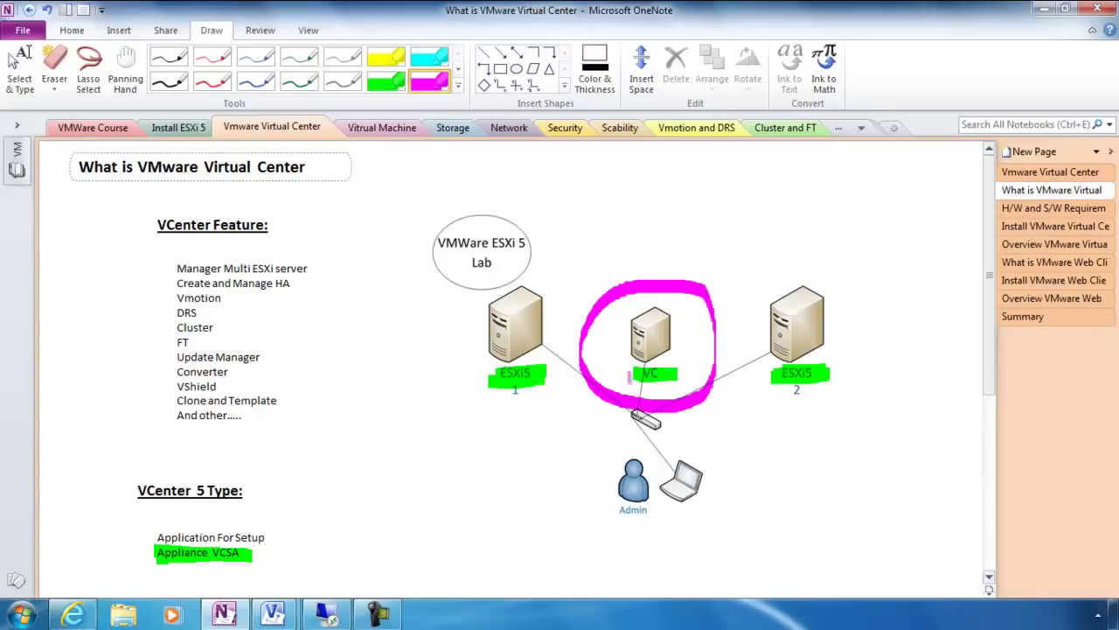
Step: On the remote lab server, open the Lab > VC folder full screen
click(326, 613)
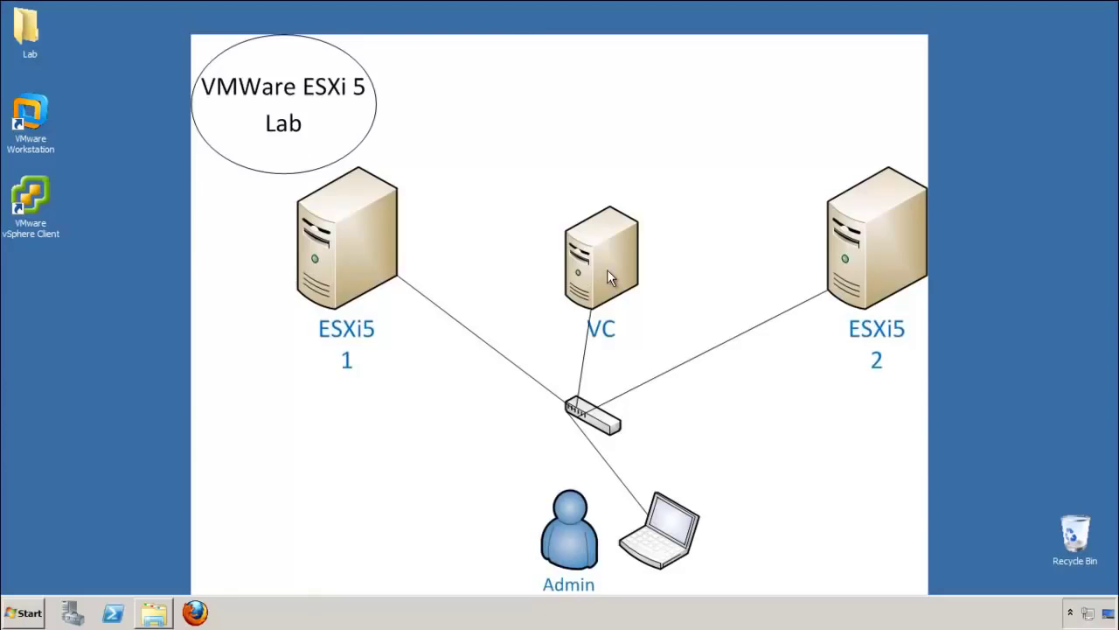
double_click(30, 44)
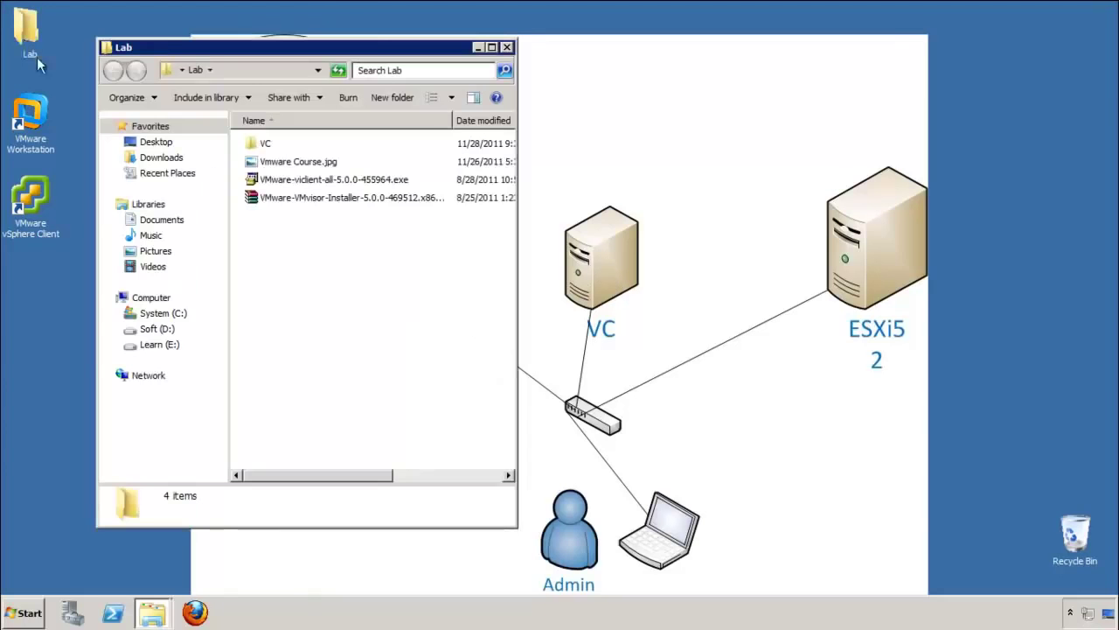
click(262, 145)
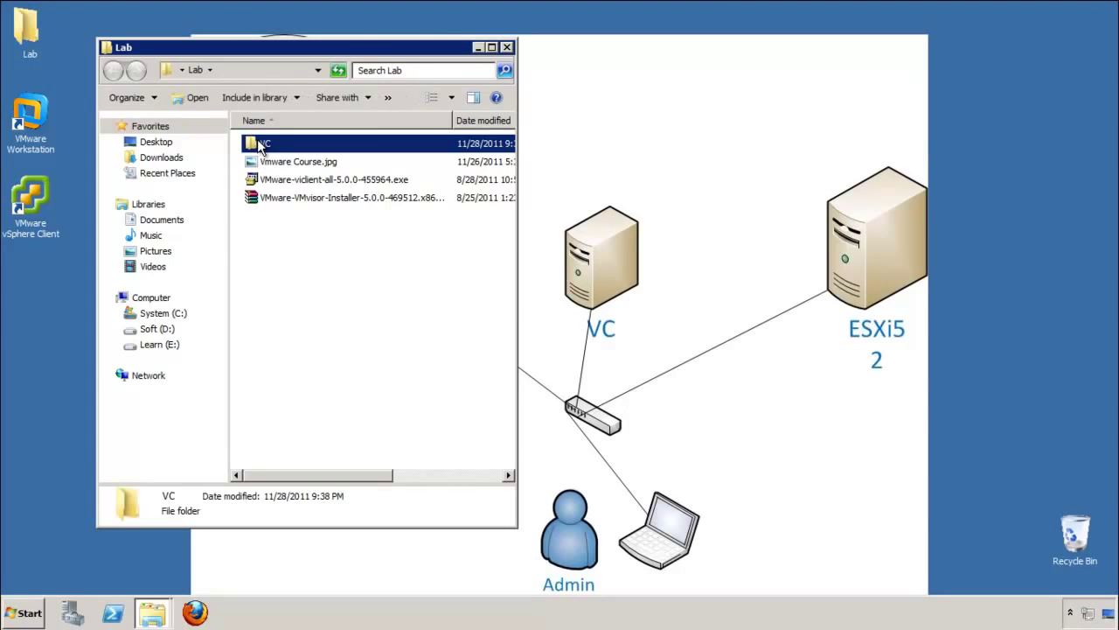
double_click(262, 144)
click(491, 47)
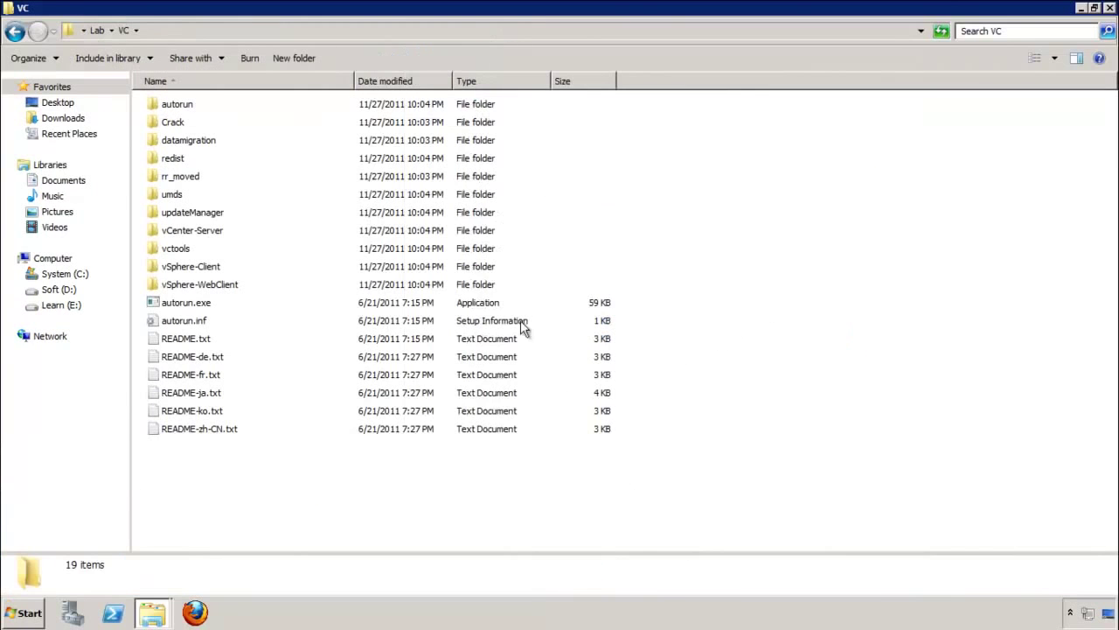
Step: Run autorun.exe from the VC folder to start the vSphere 5.0 installer
click(184, 303)
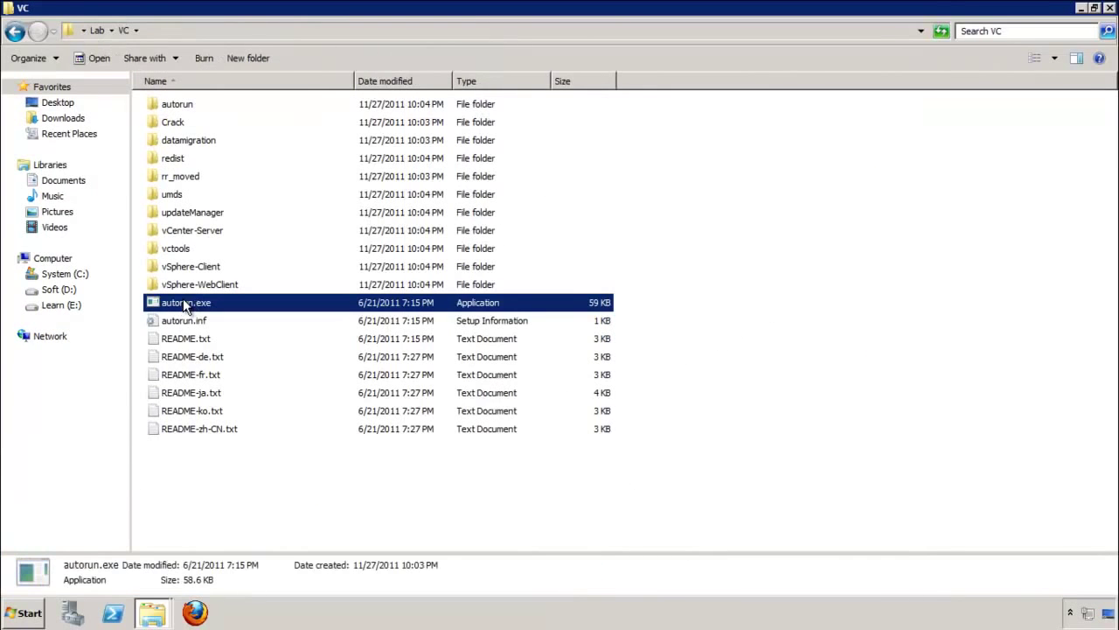
double_click(185, 303)
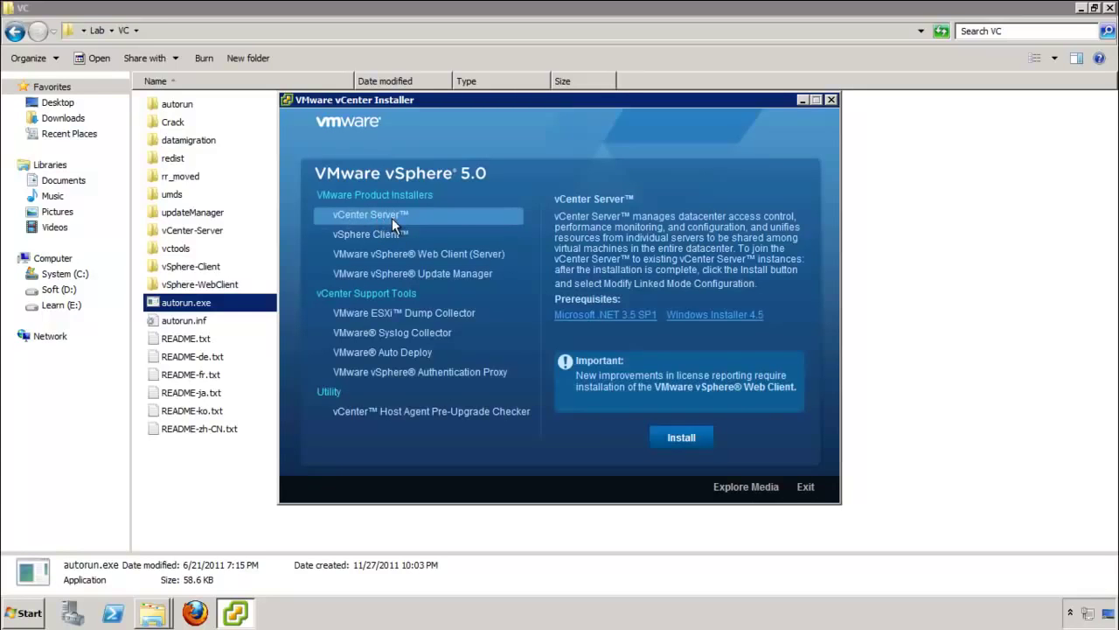
Step: Install vCenter Server, confirming the default language, until the wizard welcome page appears
click(675, 437)
click(591, 335)
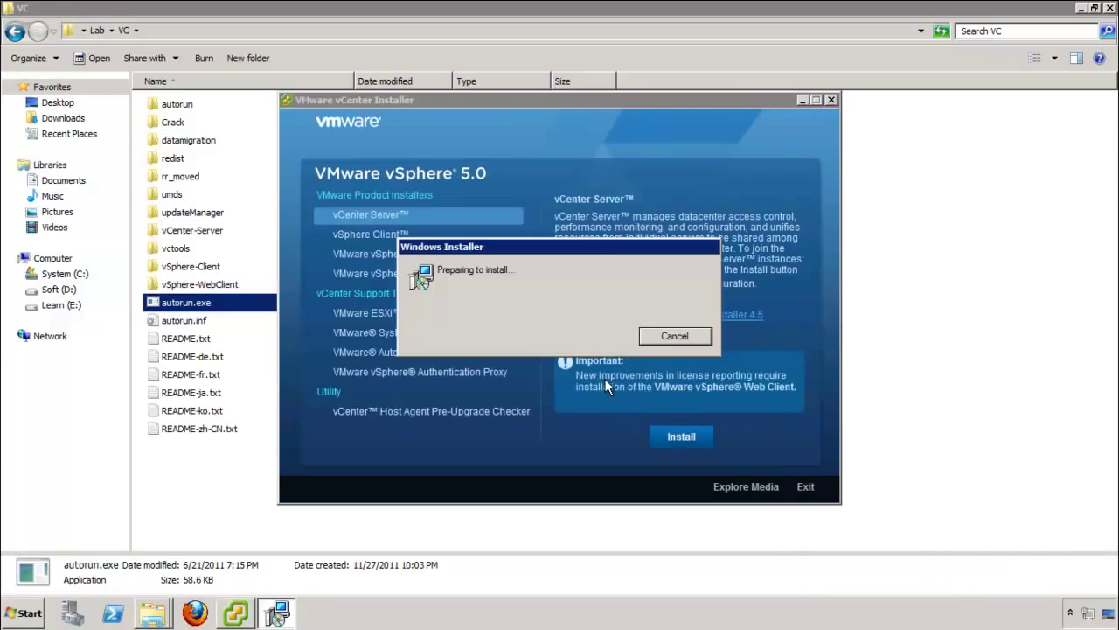
drag(597, 251, 600, 358)
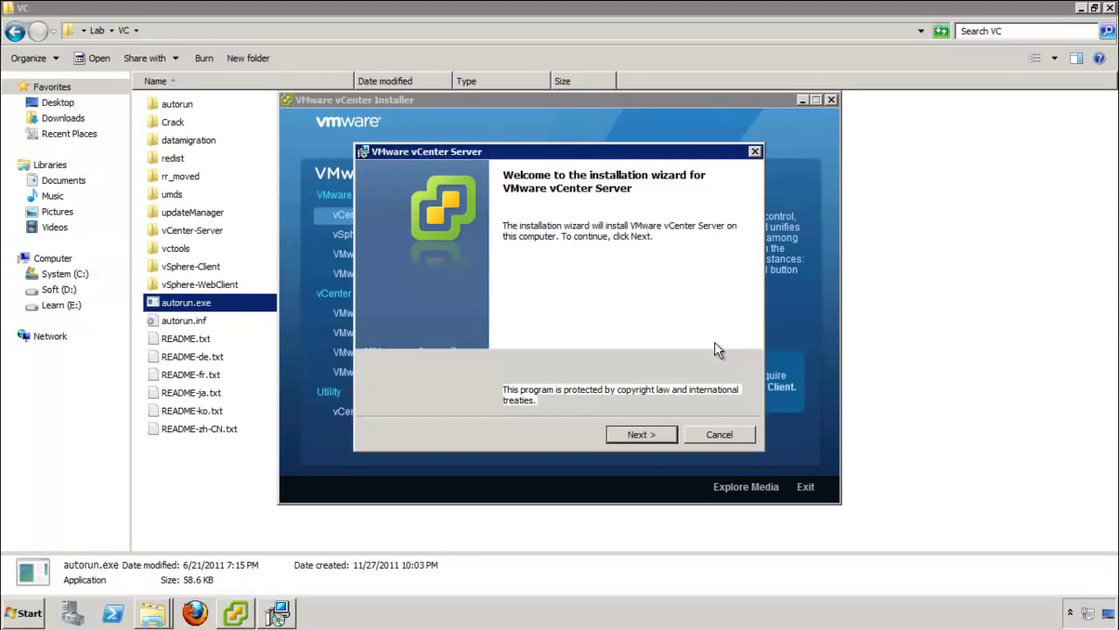
Step: Move past the welcome and patent pages and accept the license agreement
click(636, 438)
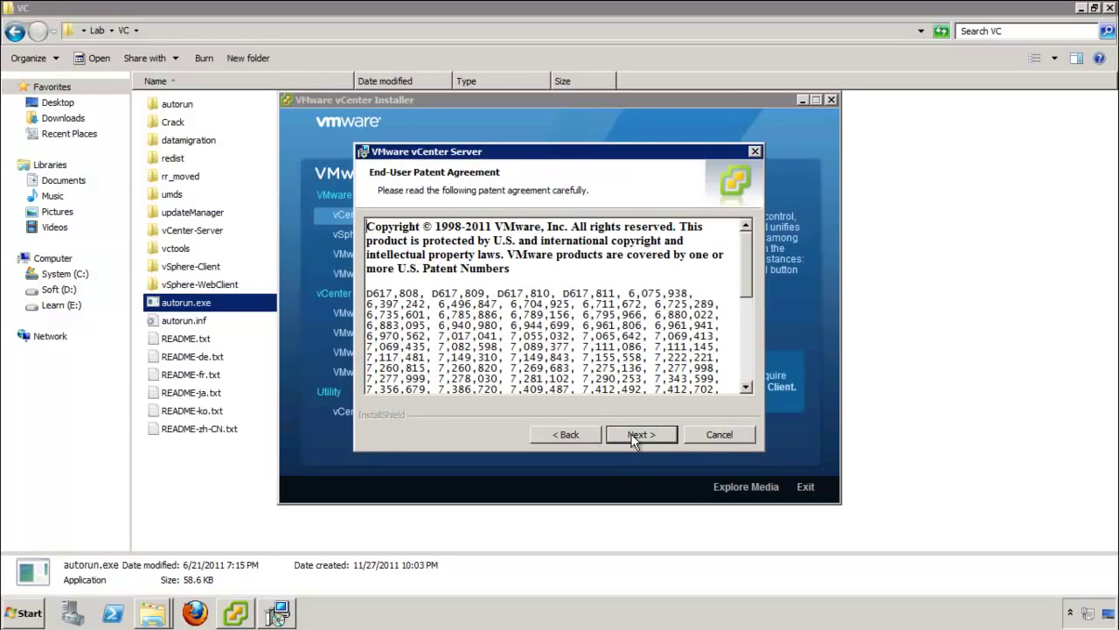
click(636, 437)
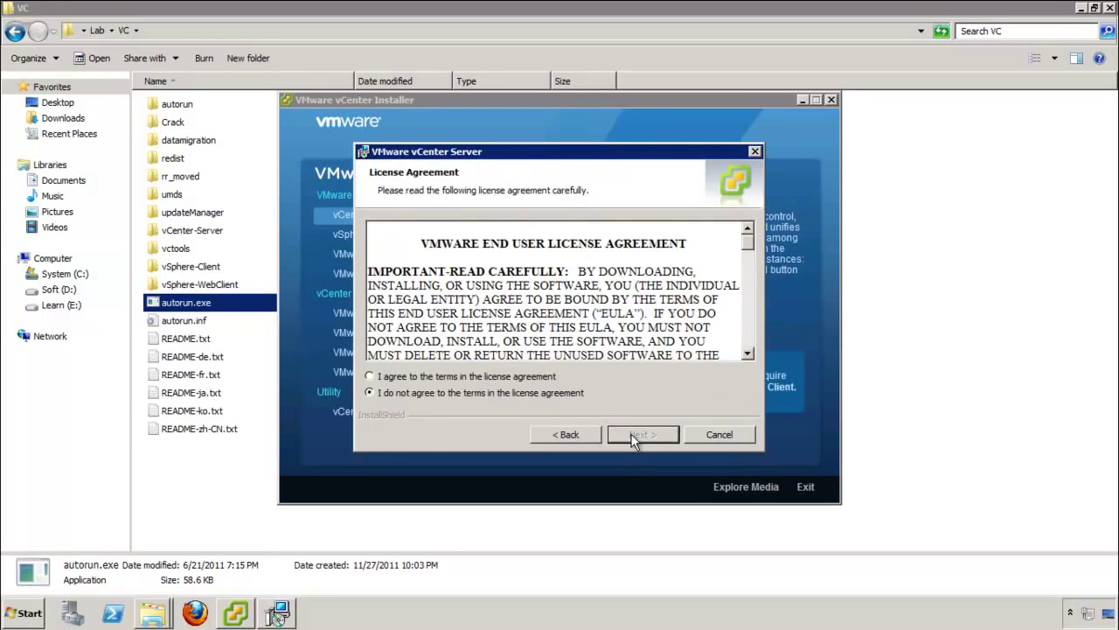
click(521, 380)
click(645, 434)
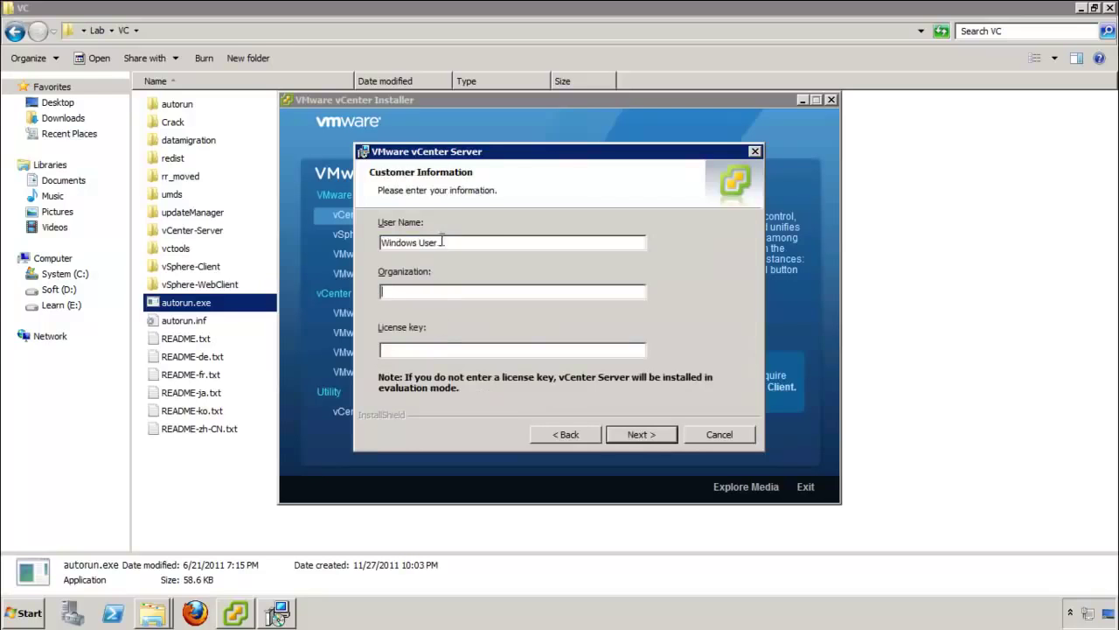
Step: Enter 'lab' as the organization, leave the license key blank, and continue
click(407, 290)
text(lab)
click(384, 350)
click(645, 437)
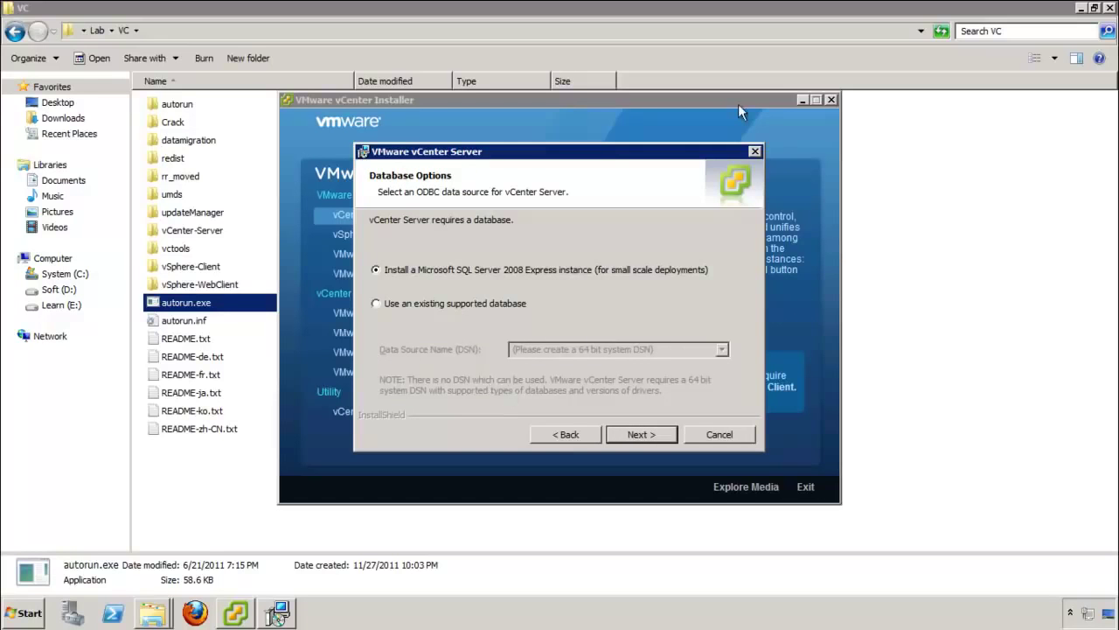
Step: Check the existing-database option, then revert to installing SQL Server 2008 Express and continue
click(434, 303)
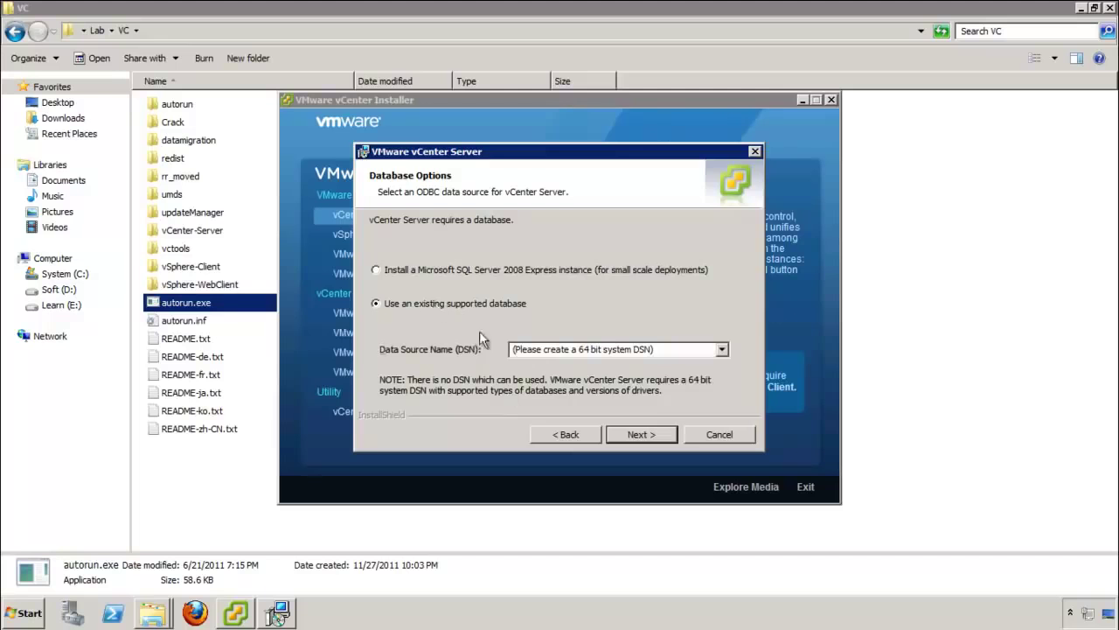
click(722, 351)
click(573, 349)
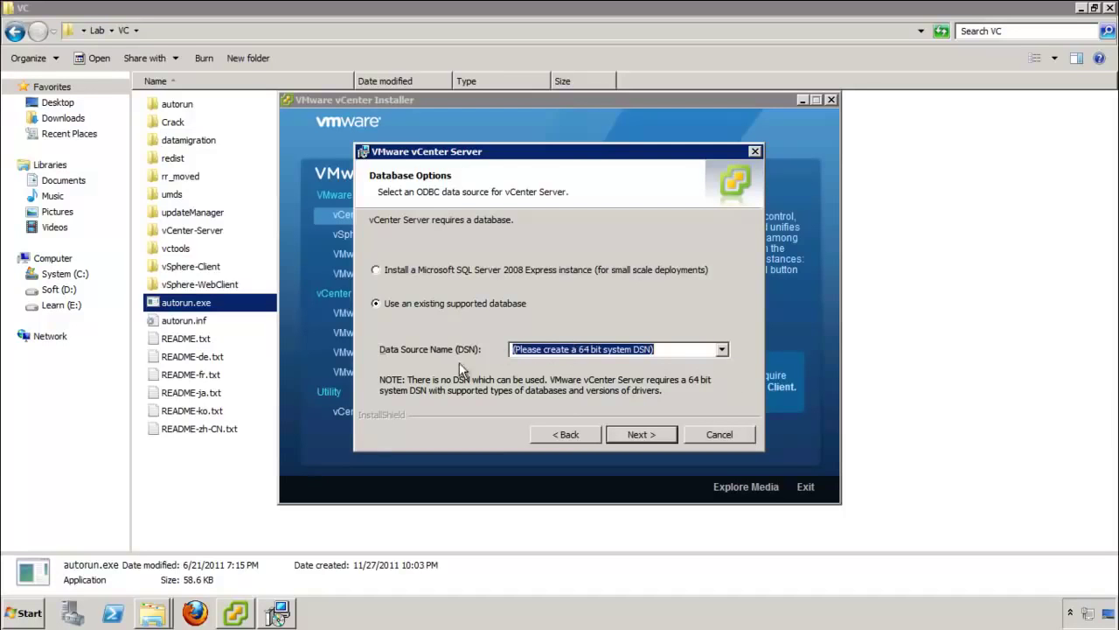
click(426, 273)
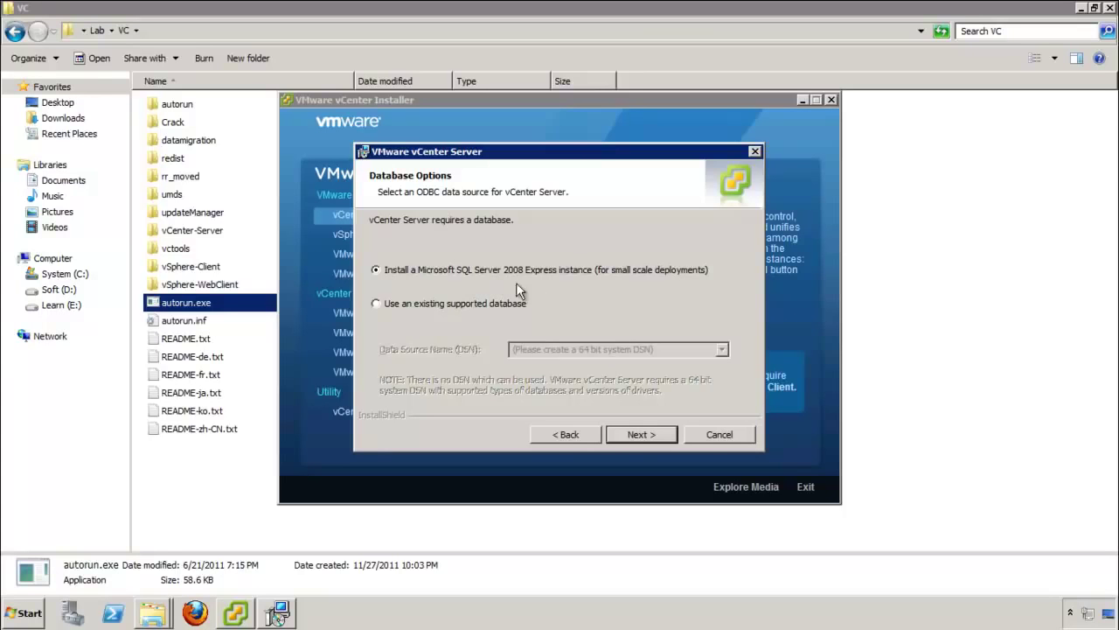
click(656, 434)
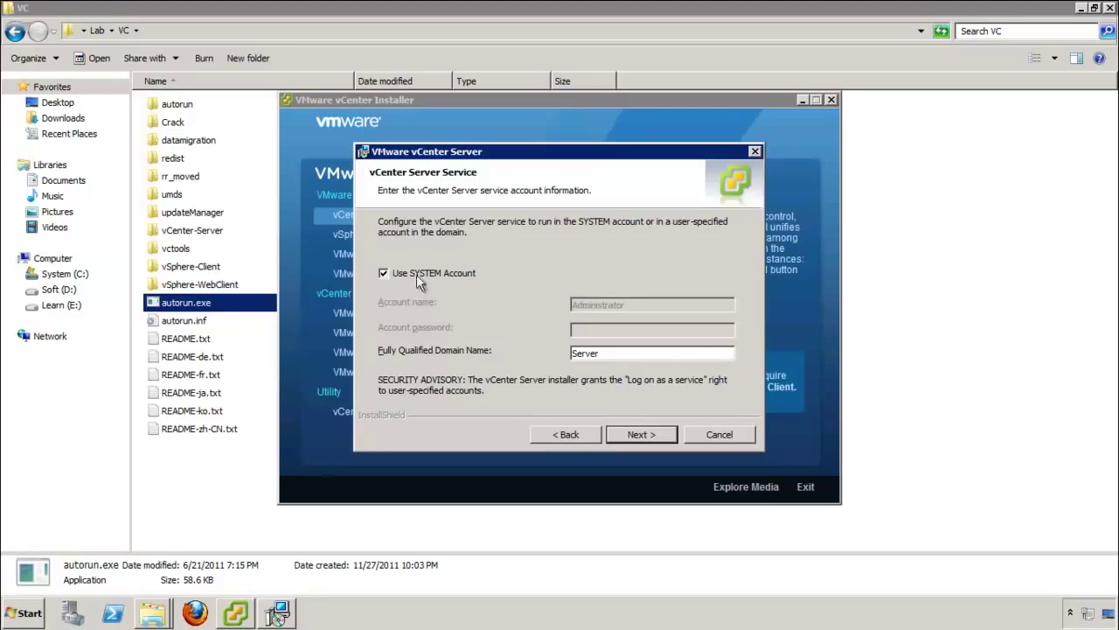
Step: Keep the SYSTEM account and acknowledge the unresolved FQDN warning
click(644, 438)
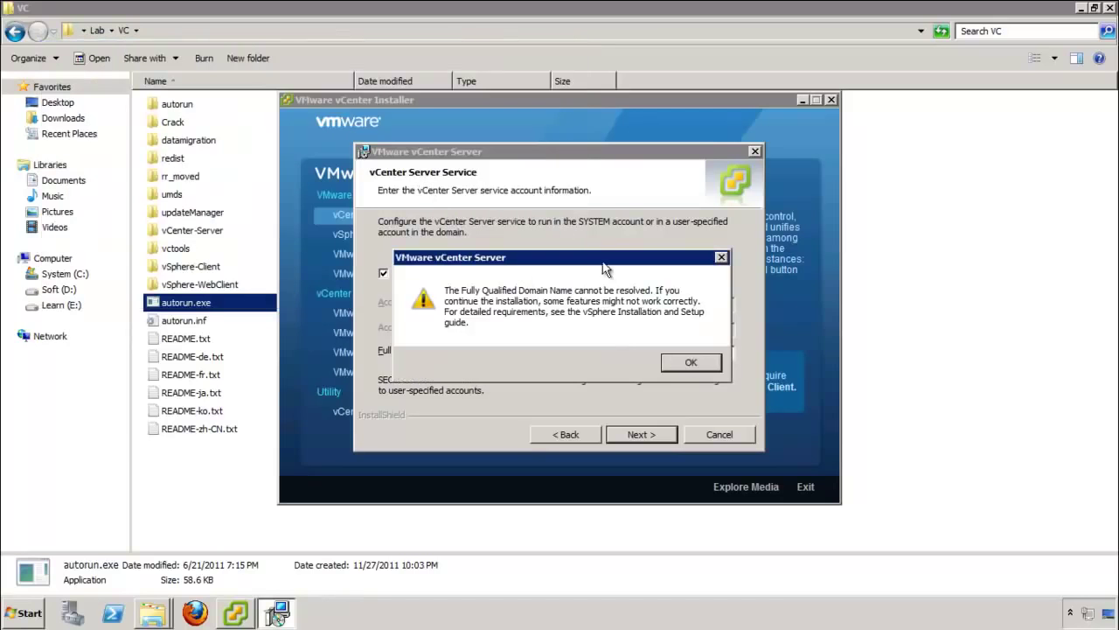
drag(600, 257, 601, 171)
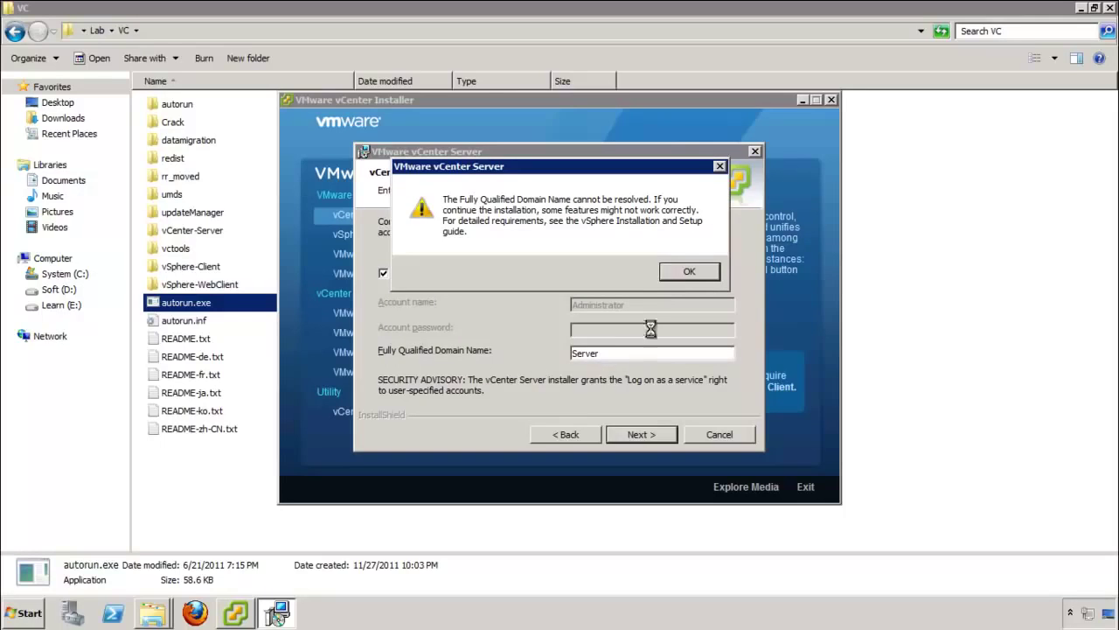
click(688, 273)
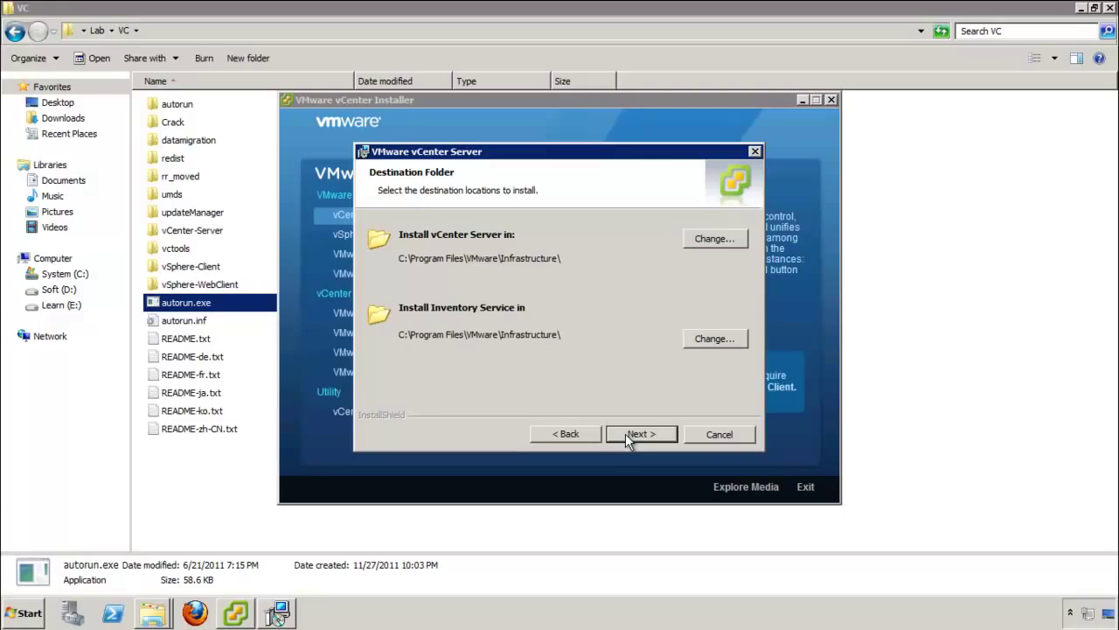
Step: Accept the default C:\Program Files\VMware\Infrastructure\ folders and the standalone instance option
click(625, 434)
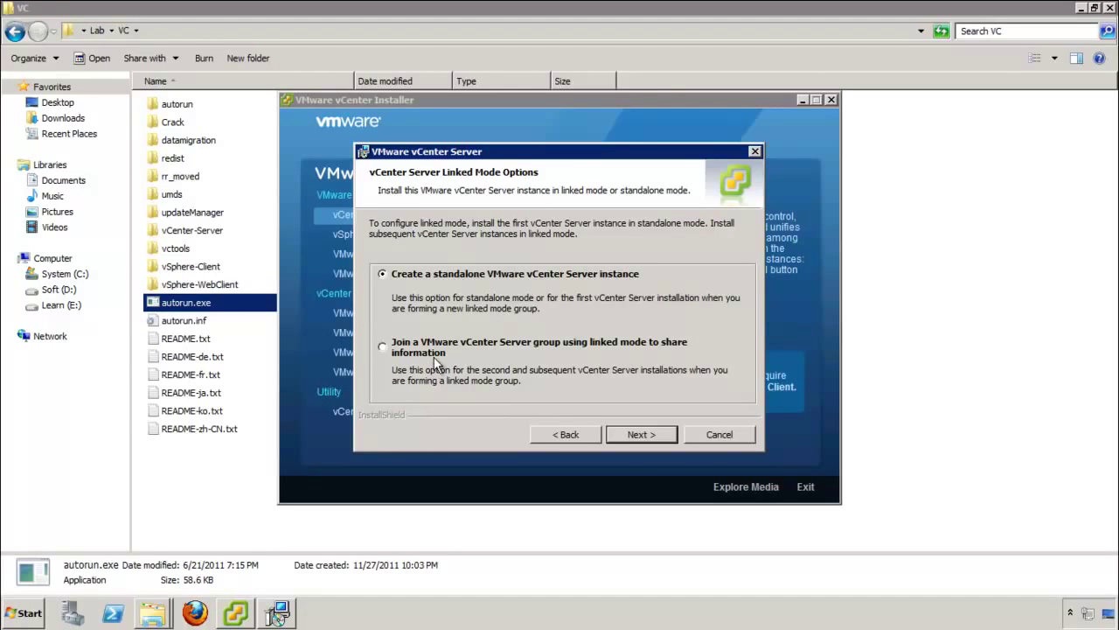
click(639, 434)
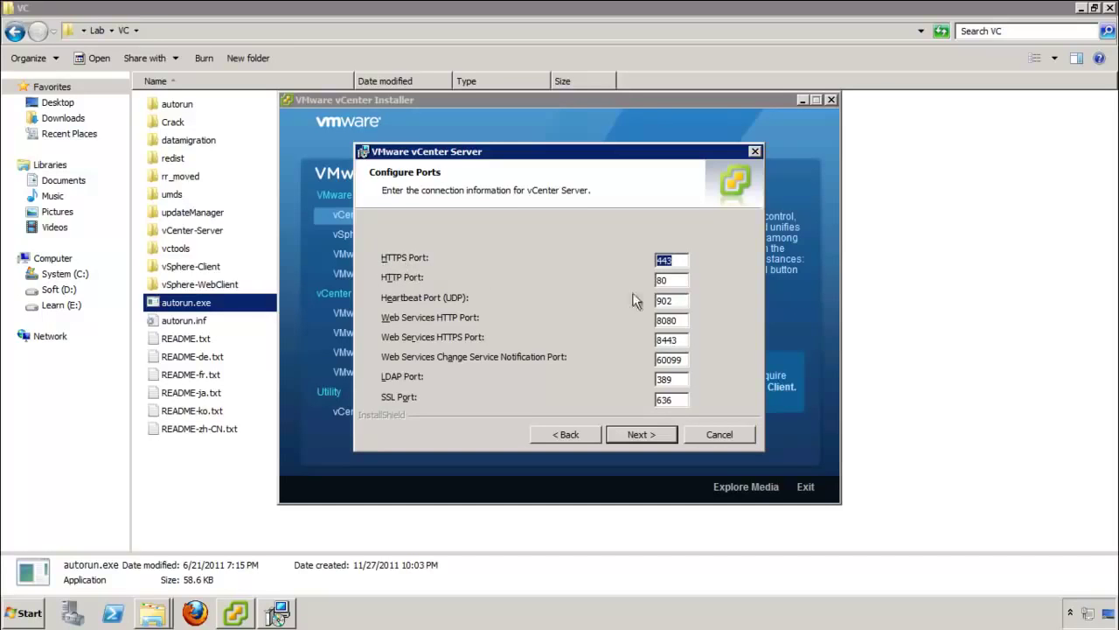
Step: Change the HTTPS port from 443 to 444 after the port-in-use error, accepting the warning
click(669, 260)
click(648, 437)
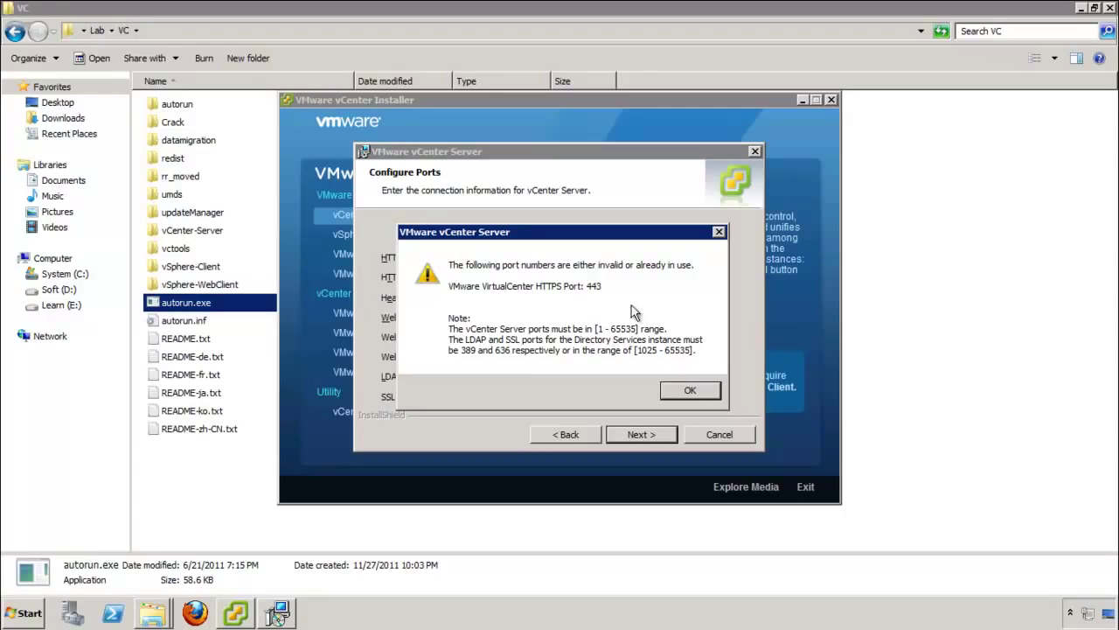
click(687, 391)
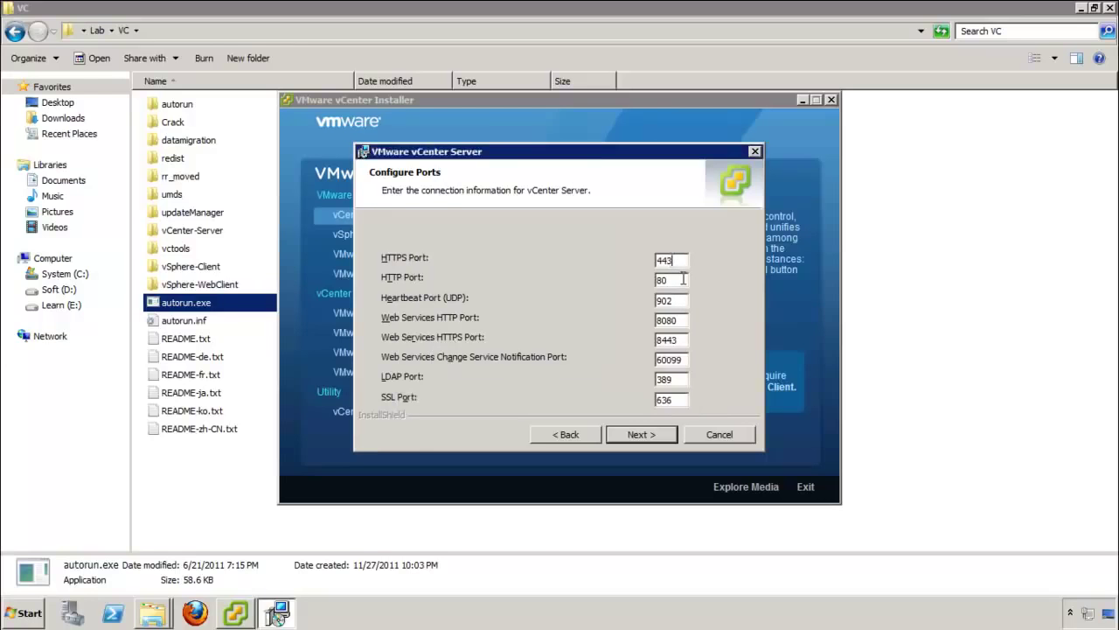
key(BackSpace)
text(4)
click(650, 436)
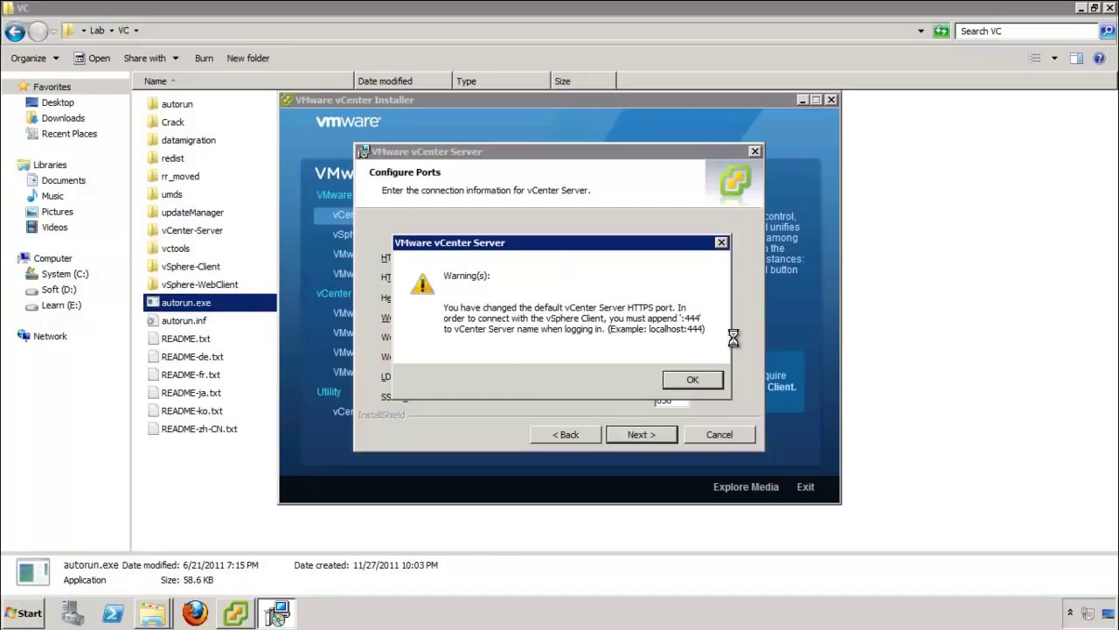
click(692, 380)
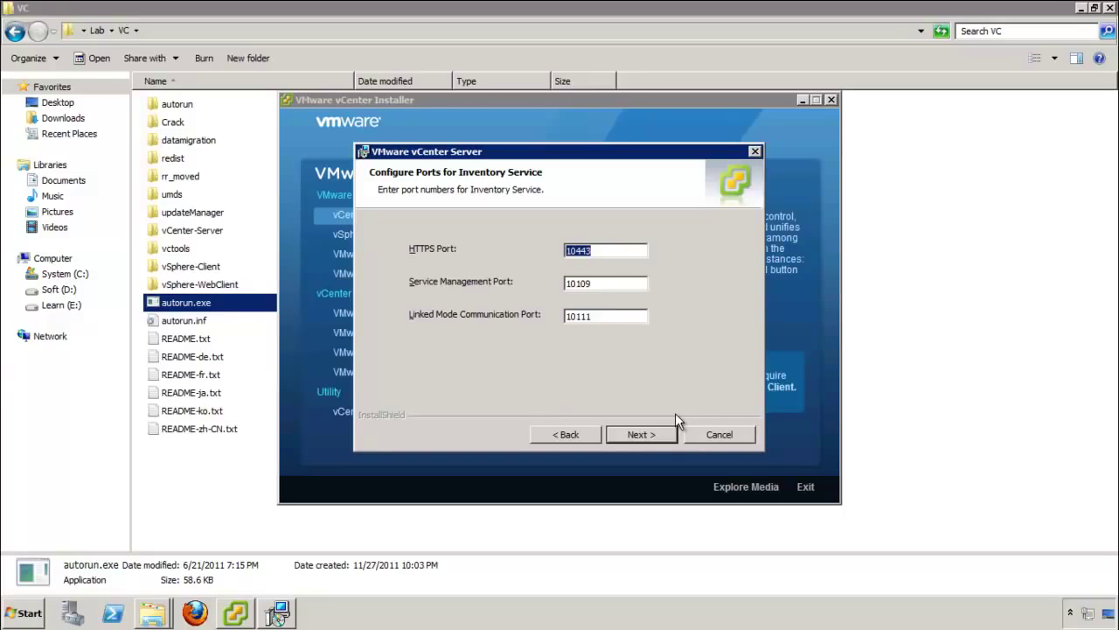
Step: Accept Inventory Service ports 10443, 10109 and 10111
click(642, 434)
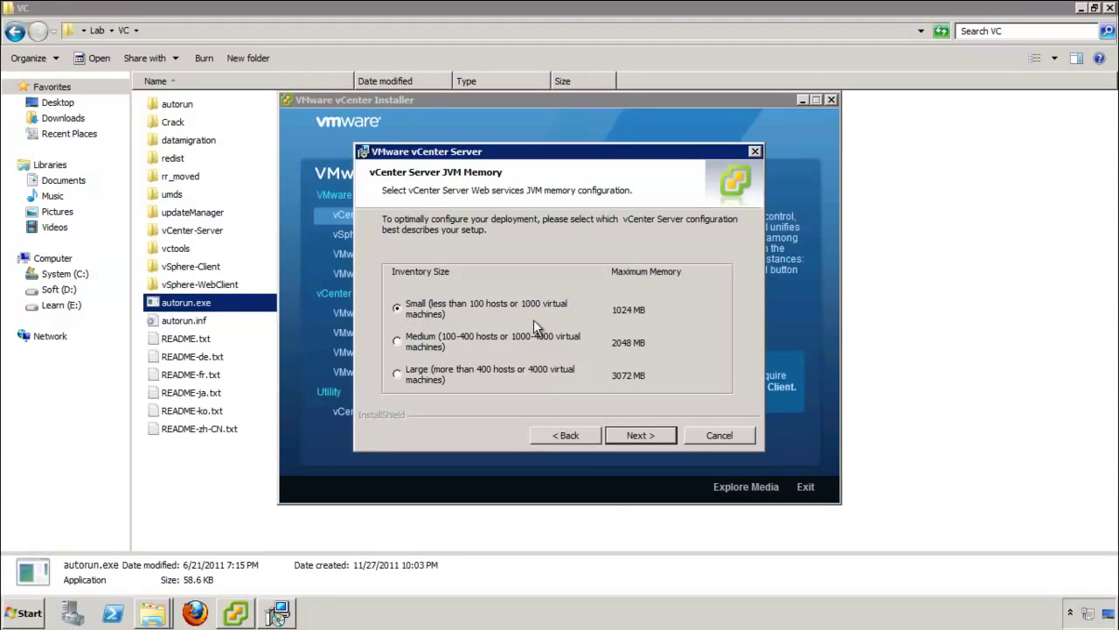
Step: Accept the Small (1024 MB) inventory memory size and begin installing vCenter Server
click(634, 436)
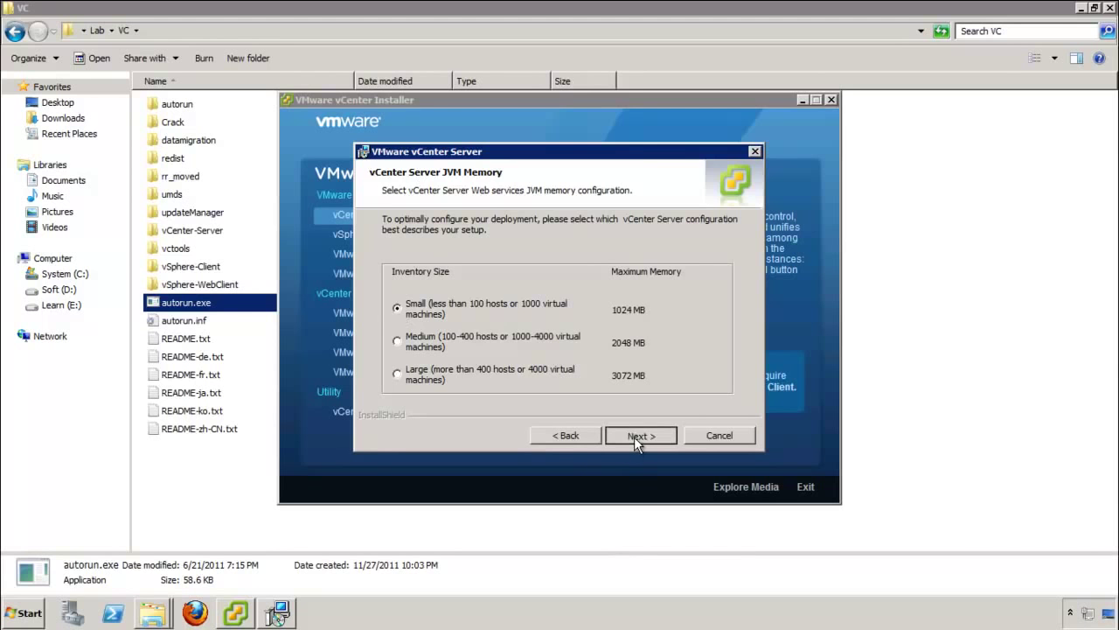
click(639, 435)
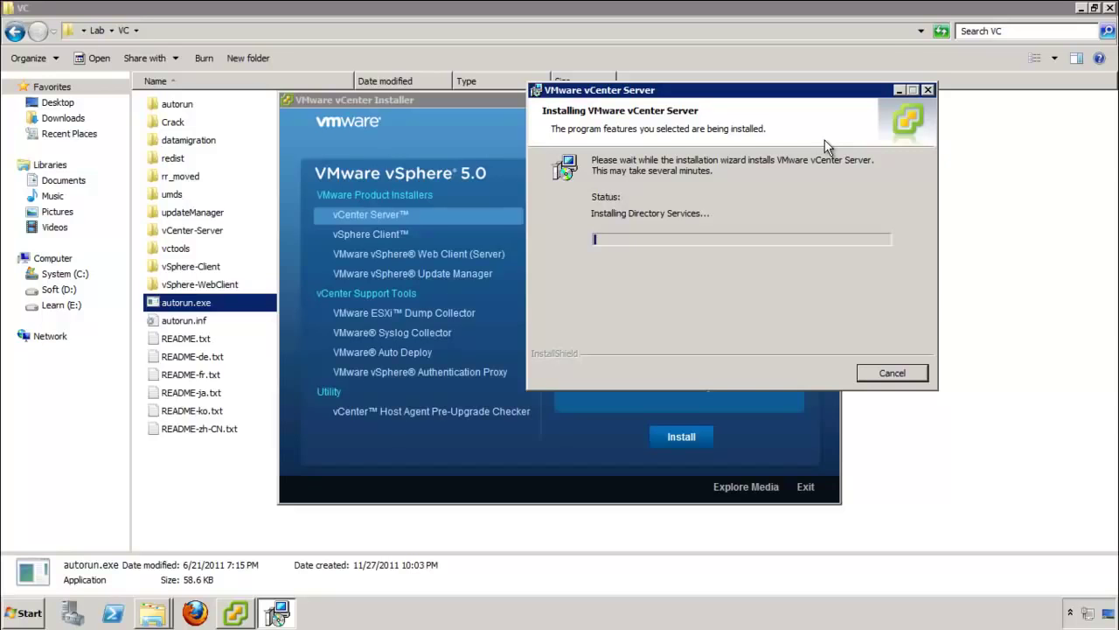
Step: Minimize Explorer and the installer windows, then restore the completed vCenter Server dialog and move it left
click(1082, 7)
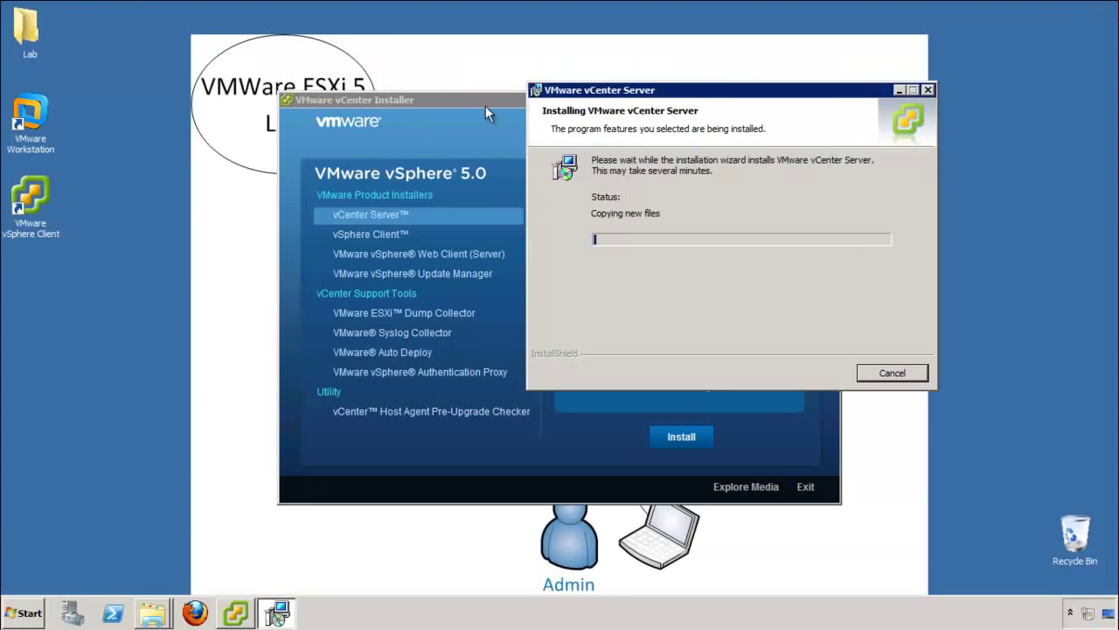
click(486, 103)
click(802, 100)
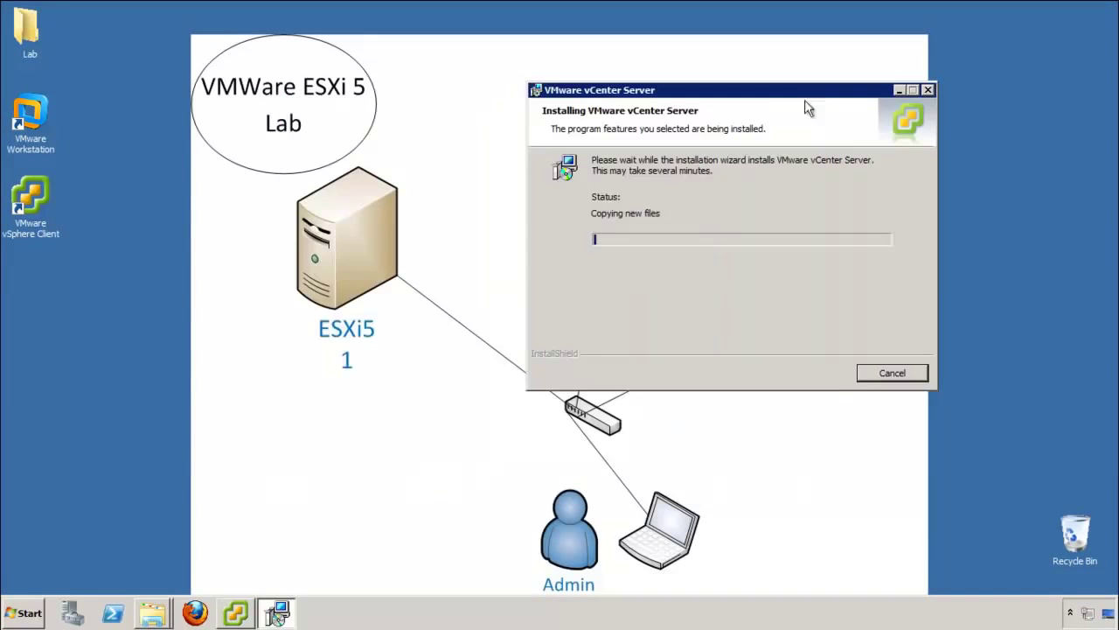
click(899, 89)
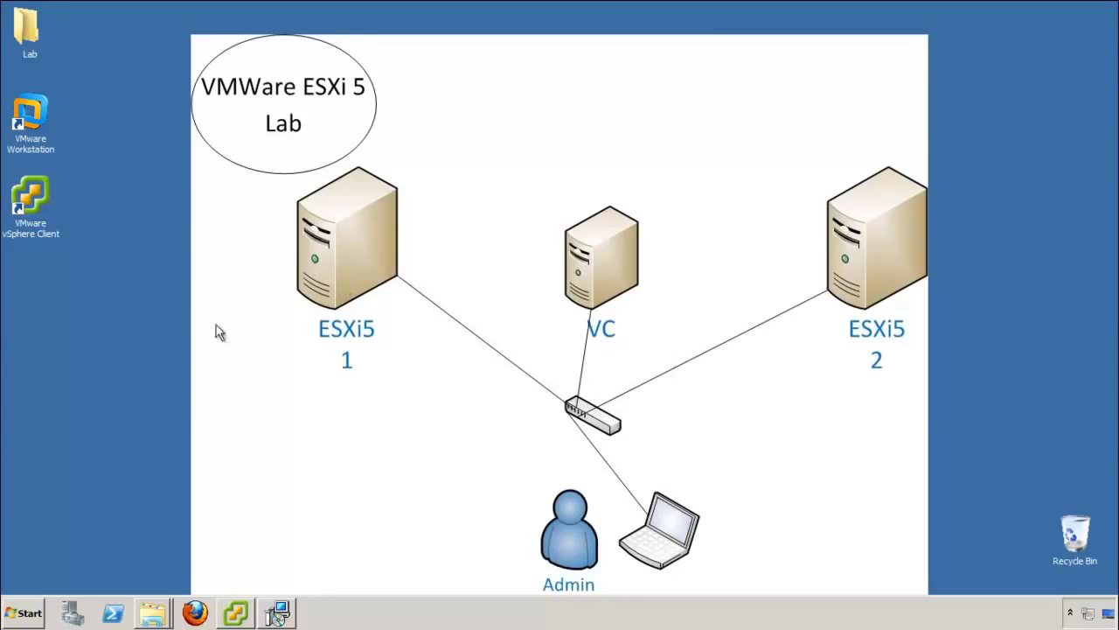
click(280, 619)
drag(785, 99, 614, 105)
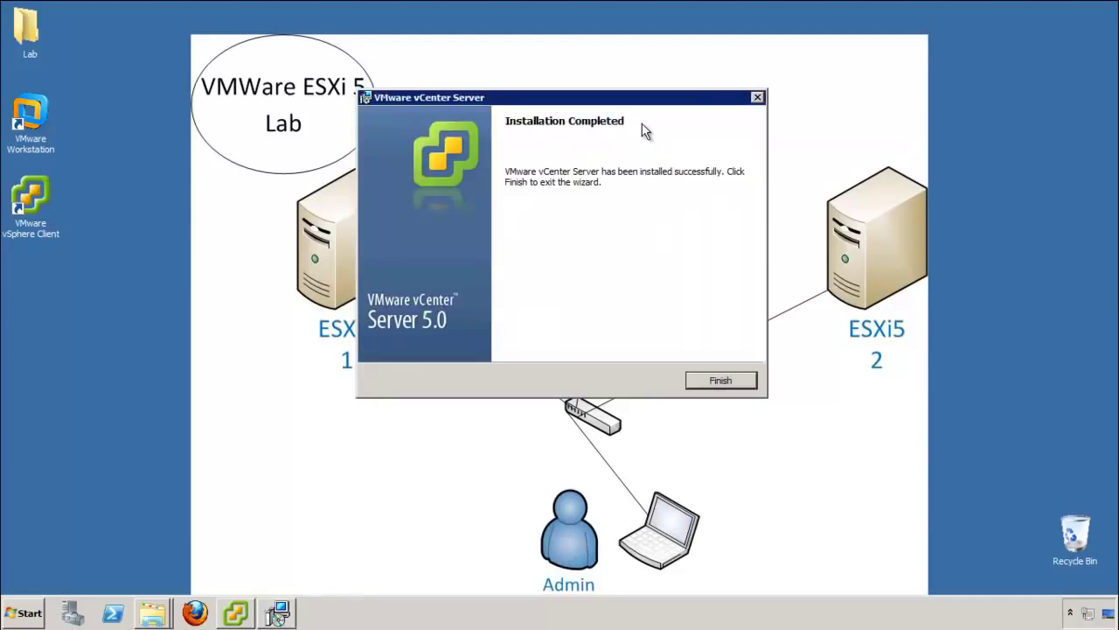
Step: Finish the installer wizard and expand Start > All Programs > VMware to show vSphere Client
click(719, 380)
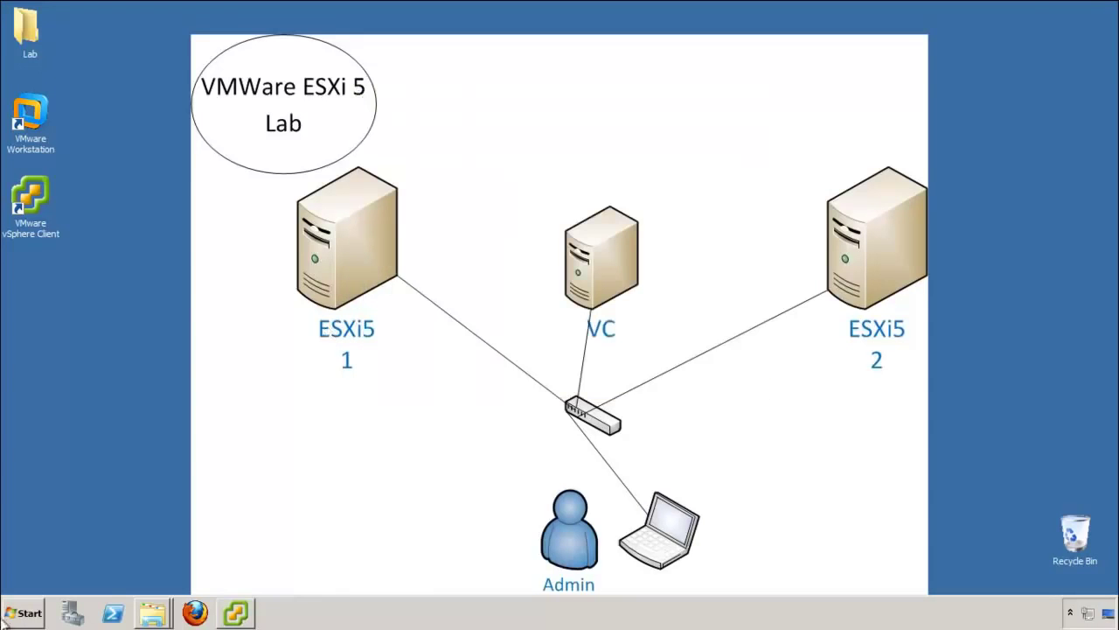
click(14, 616)
click(33, 559)
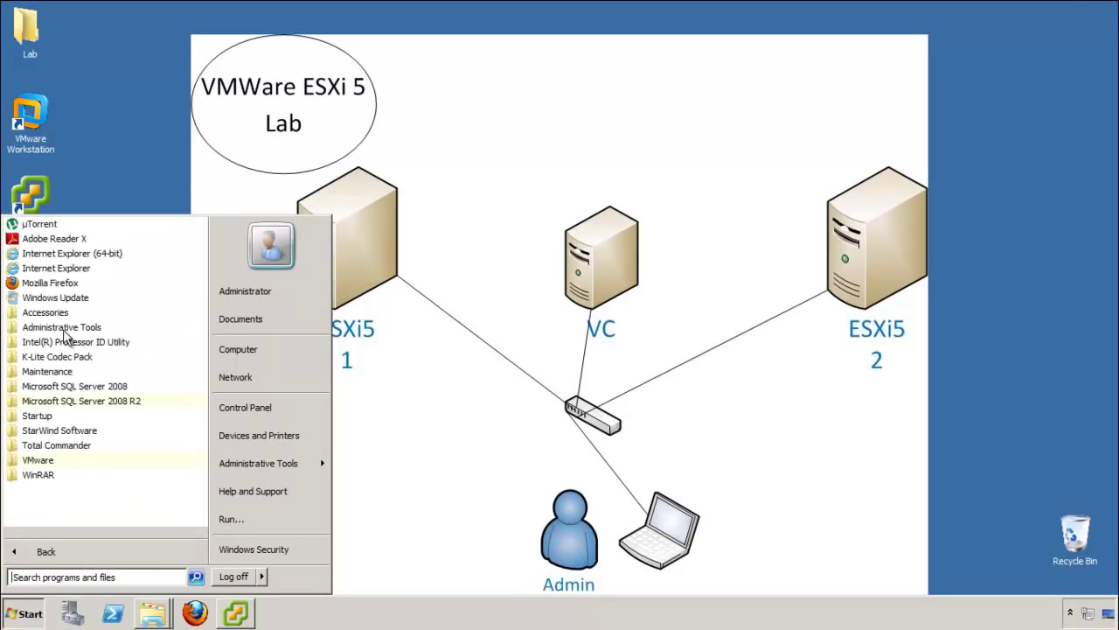
click(77, 469)
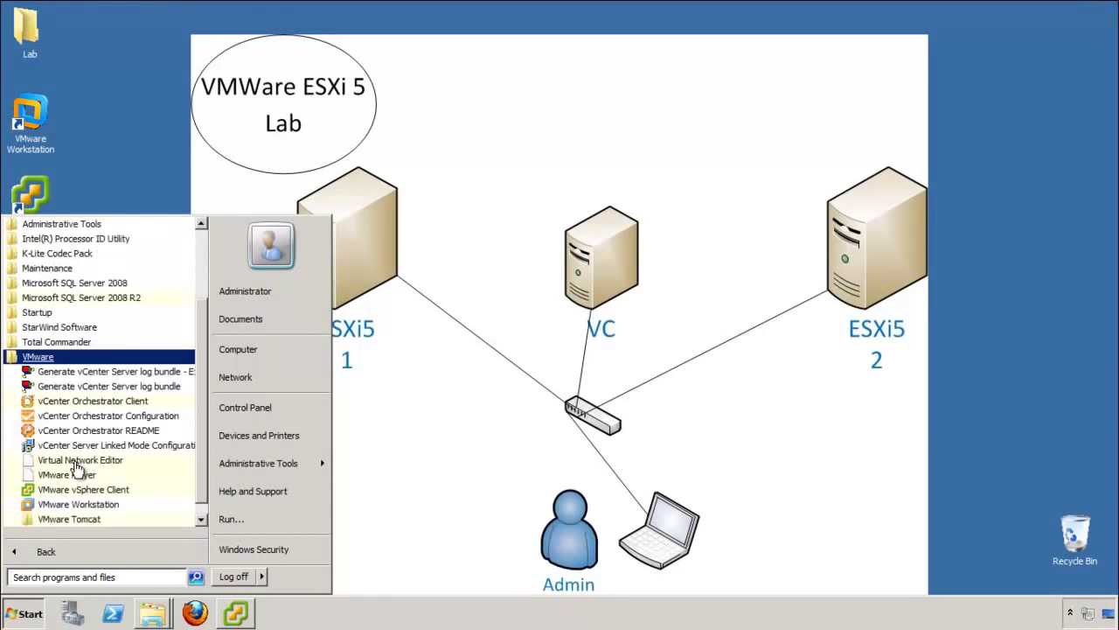
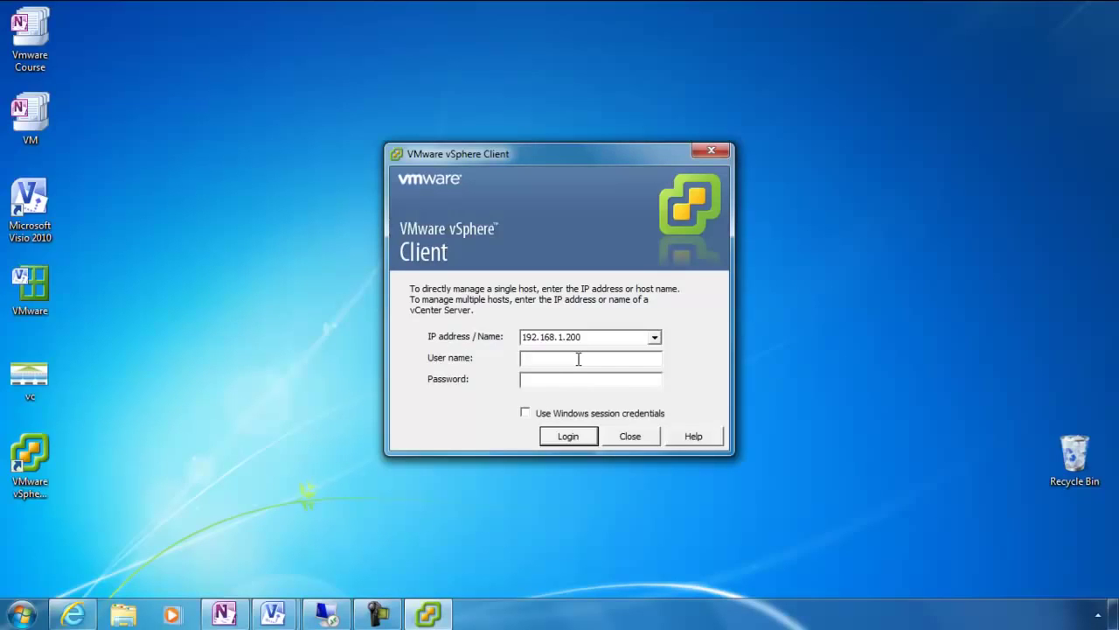
Step: Log in to 192.168.1.200 as administrator, dismiss the expired ESX licence warning, and close the client
text(administ)
text(rator)
text(*)
text(*******)
key(Return)
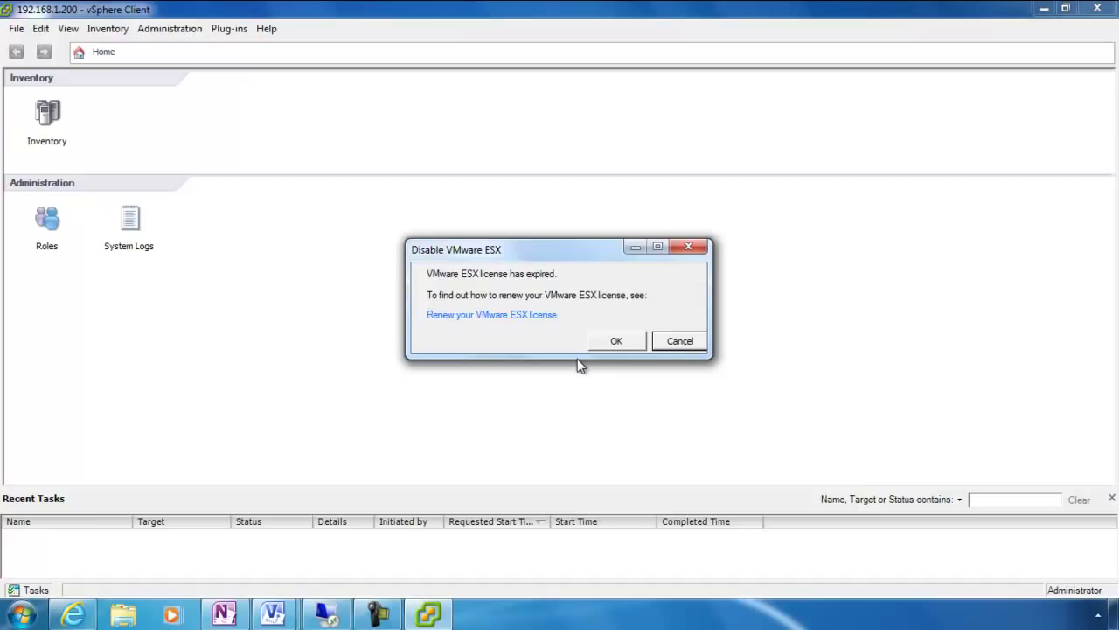
click(679, 342)
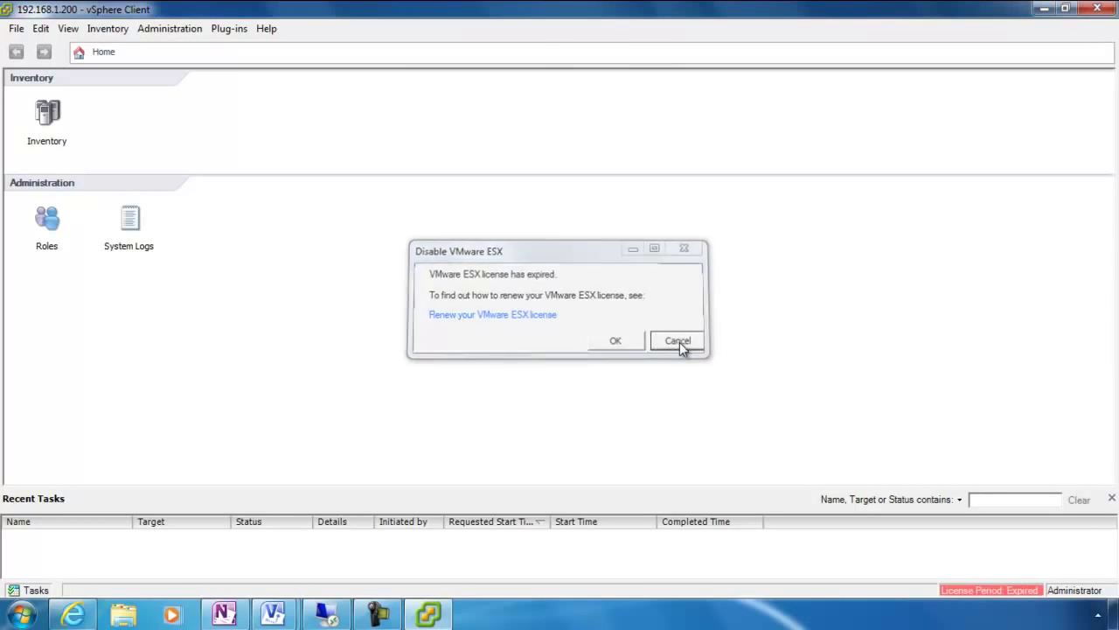
click(1108, 7)
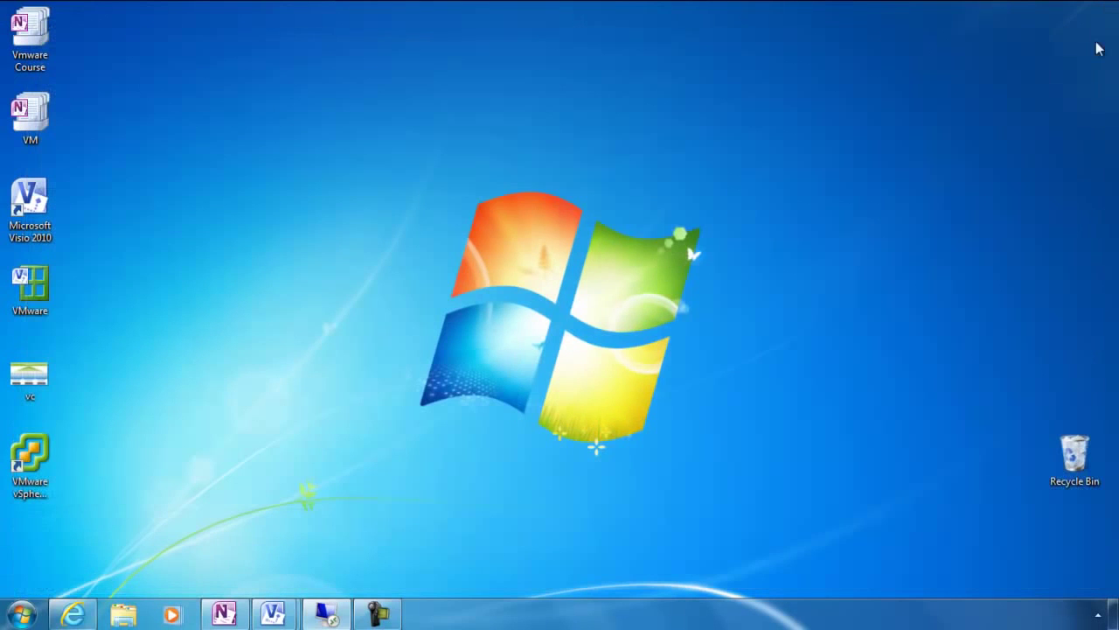
Step: Relaunch vSphere Client and log in as administrator to server address 192.168.1.200:444
double_click(15, 471)
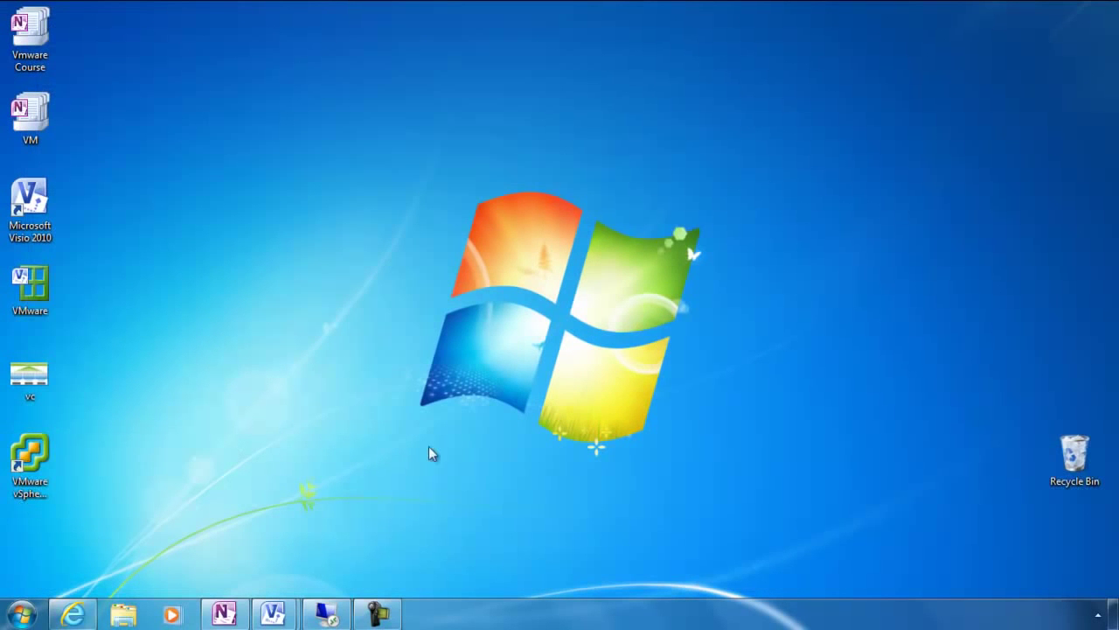
double_click(599, 338)
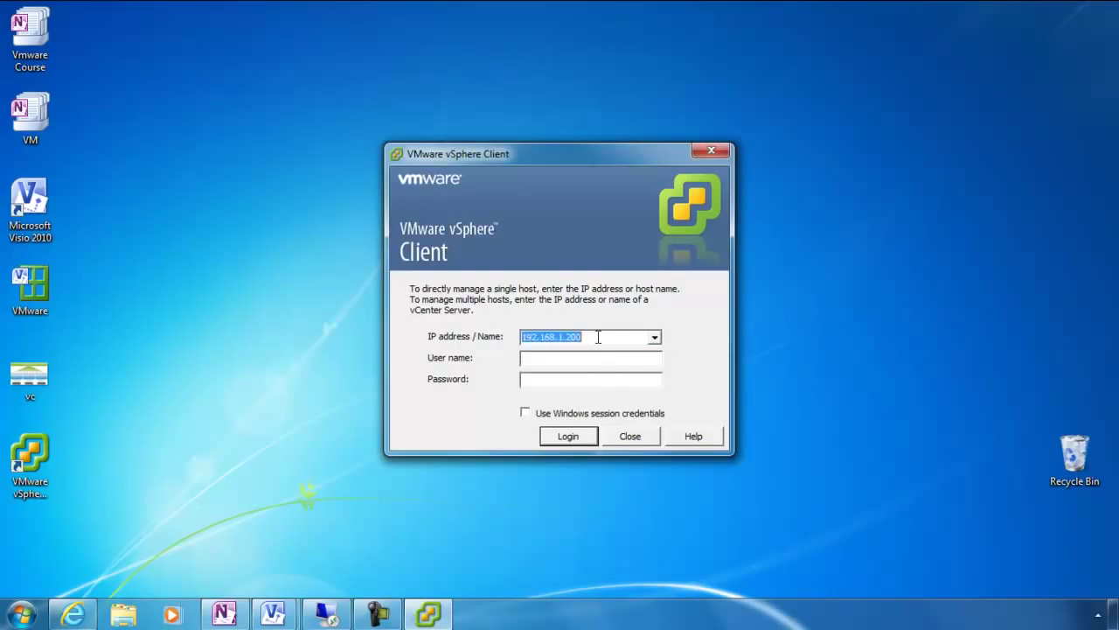
click(598, 338)
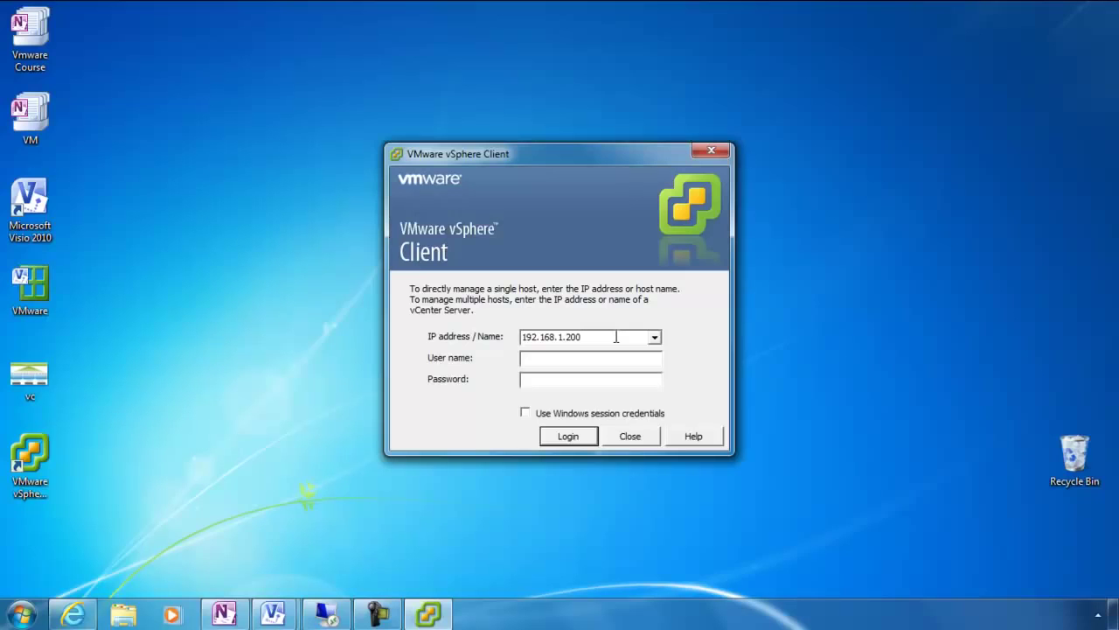
text(:444)
key(Tab)
text(administr)
text(ator)
text(********)
key(Return)
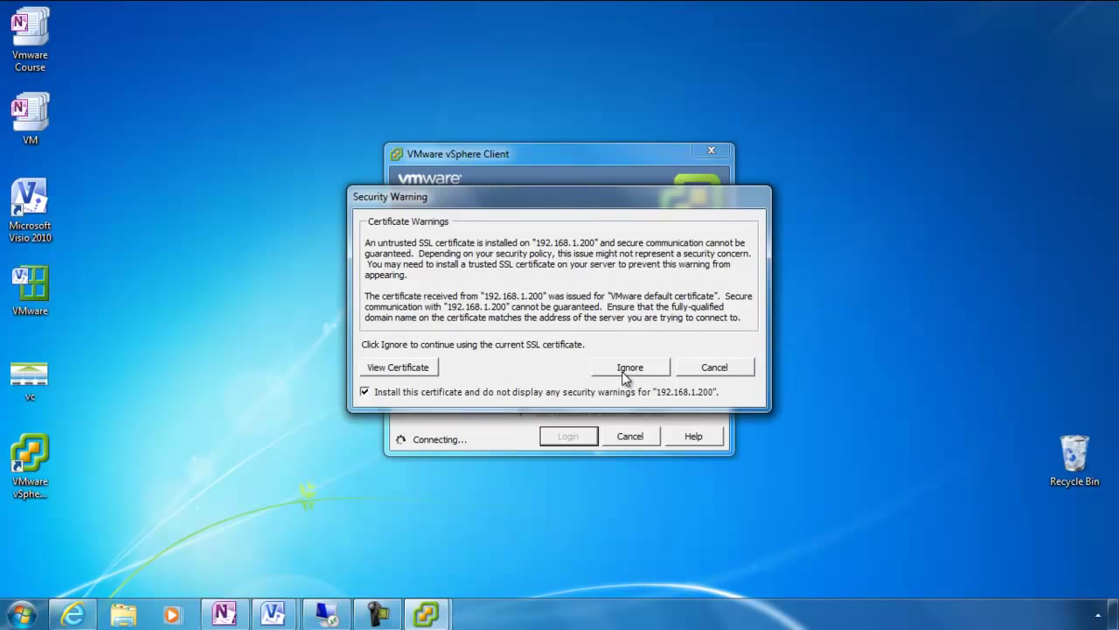
Step: Ignore the certificate warning, dismiss the evaluation notice, and highlight the Getting Started setup steps
click(621, 367)
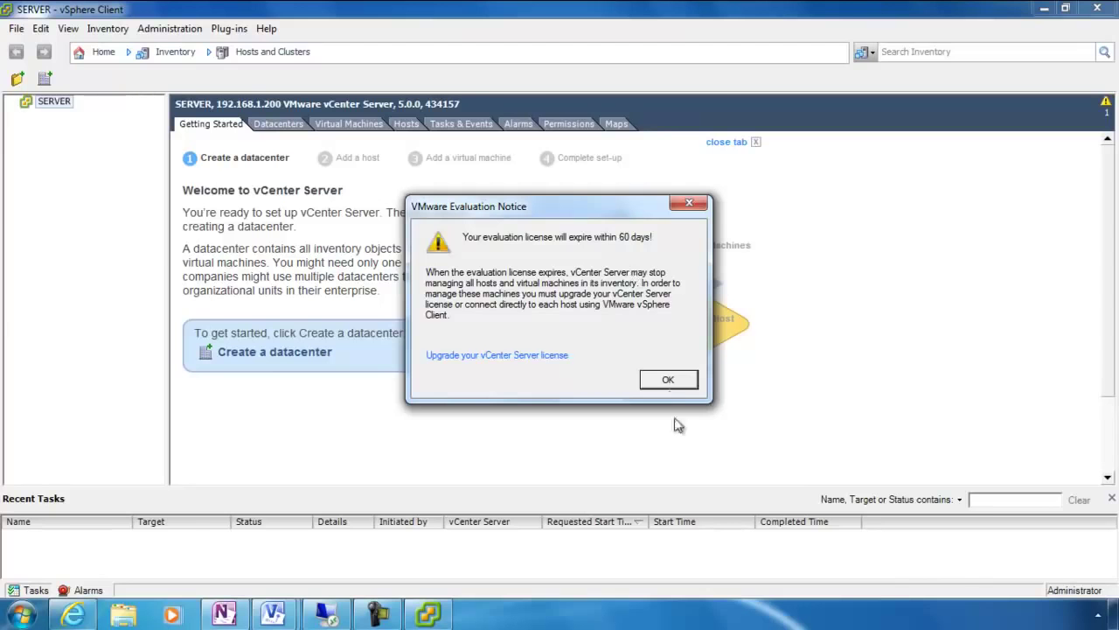
click(668, 380)
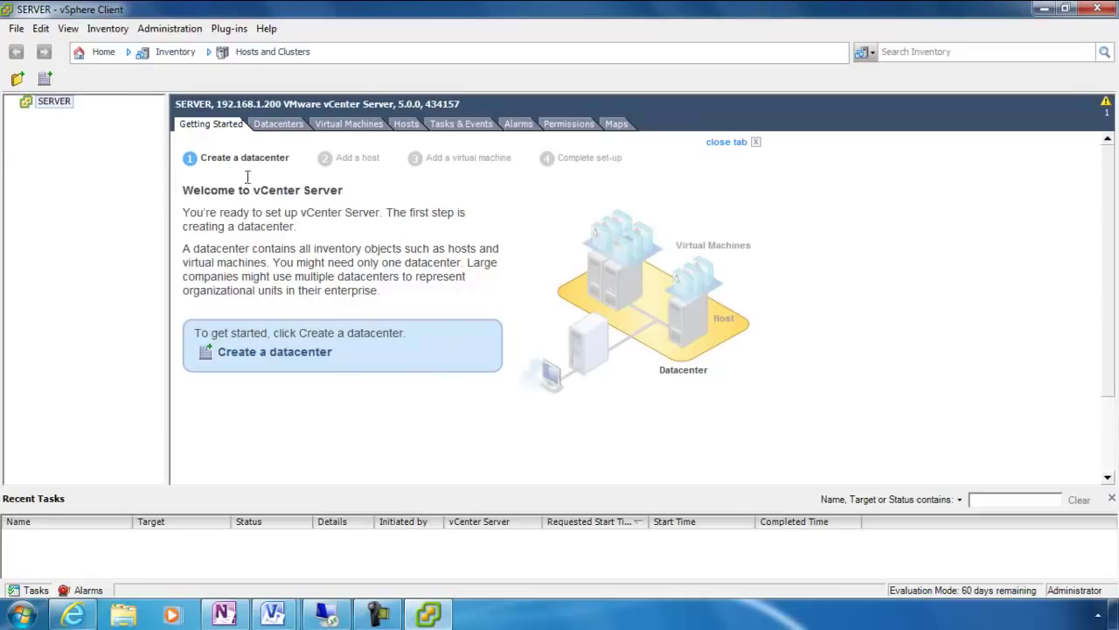
drag(233, 158, 388, 168)
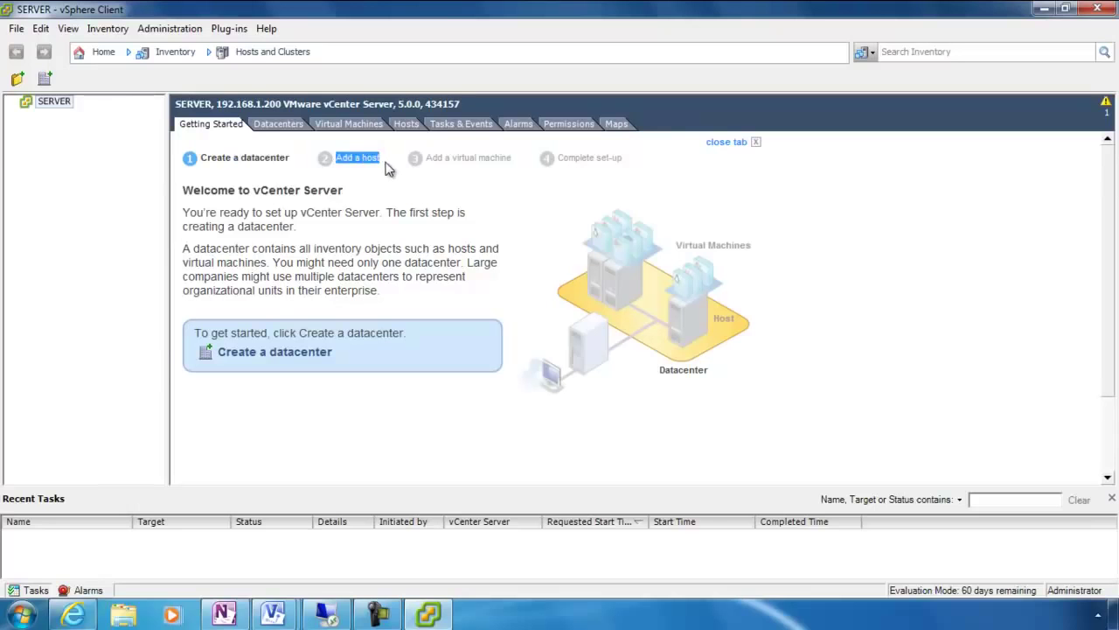
drag(428, 159, 580, 158)
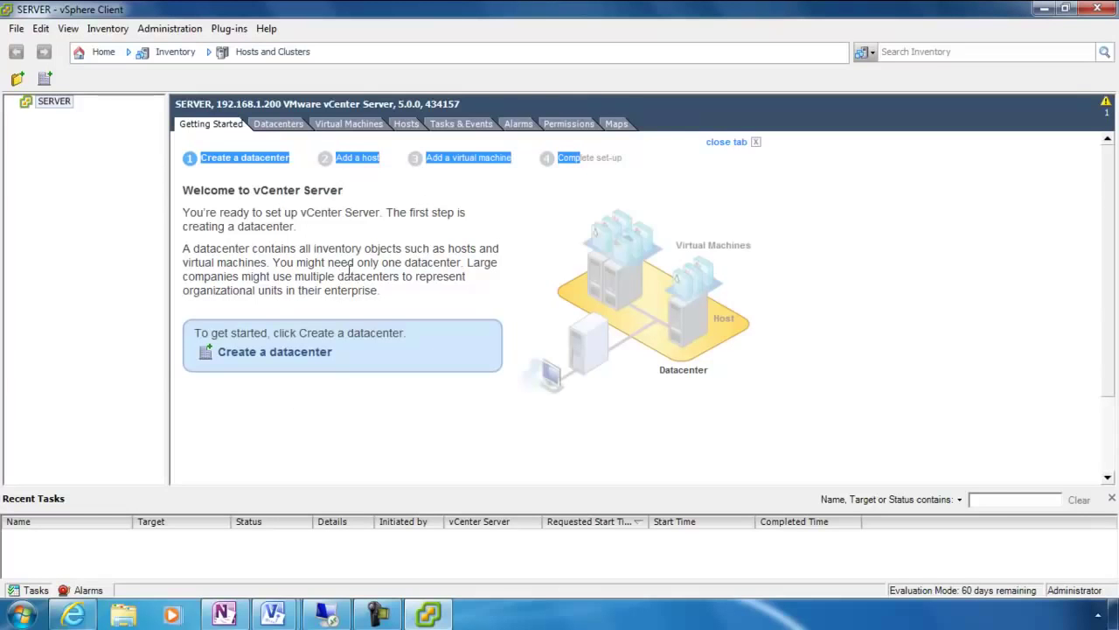
click(321, 410)
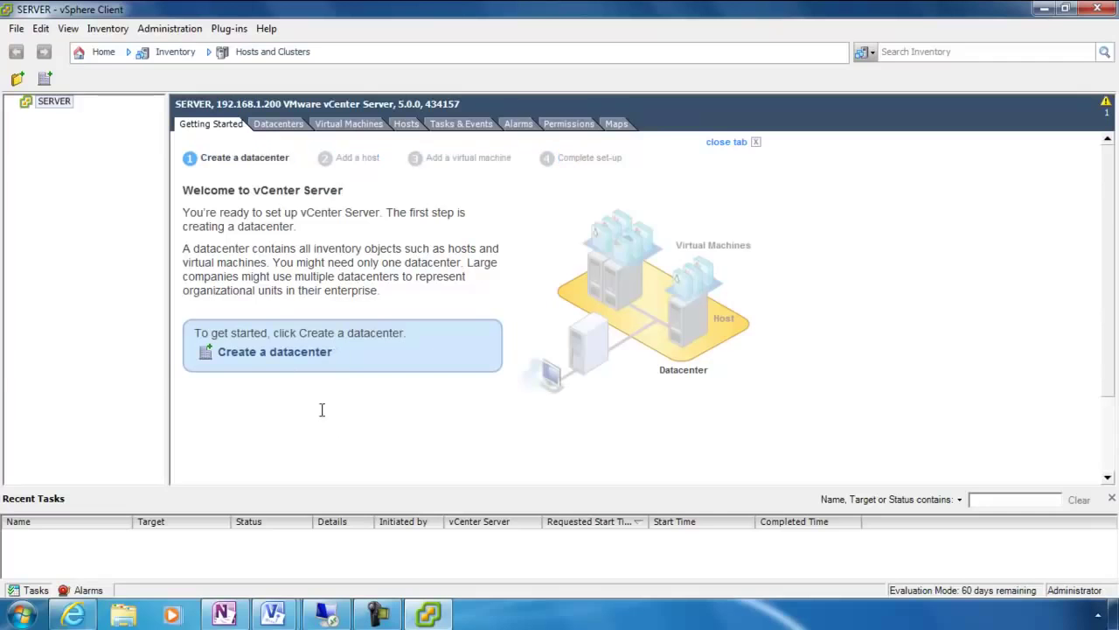
Step: Create a datacenter named 'VM Lab' under SERVER and select it in the inventory
click(260, 356)
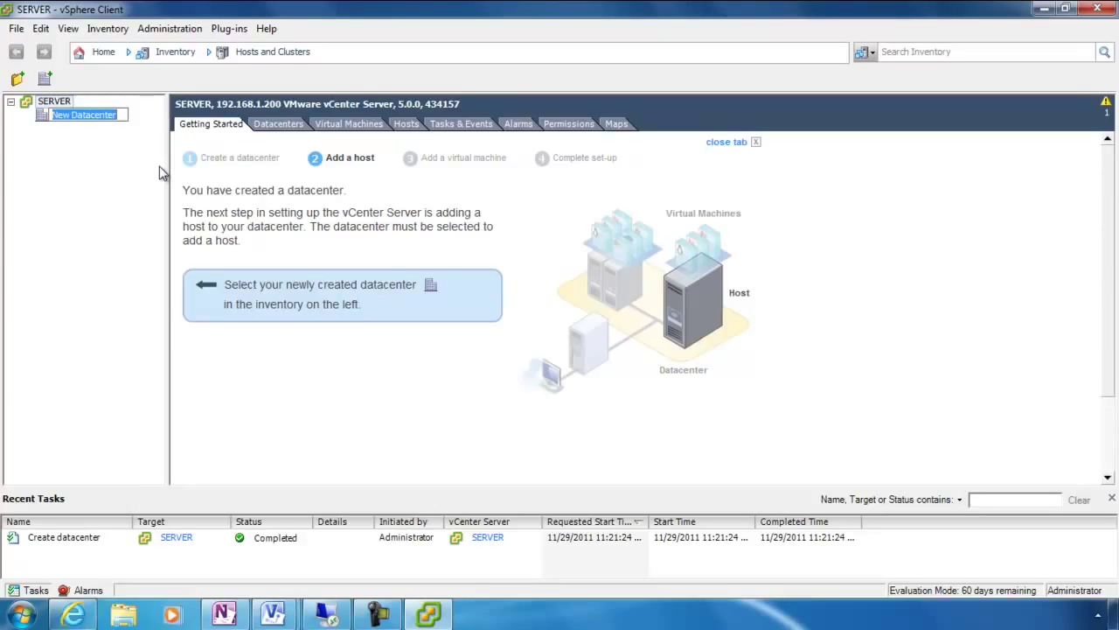
text(VM Lab)
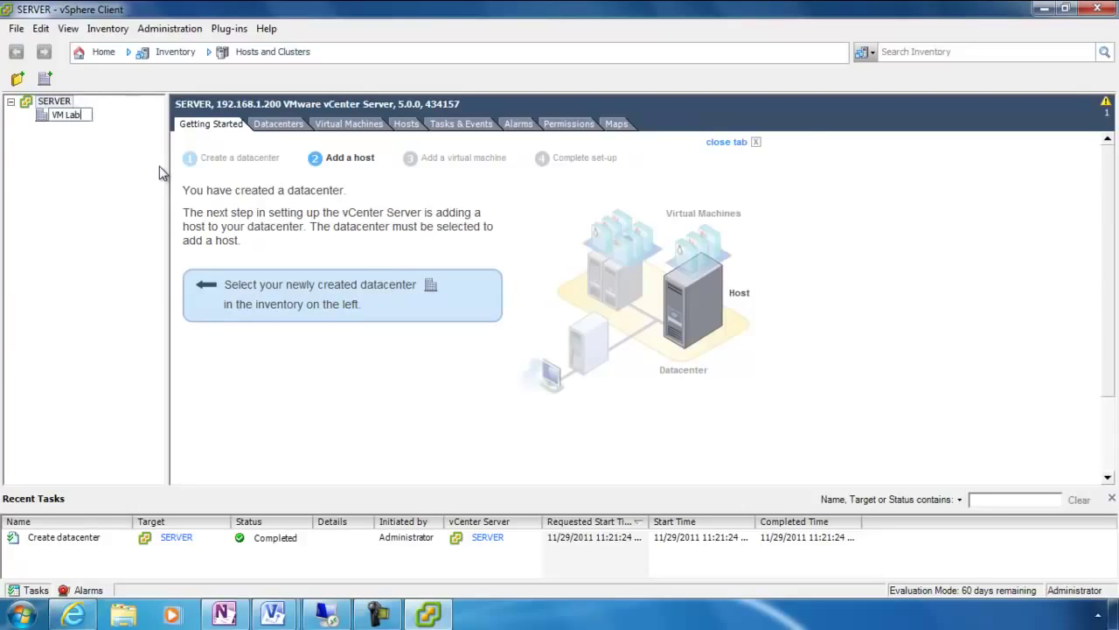
key(Return)
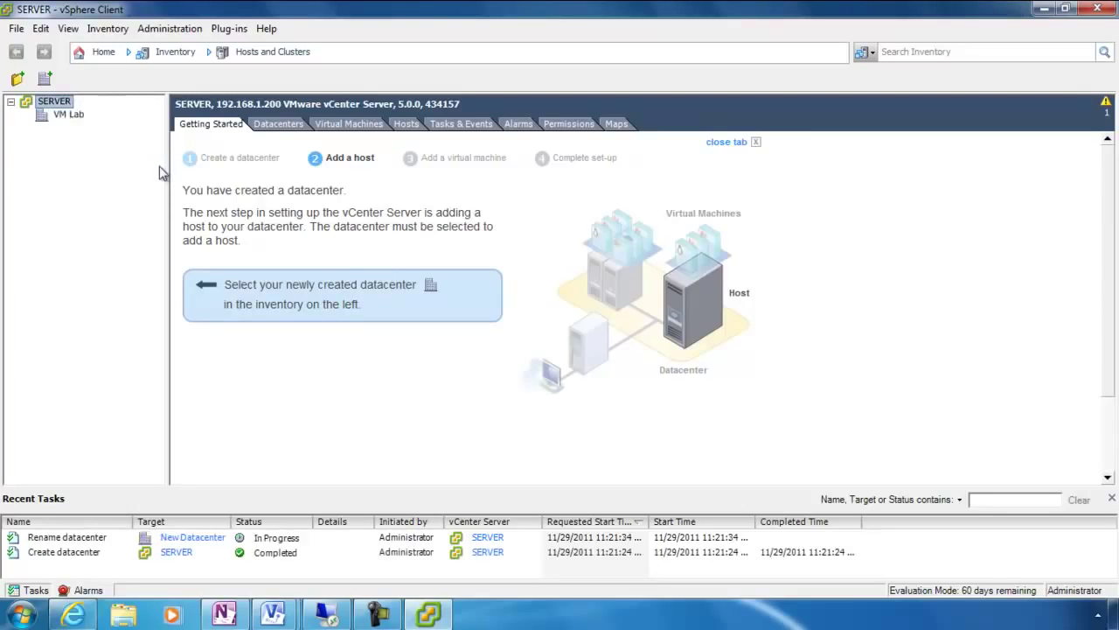
click(66, 119)
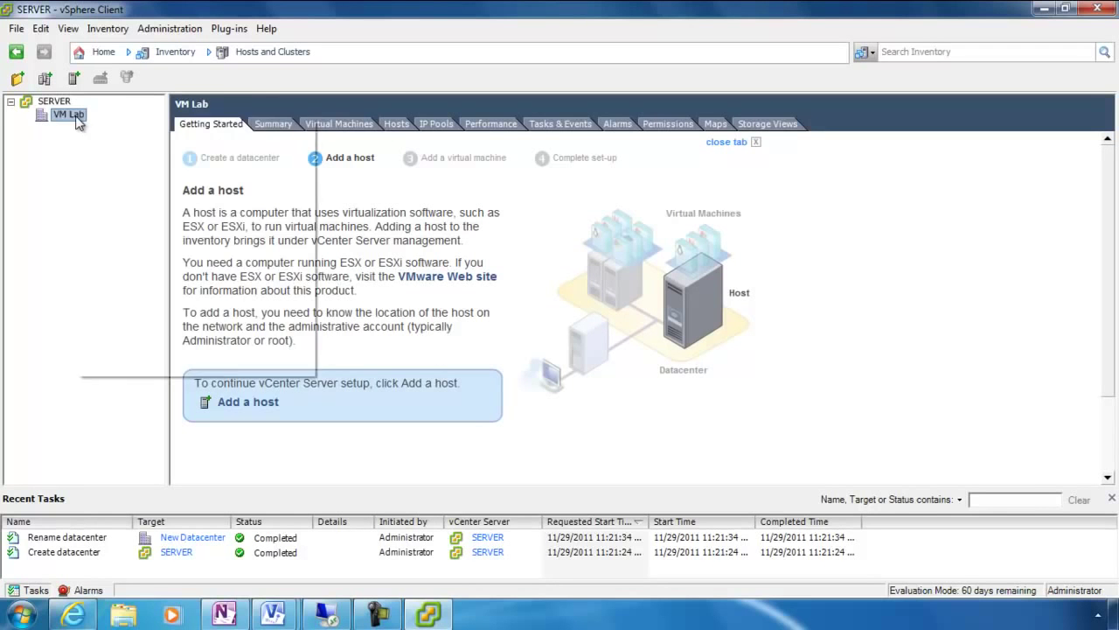
Step: Start adding a host to VM Lab with address 192.168.1.201, user root and its password
right_click(77, 117)
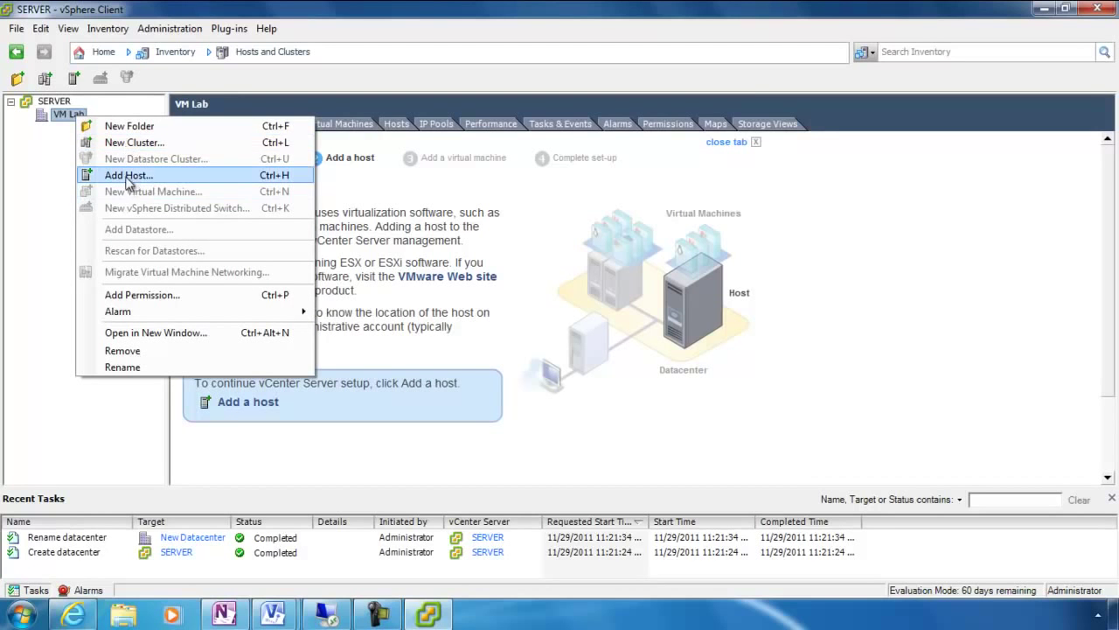
click(127, 178)
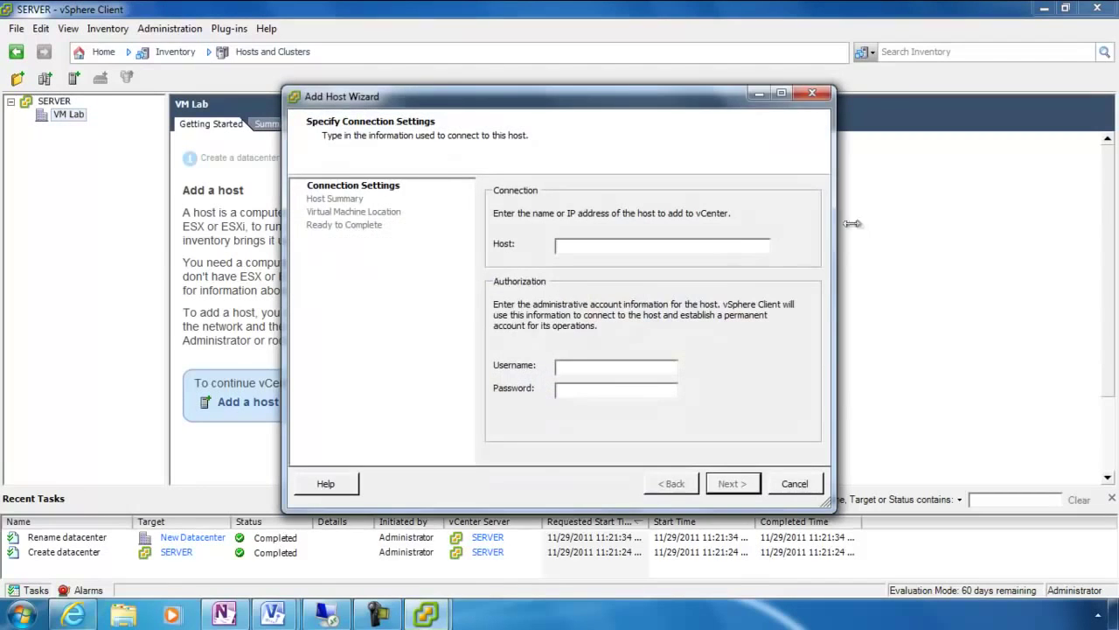
text(192.168.)
text(2)
key(BackSpace)
text(1.2)
key(BackSpace)
key(BackSpace)
key(BackSpace)
key(BackSpace)
key(BackSpace)
key(BackSpace)
key(BackSpace)
key(BackSpace)
key(BackSpace)
key(BackSpace)
key(BackSpace)
text(192.168.1.201)
key(Tab)
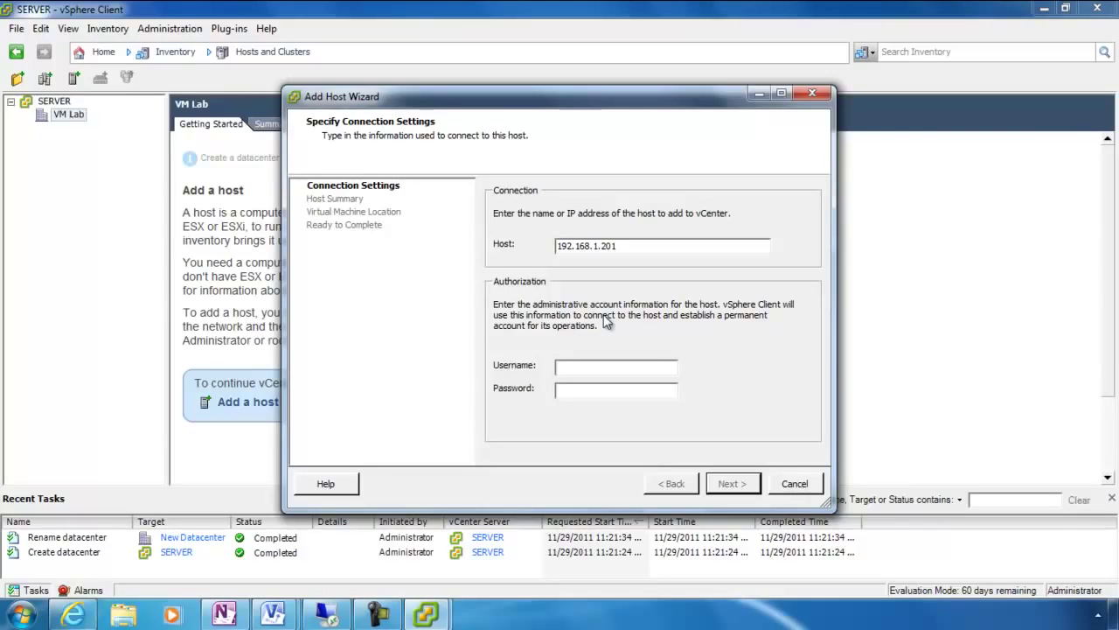
text(root)
text(******)
Step: Trust the host certificate, keep evaluation licensing, leave lockdown mode off, and finish the wizard
click(731, 483)
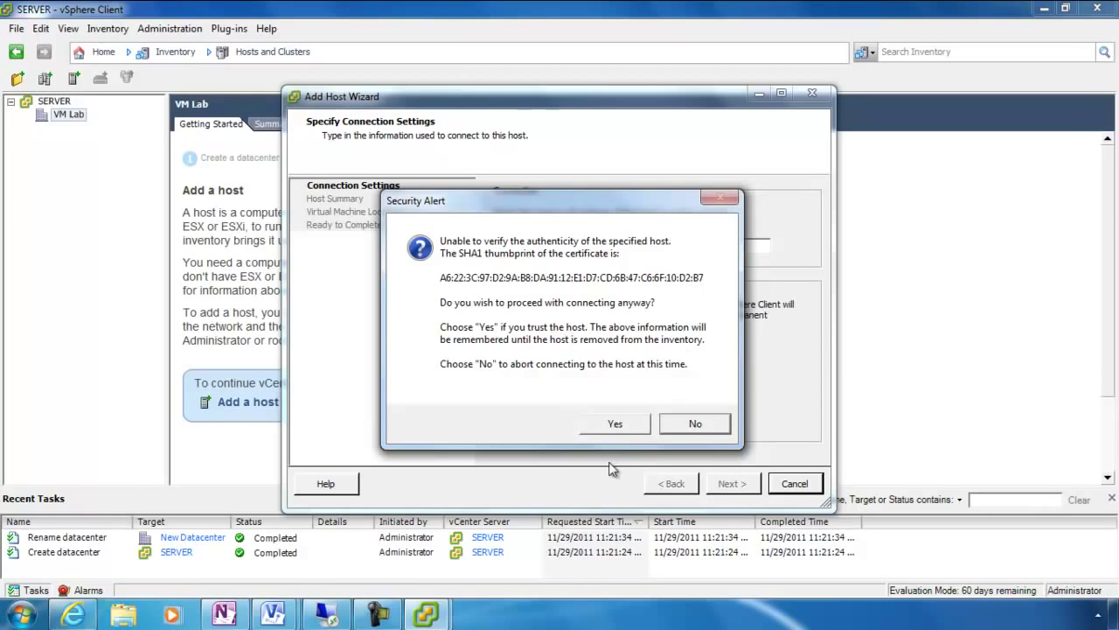
click(601, 428)
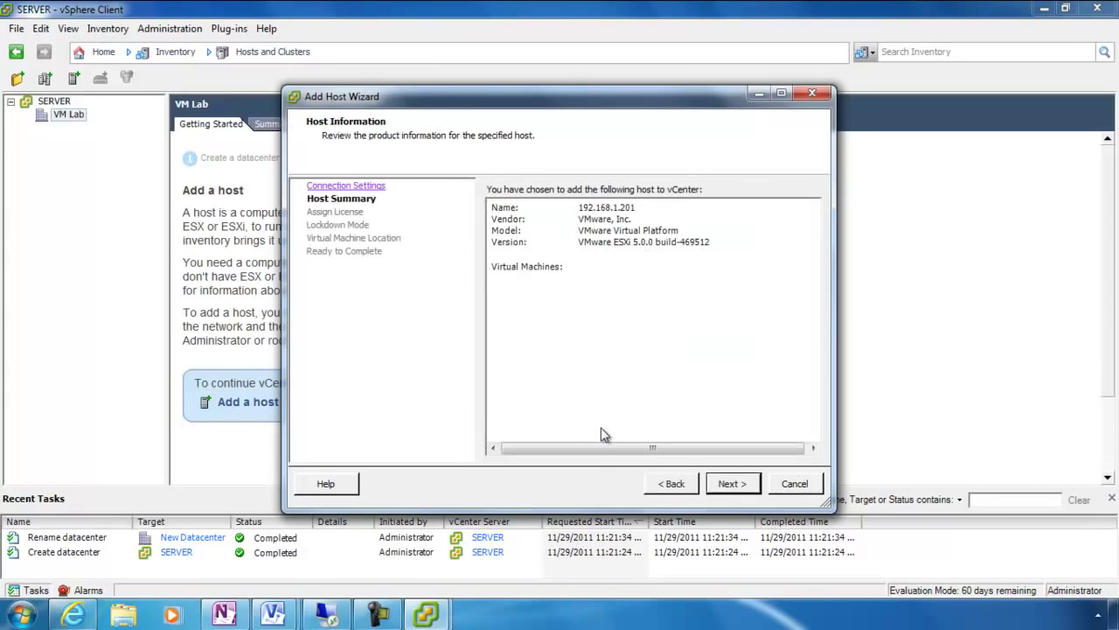
click(729, 486)
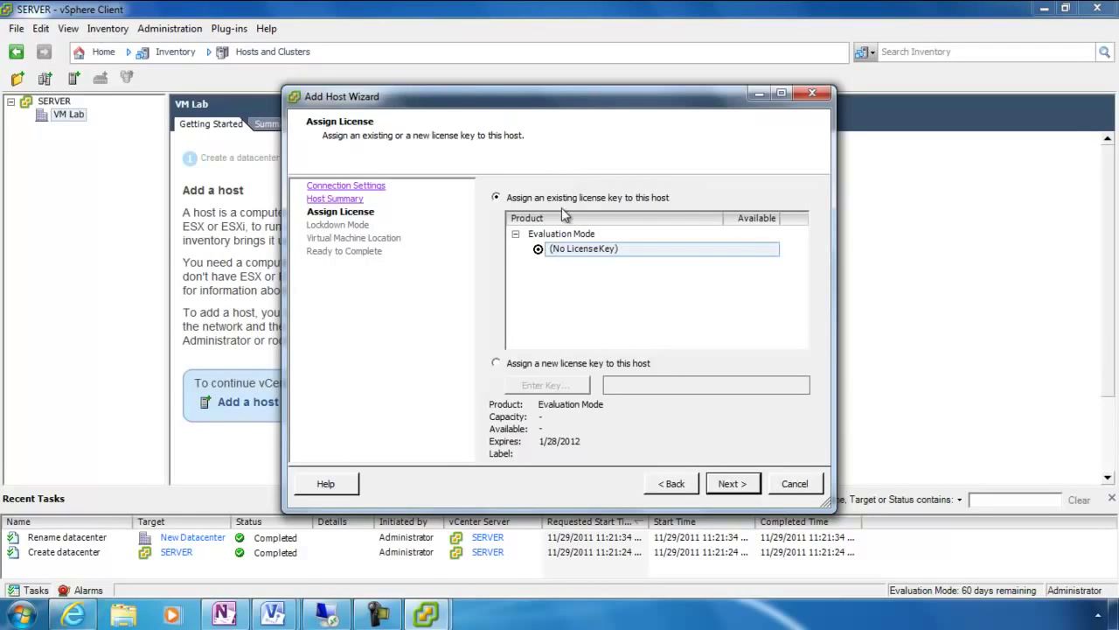
click(719, 483)
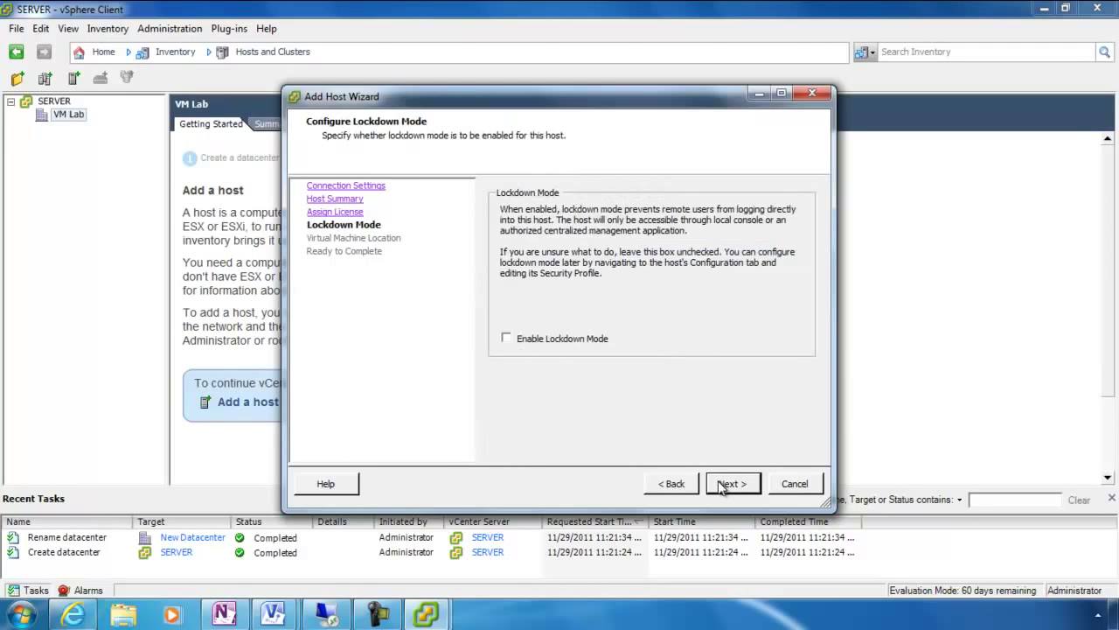
click(720, 486)
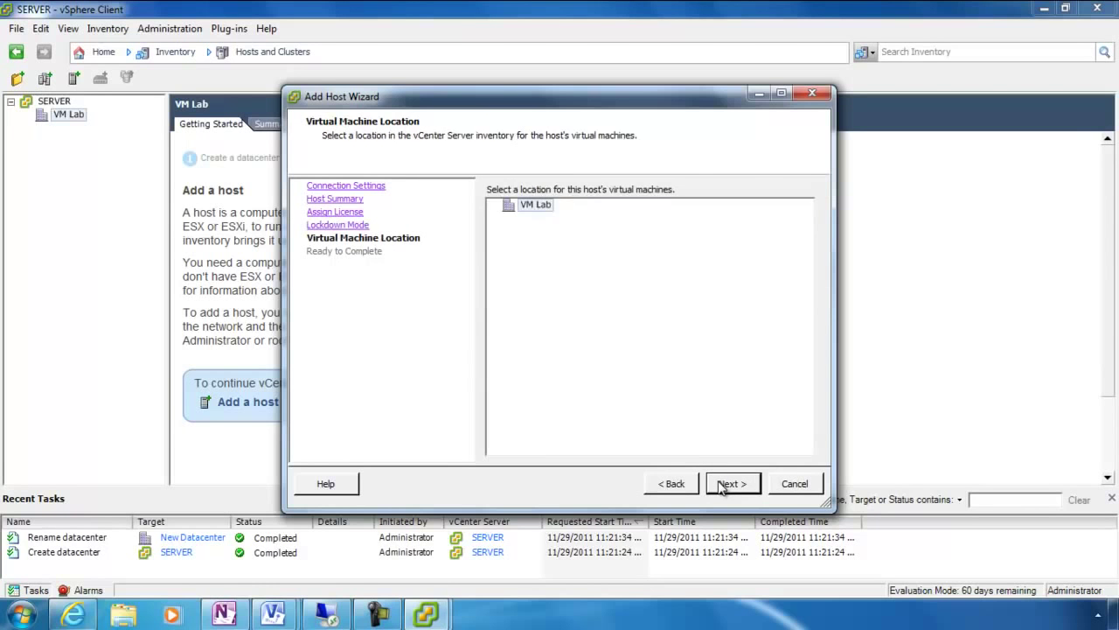
click(722, 487)
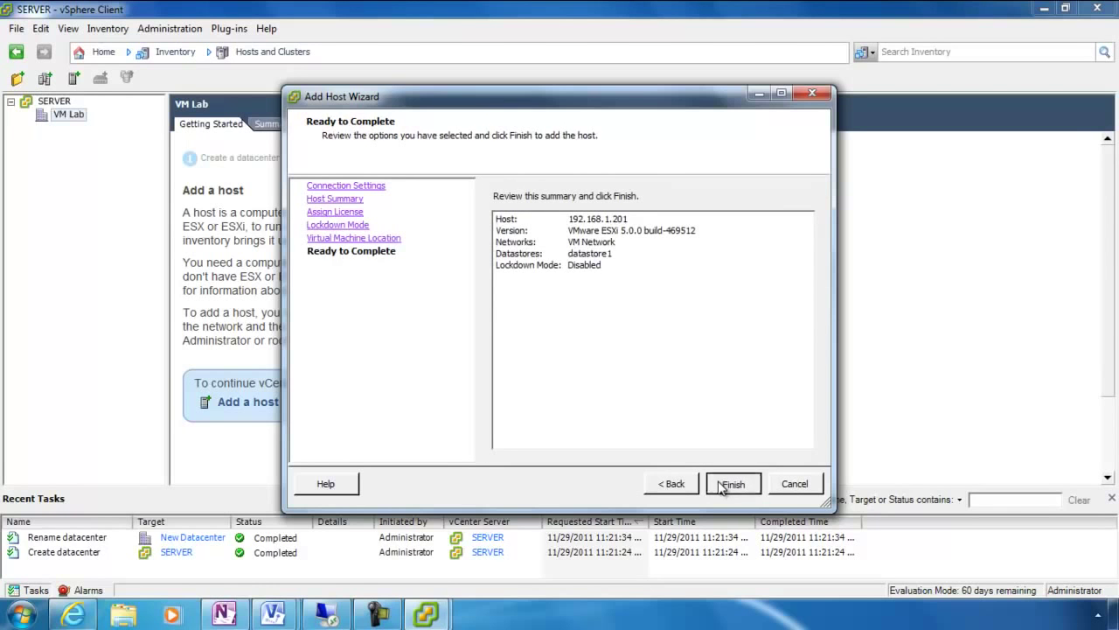
click(722, 486)
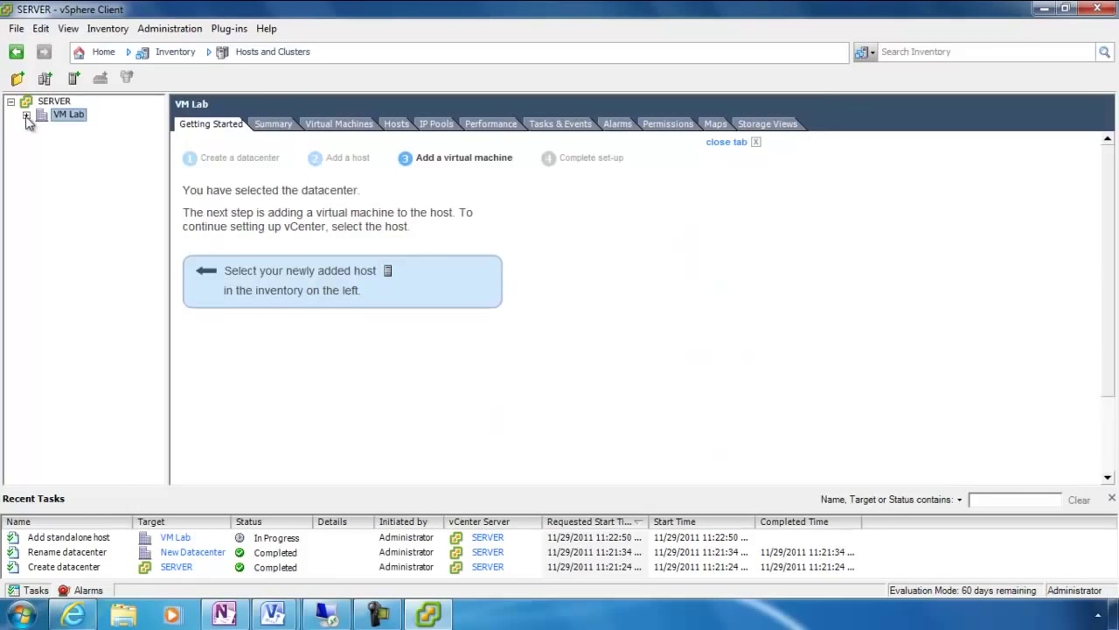
Step: Expand VM Lab, widen the inventory pane, and open host 192.168.1.201 once it connects
click(26, 116)
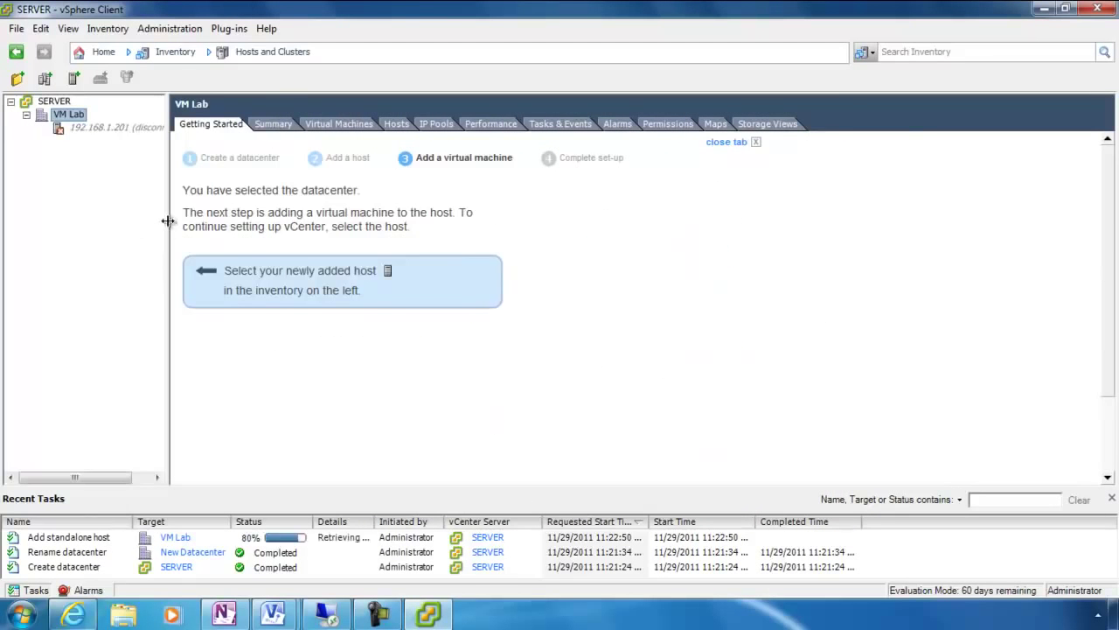
drag(167, 220, 280, 226)
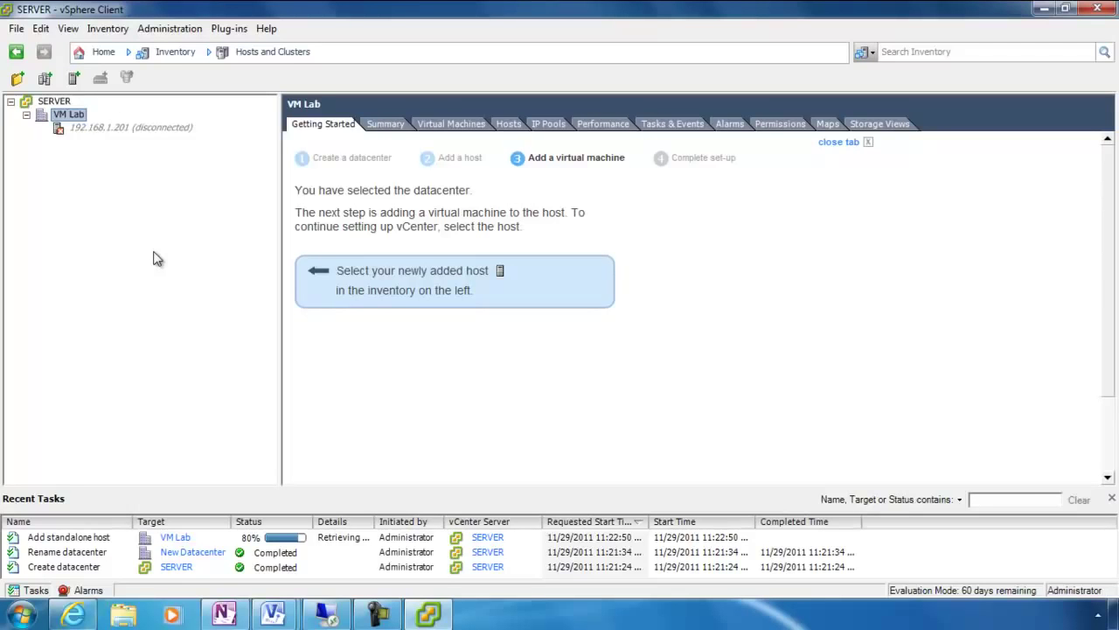
right_click(69, 111)
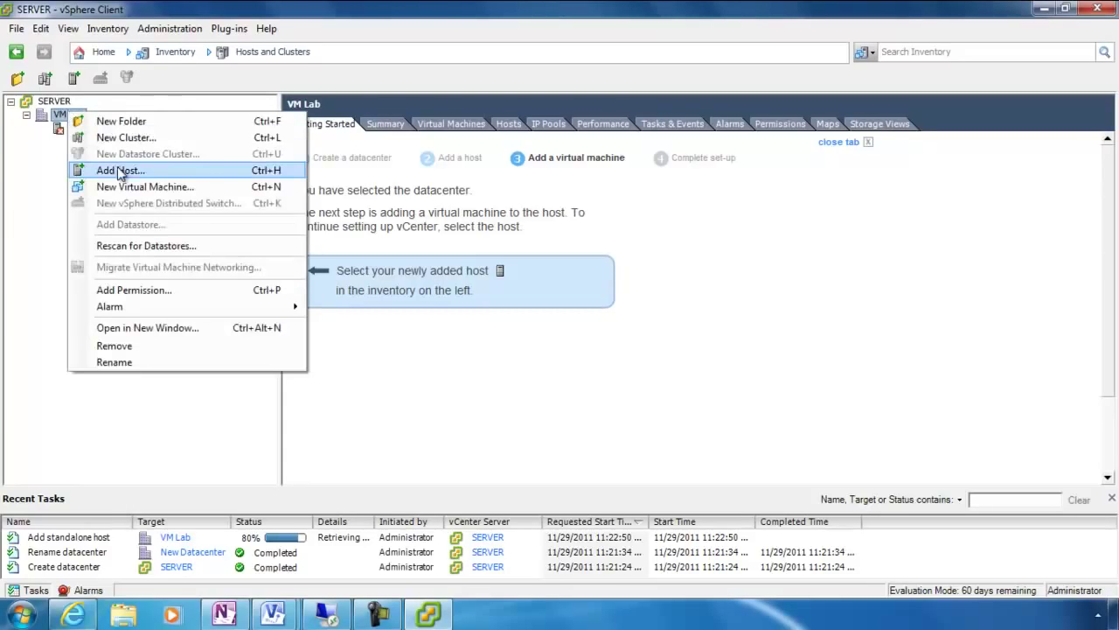
click(2, 217)
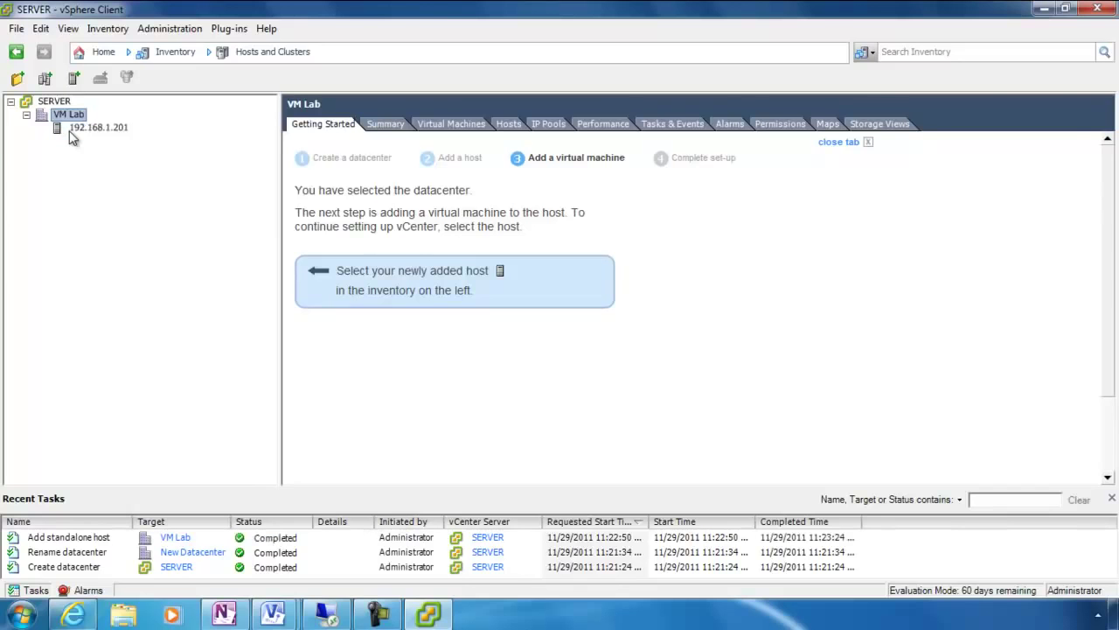
click(70, 128)
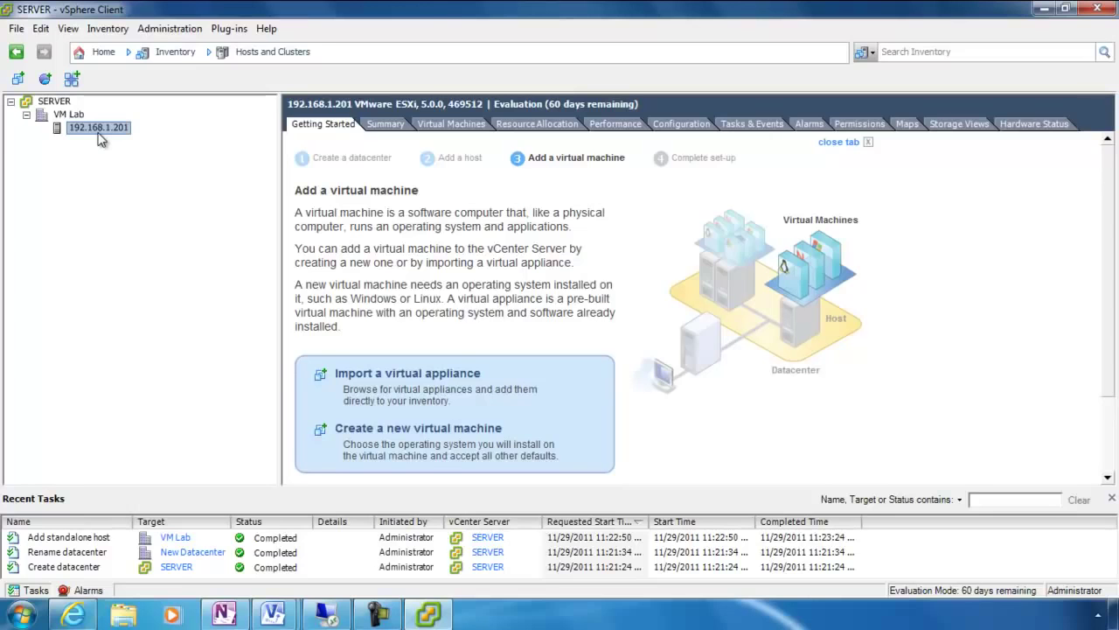
Step: Review host 192.168.1.201's Summary, Virtual Machines, Resource Allocation and Performance tabs, then return to VM Lab
drag(626, 159, 557, 154)
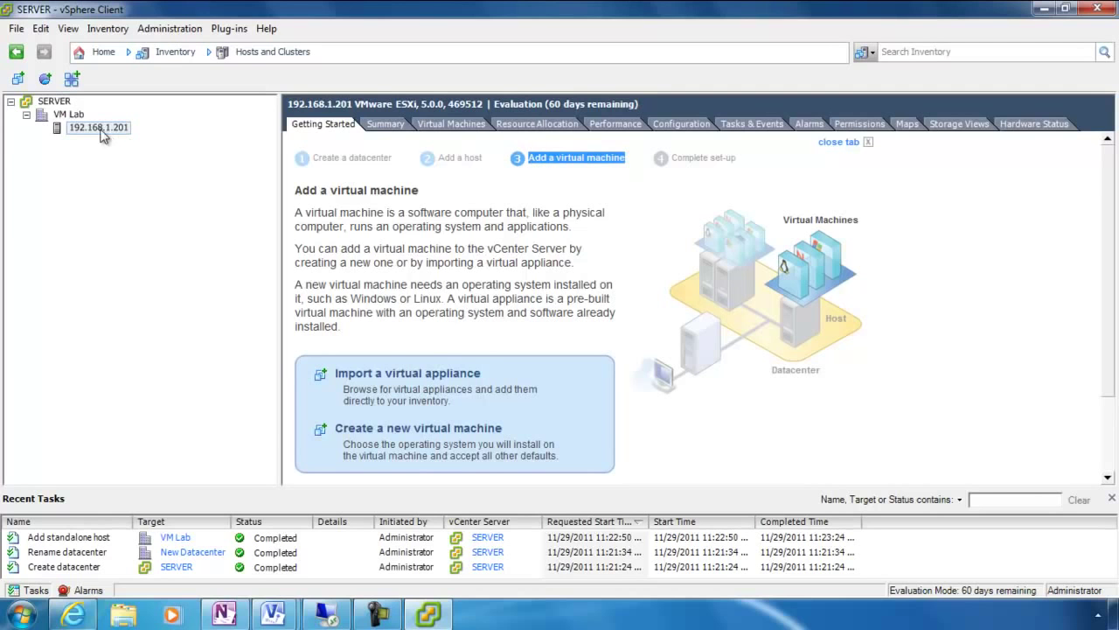
click(386, 124)
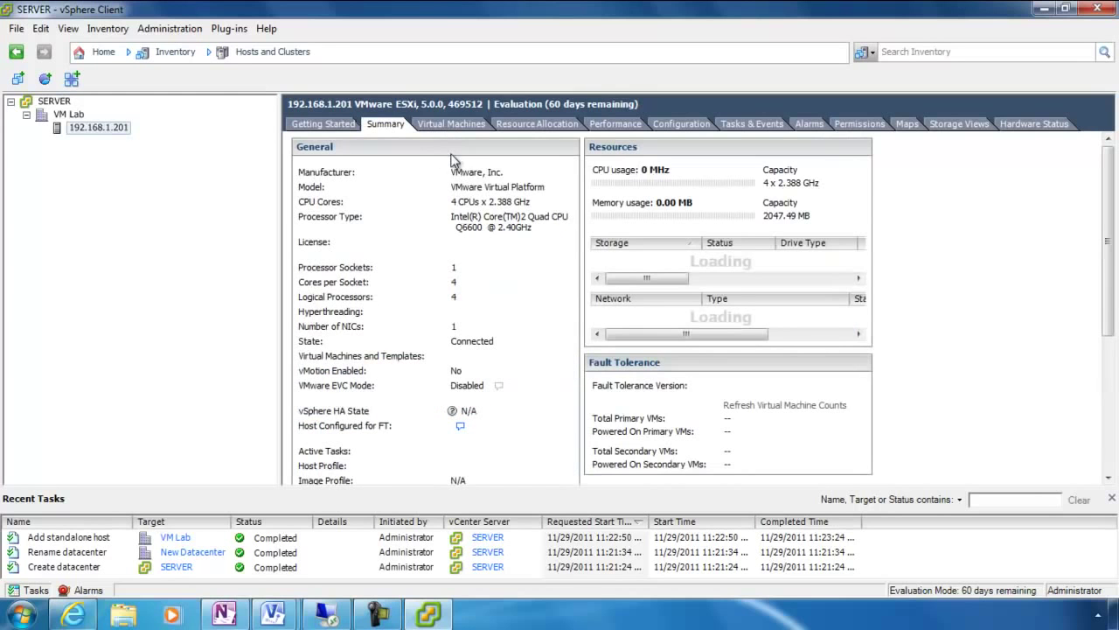
click(433, 121)
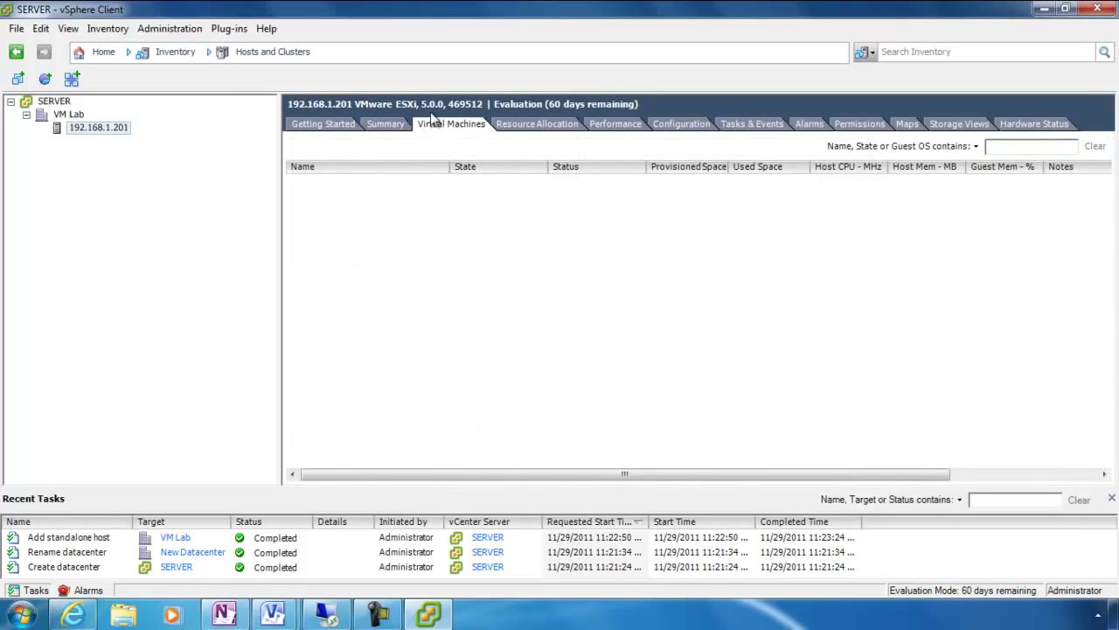
click(524, 127)
click(635, 127)
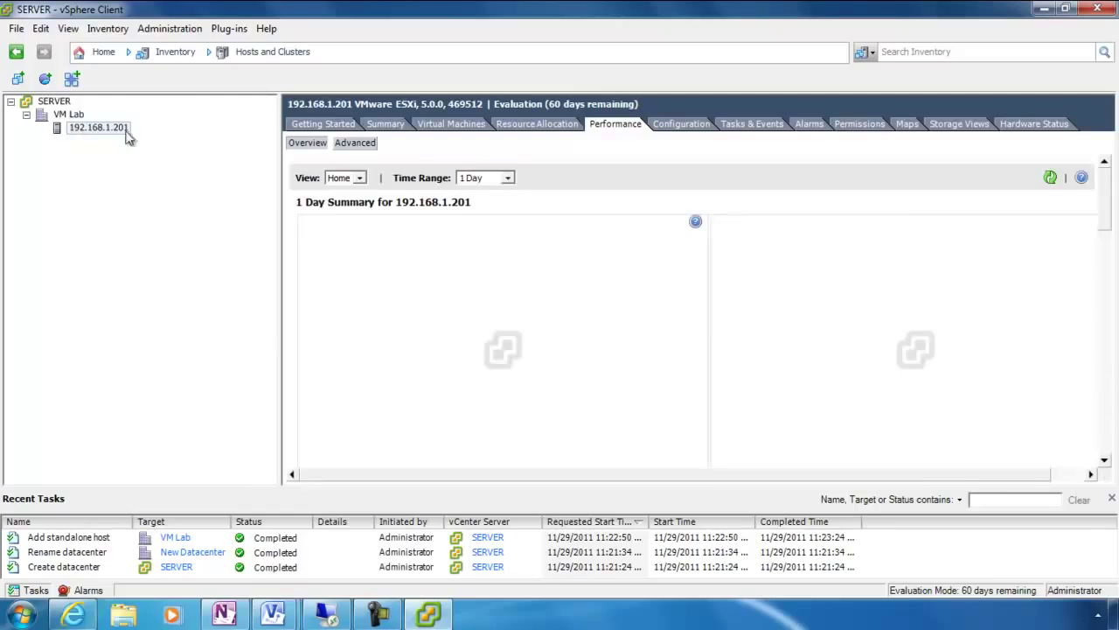
click(386, 124)
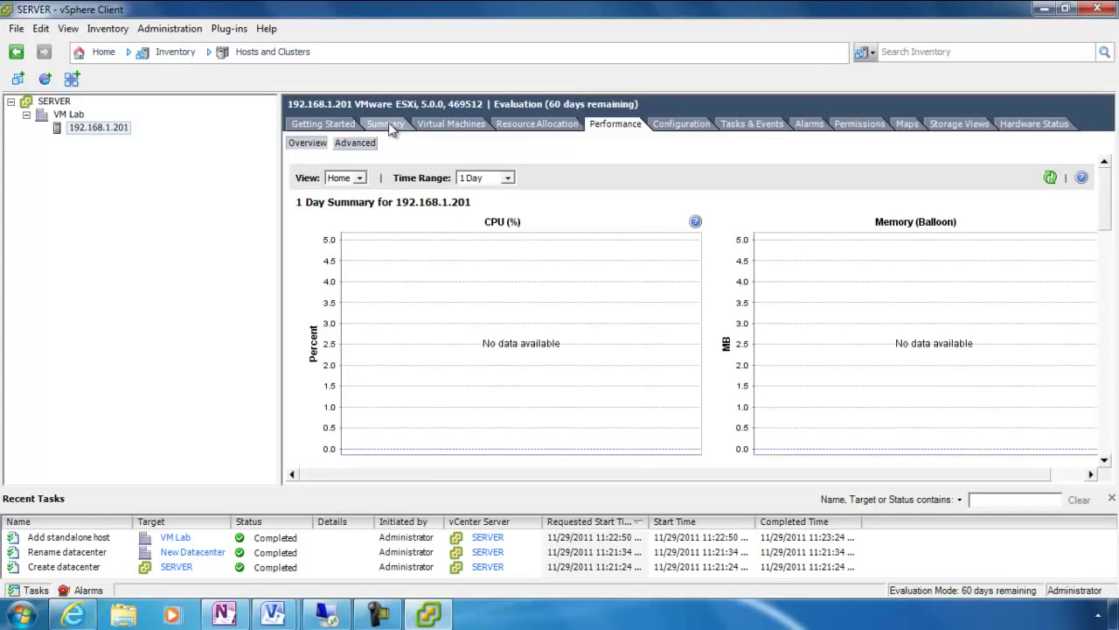
click(78, 118)
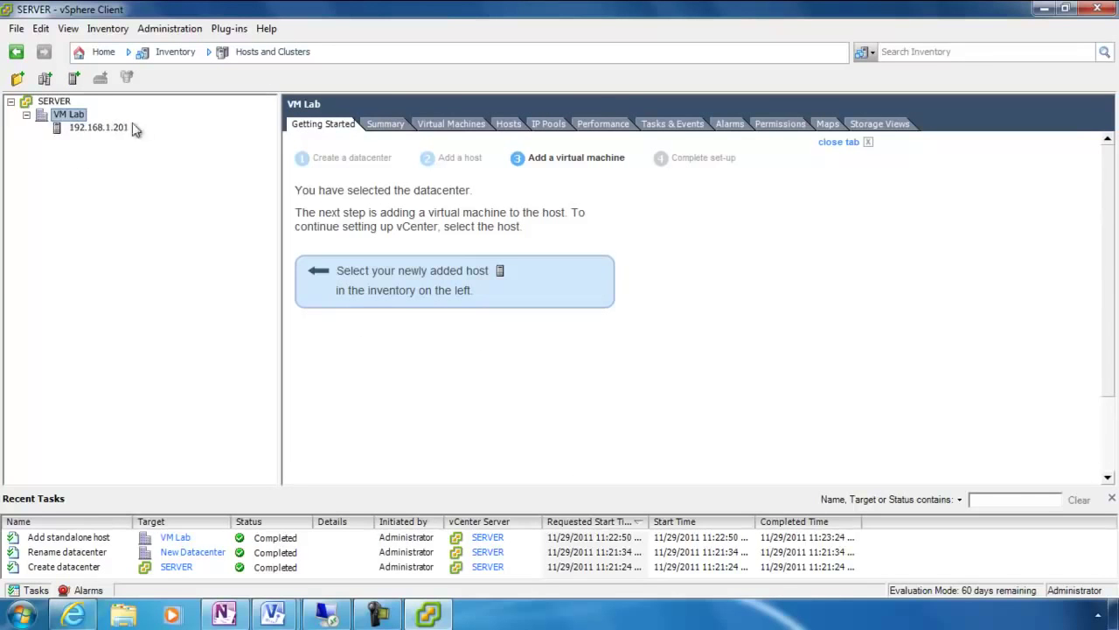
Step: Browse VM Lab's tabs from Virtual Machines to Storage Views, then SERVER, ending on host 192.168.1.201
click(468, 123)
click(509, 124)
click(551, 123)
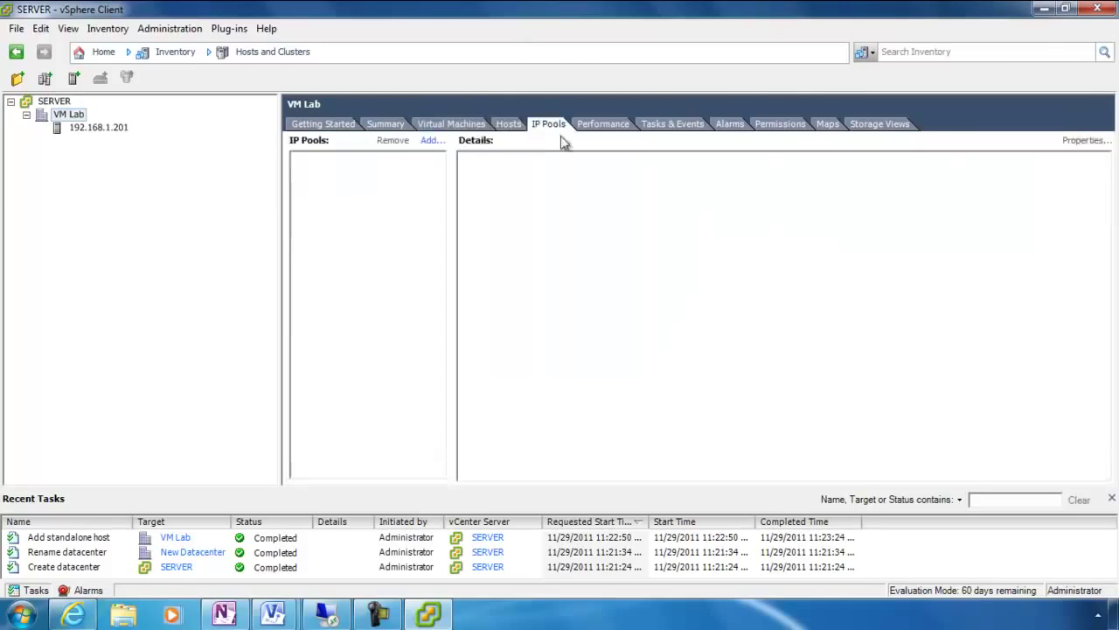
click(603, 123)
click(672, 123)
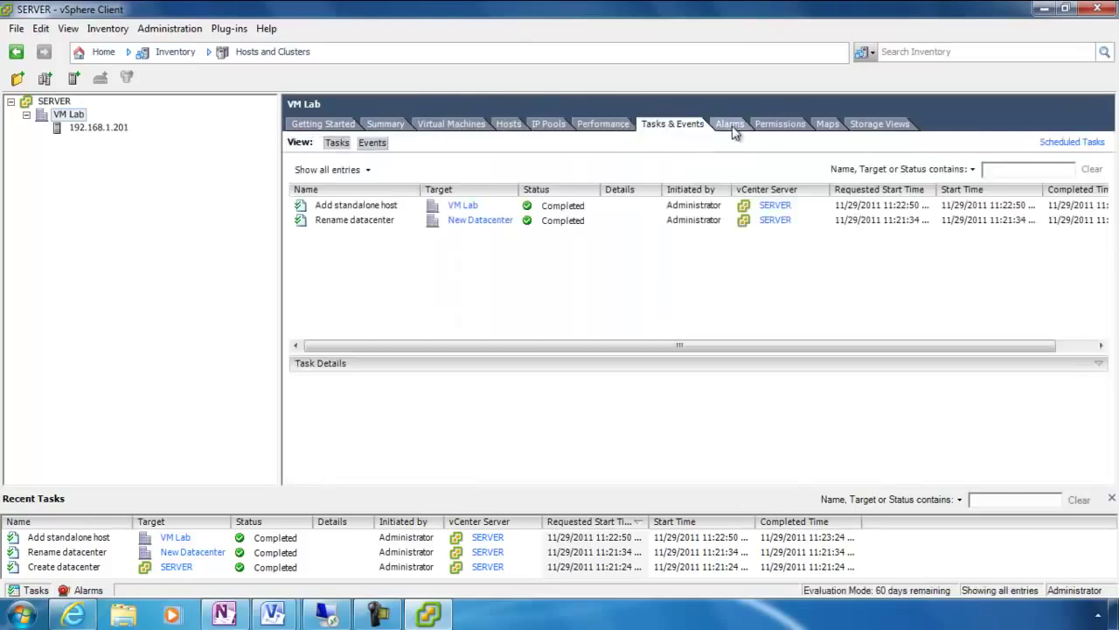
click(729, 123)
click(775, 124)
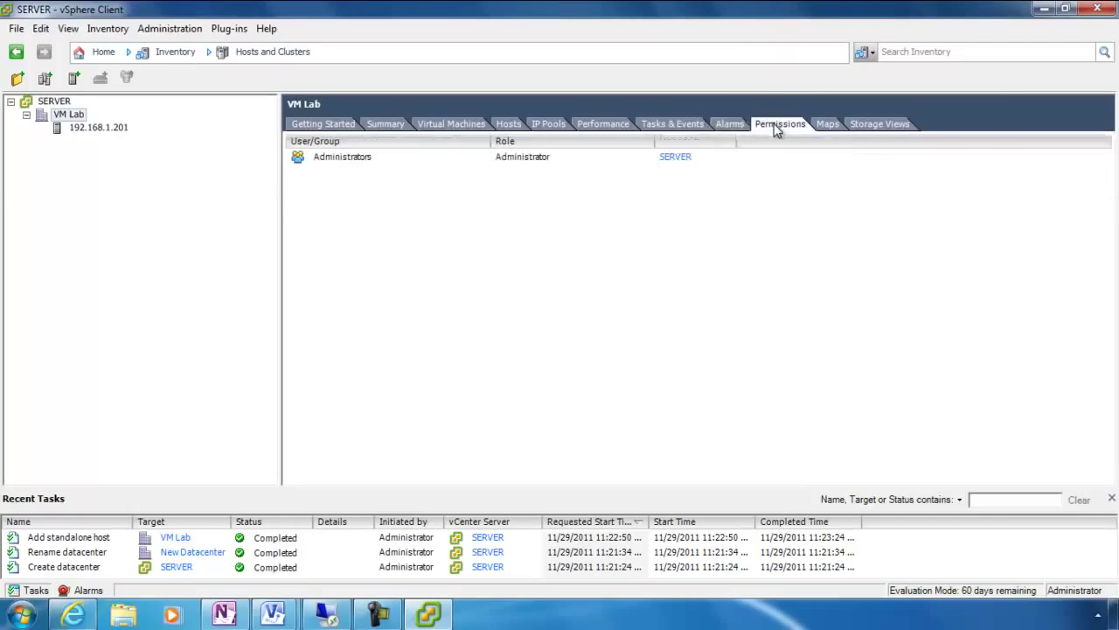
click(828, 123)
click(875, 124)
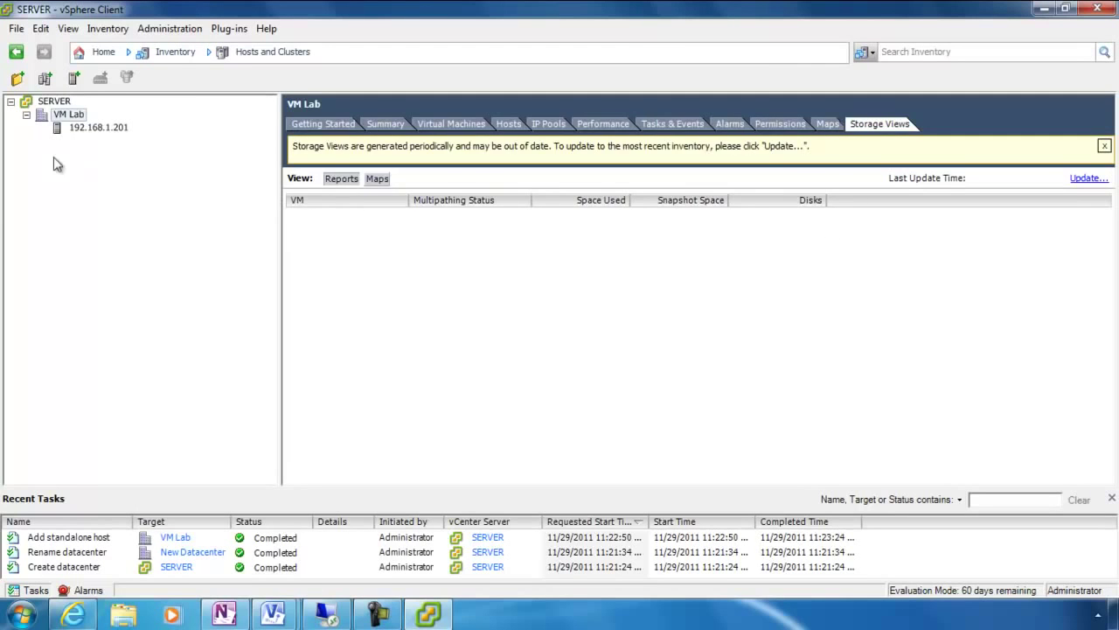
click(56, 102)
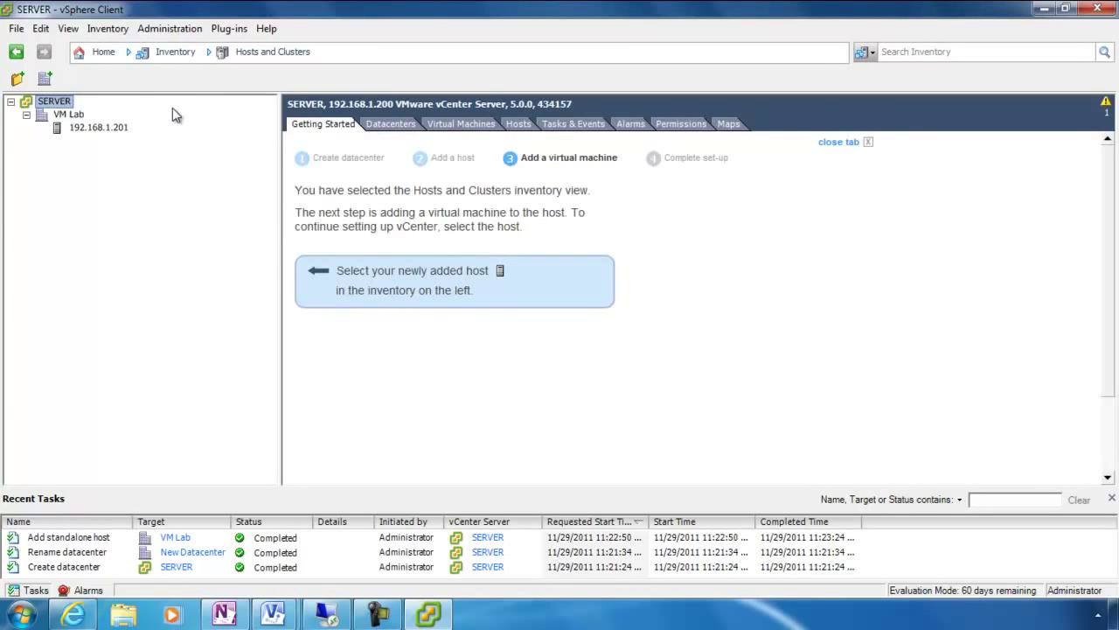
click(108, 129)
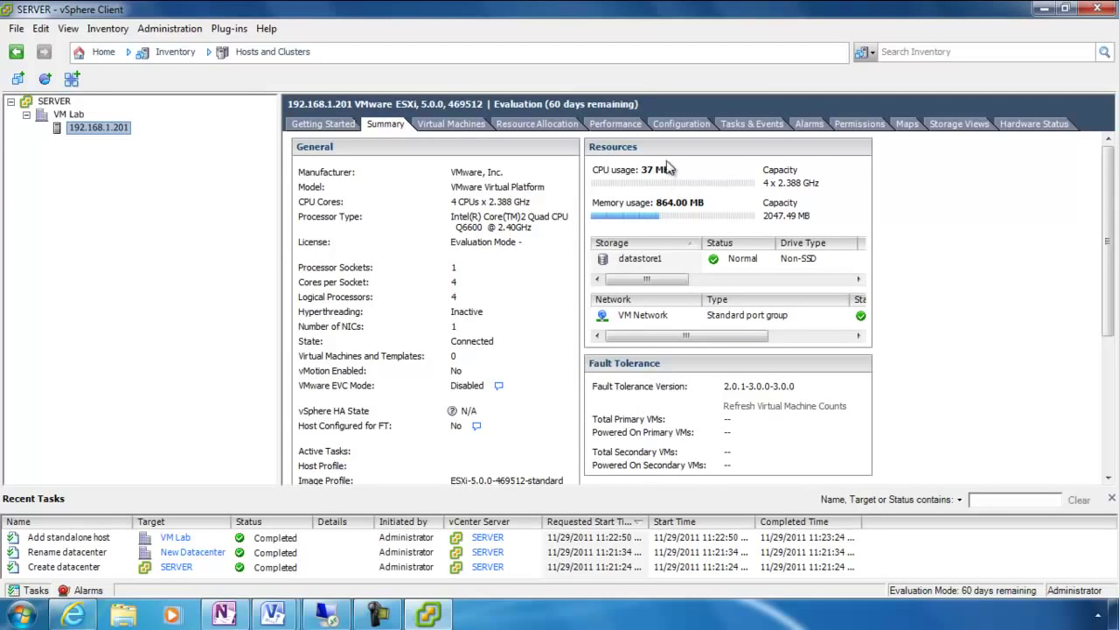
Step: Show host 192.168.1.201's Configuration and Tasks & Events tabs and enlarge the Recent Tasks panel
click(669, 125)
click(735, 125)
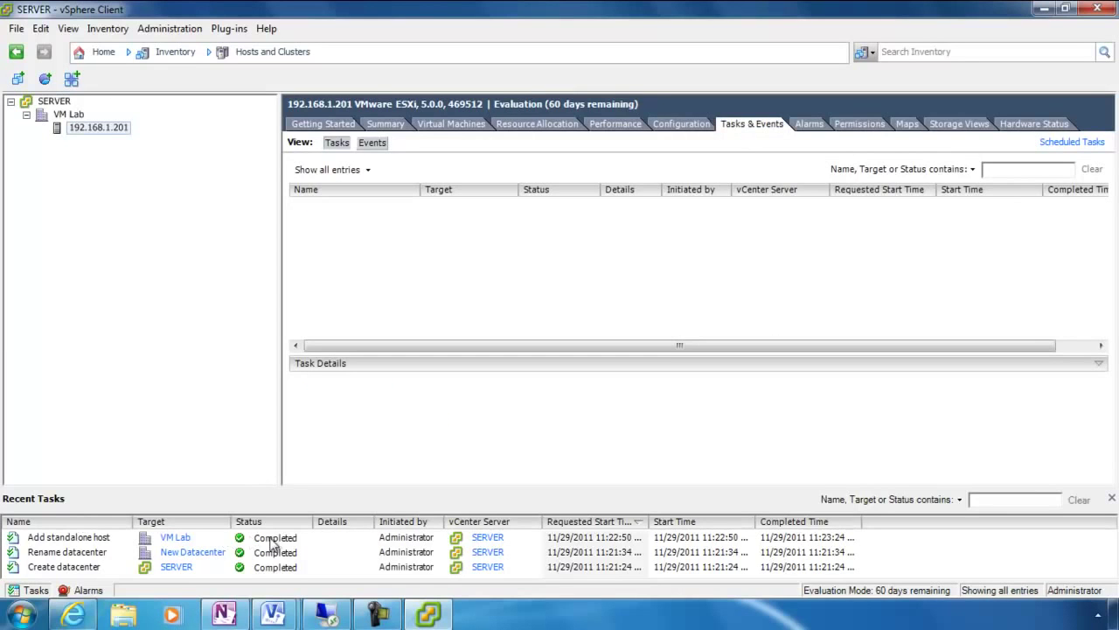
drag(331, 491, 337, 449)
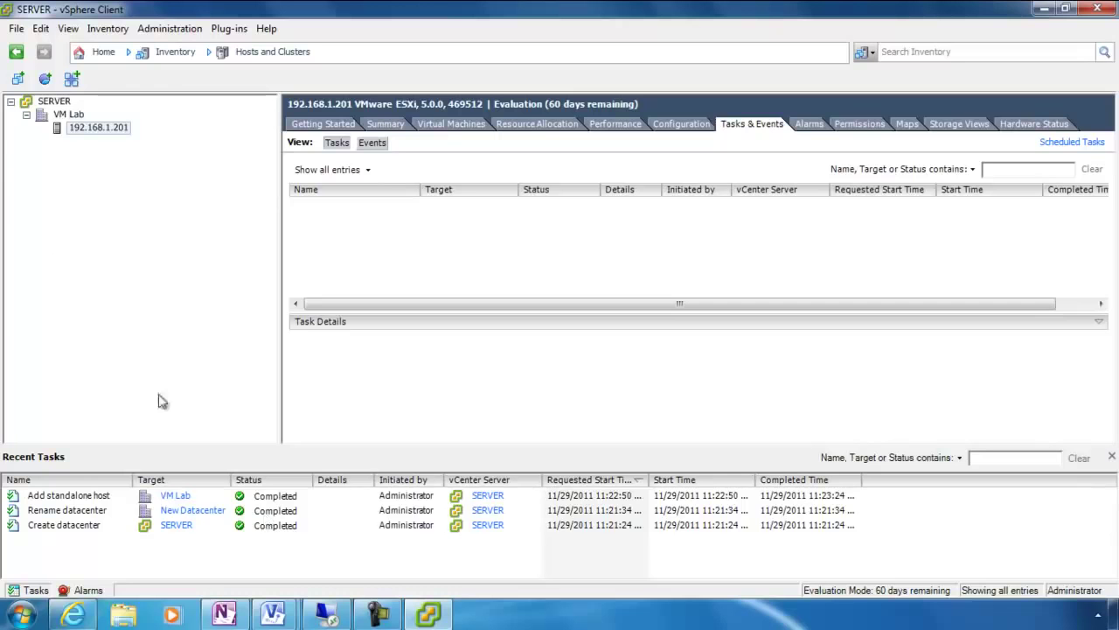
Step: Browse the File, Administration and Help menus, then go to the Home page
click(14, 29)
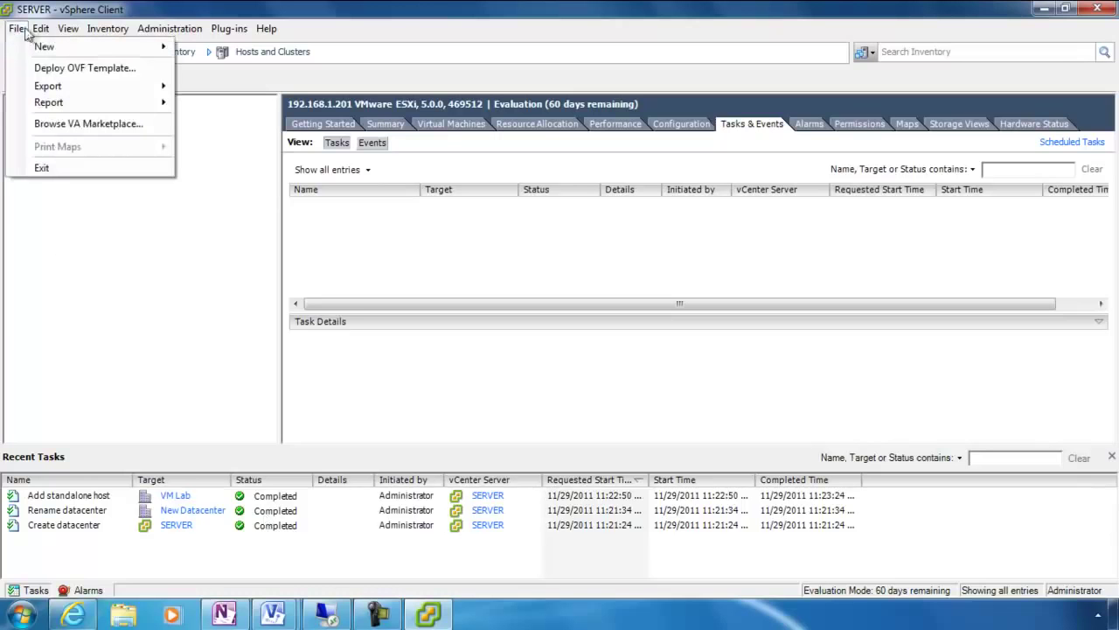
mouse_move(141, 37)
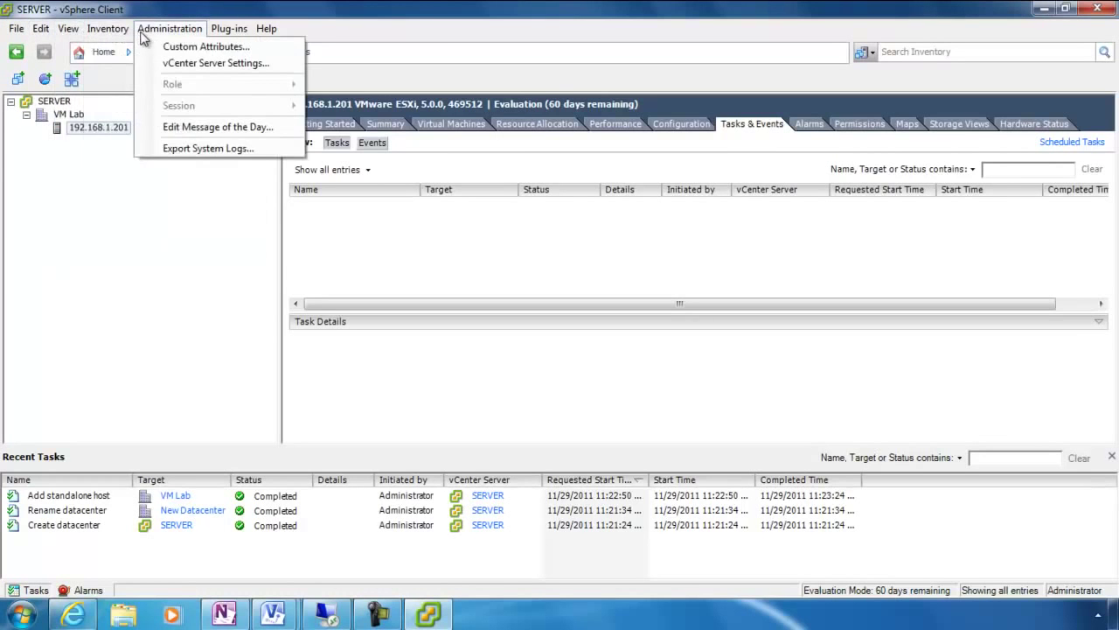
mouse_move(277, 41)
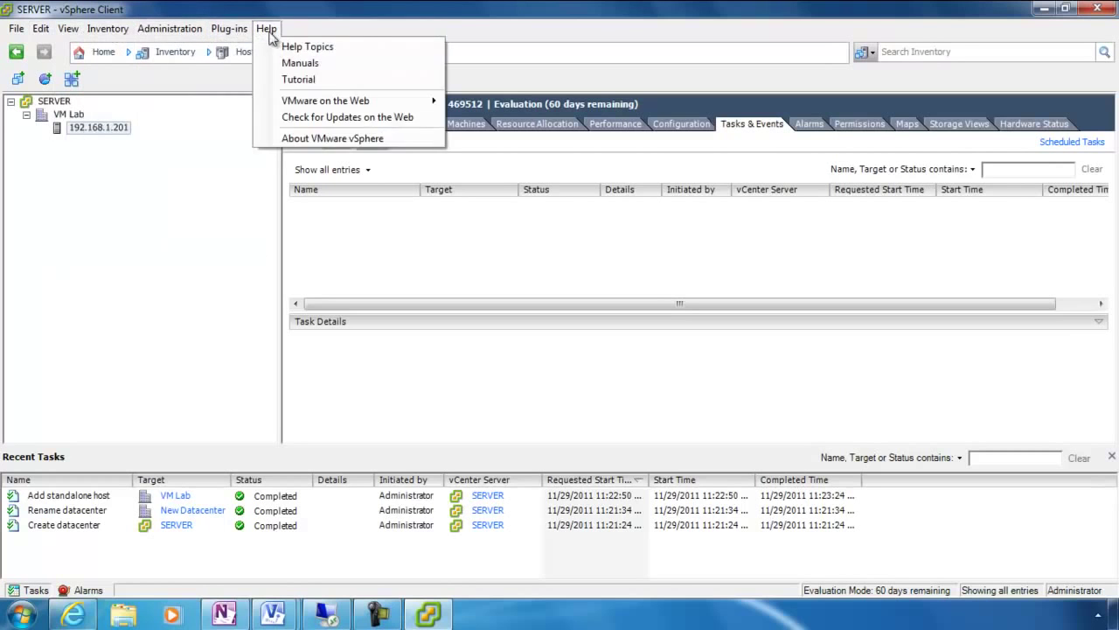
mouse_move(38, 32)
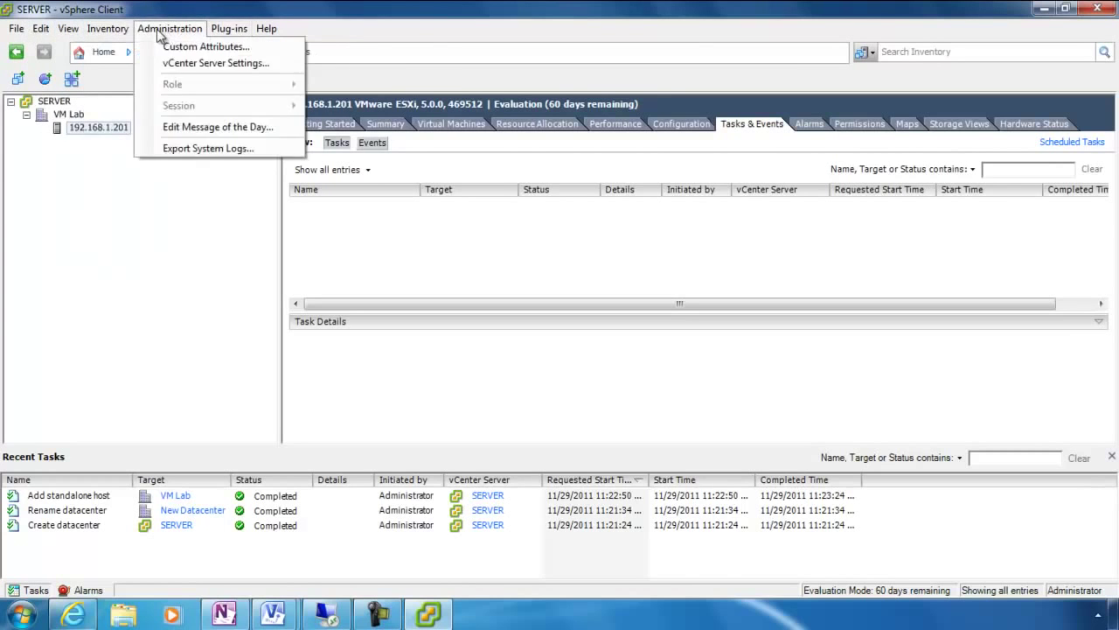
click(144, 284)
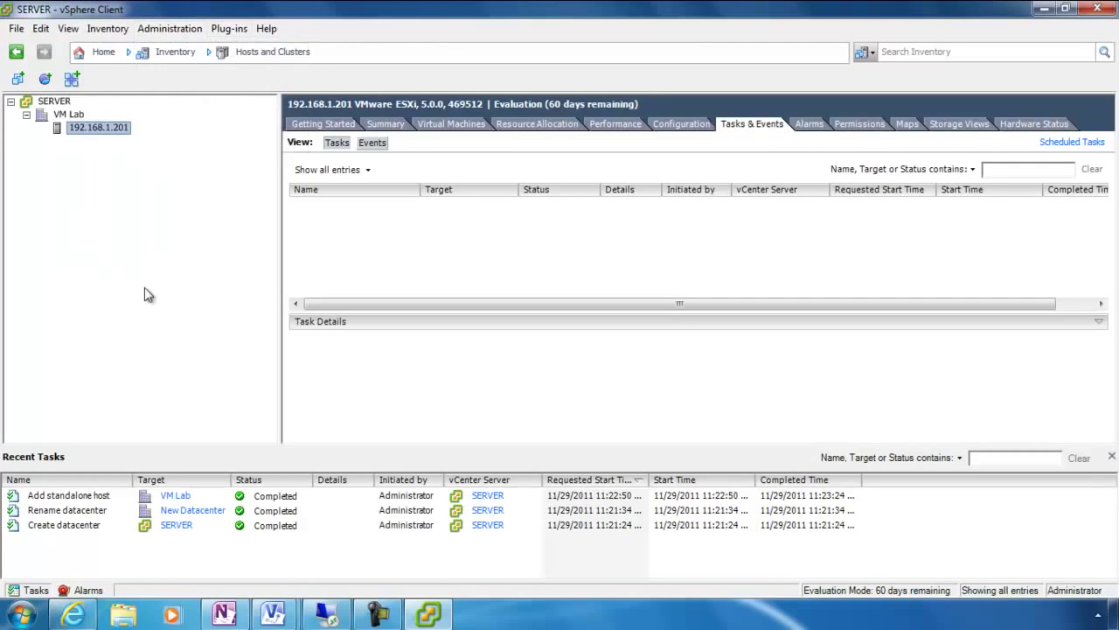
click(103, 52)
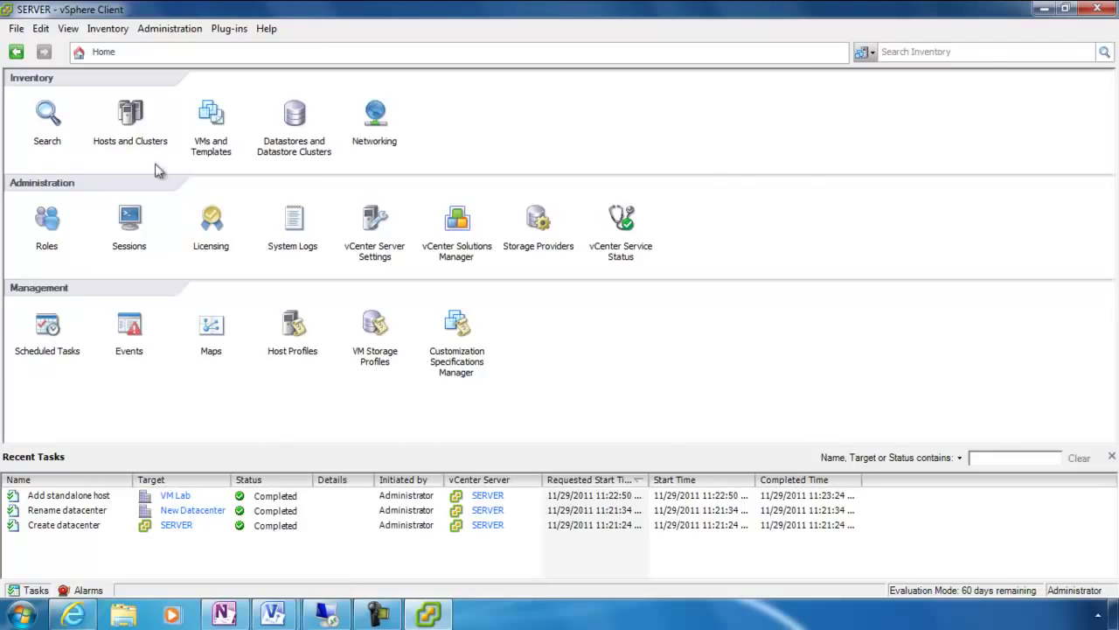
Step: Look at the Hosts and Clusters and VMs and Templates inventory views, returning Home each time
click(136, 120)
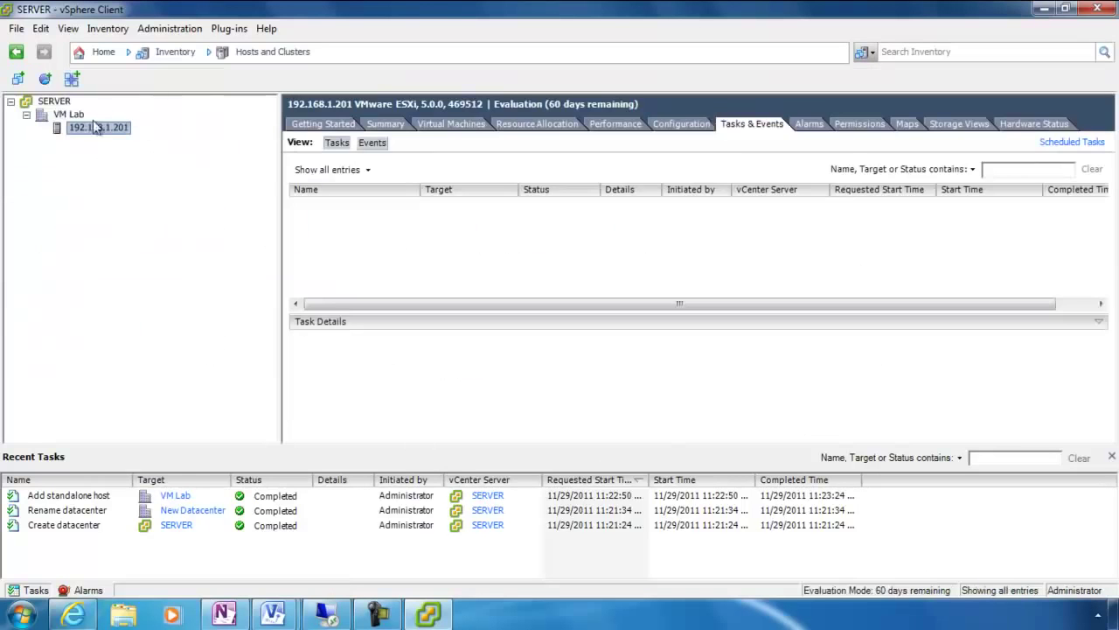
click(15, 53)
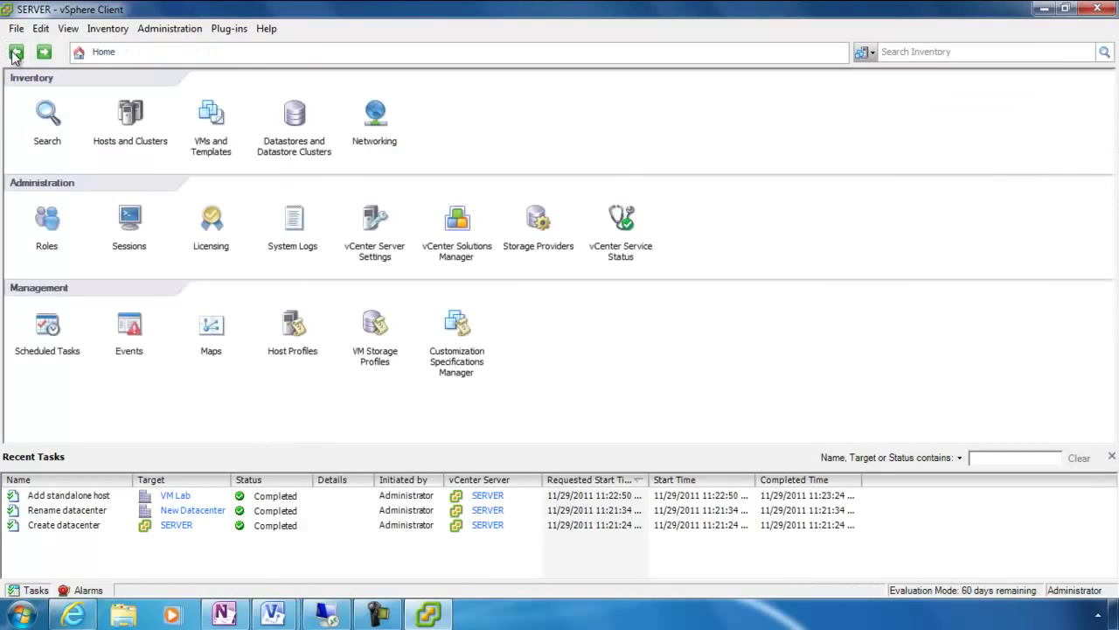
click(211, 118)
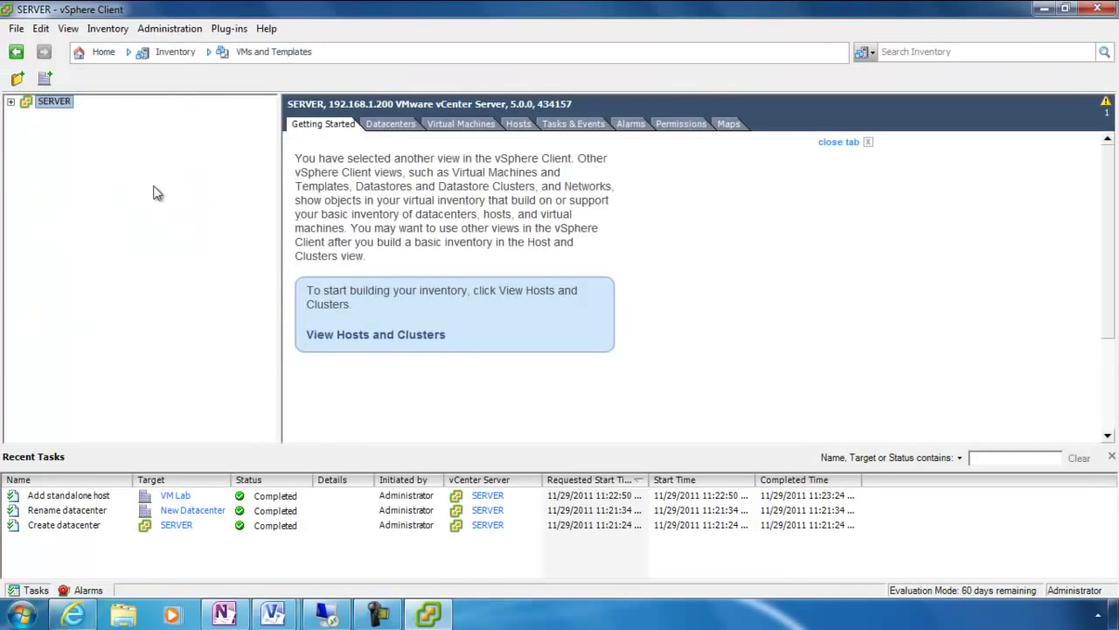
click(16, 52)
Step: Expand SERVER > VM Lab in the Datastores view and review datastore1's overview, then go Home
click(309, 121)
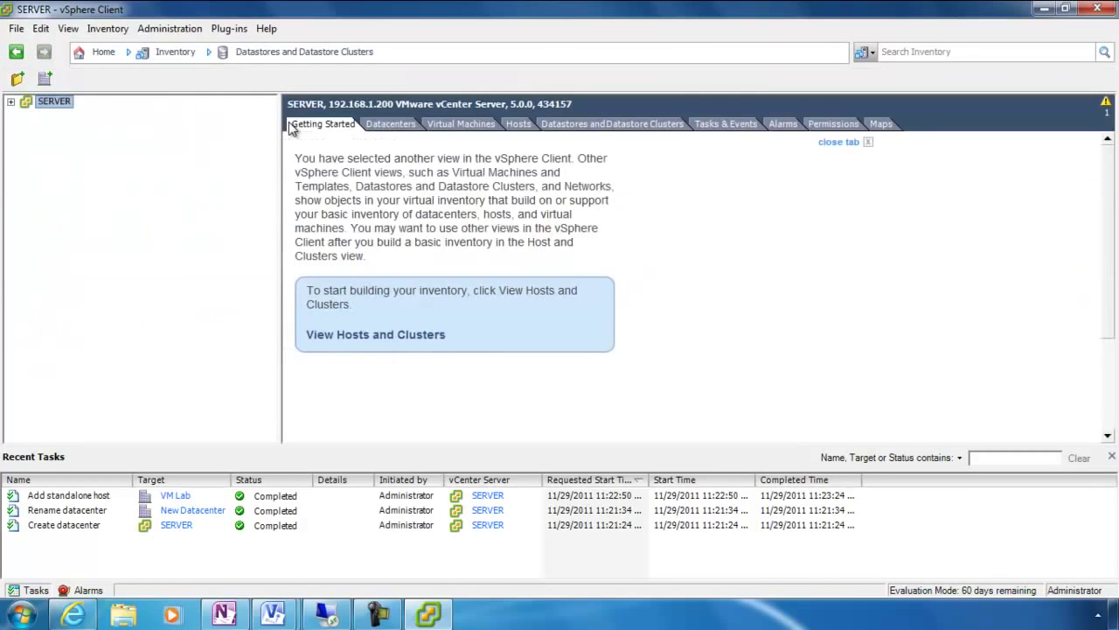
click(11, 102)
click(26, 115)
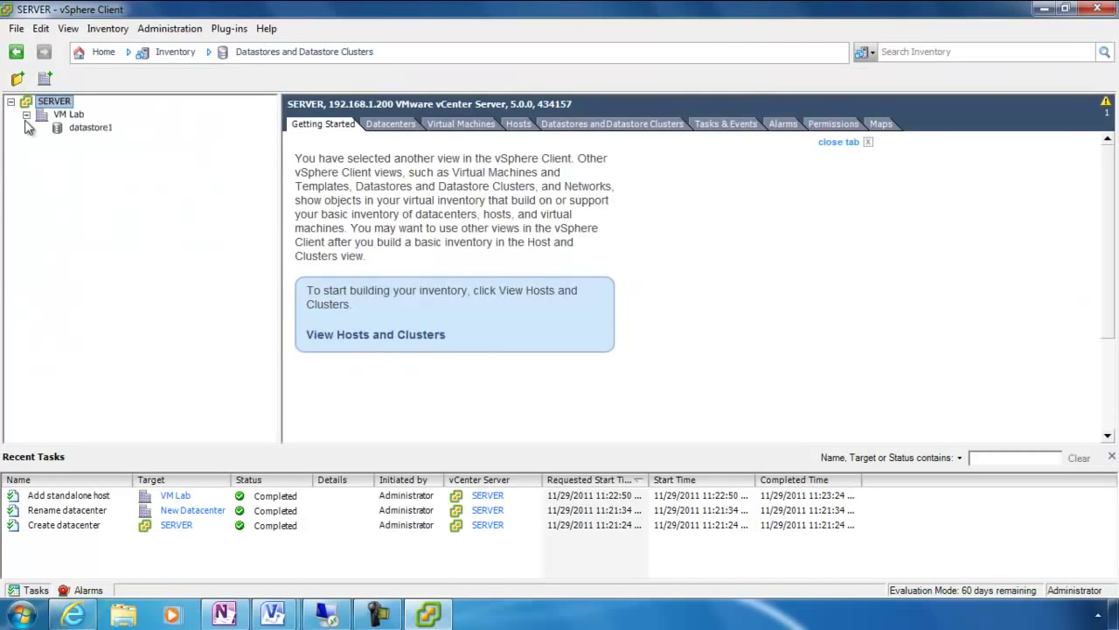
click(91, 128)
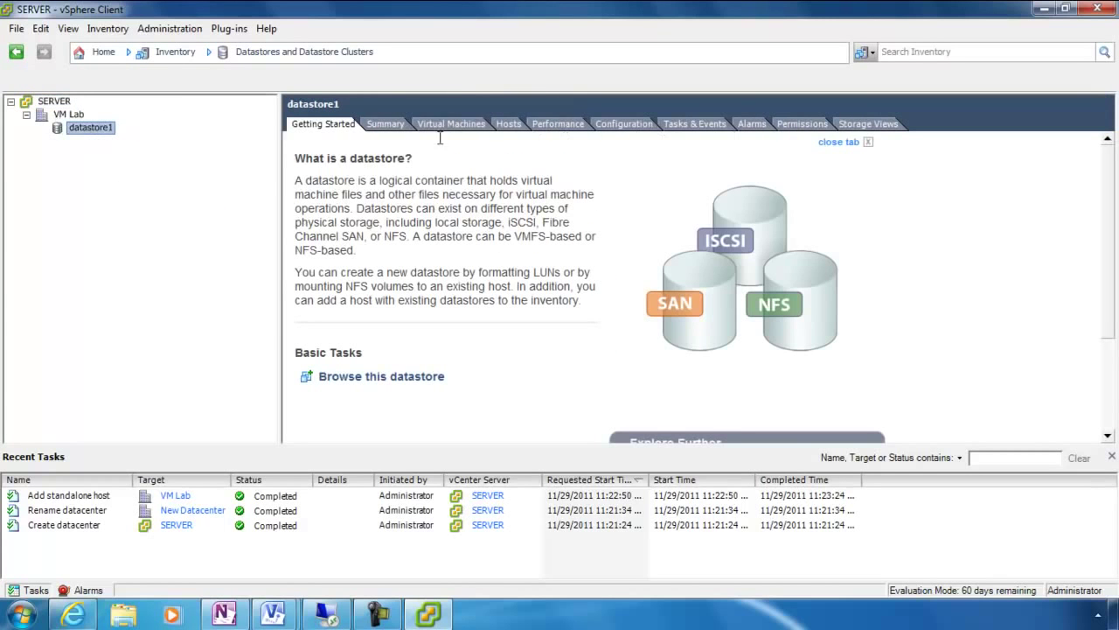
click(103, 53)
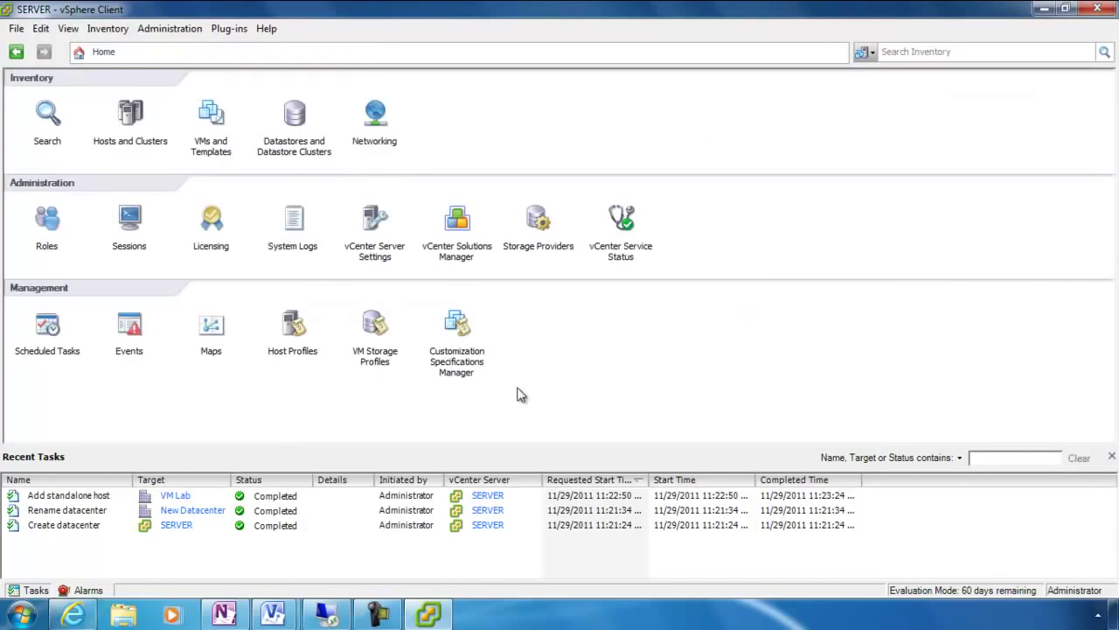
Step: Expand SERVER > VM Lab in Networking and review the VM Network overview, then go Home
click(378, 128)
double_click(61, 107)
double_click(67, 117)
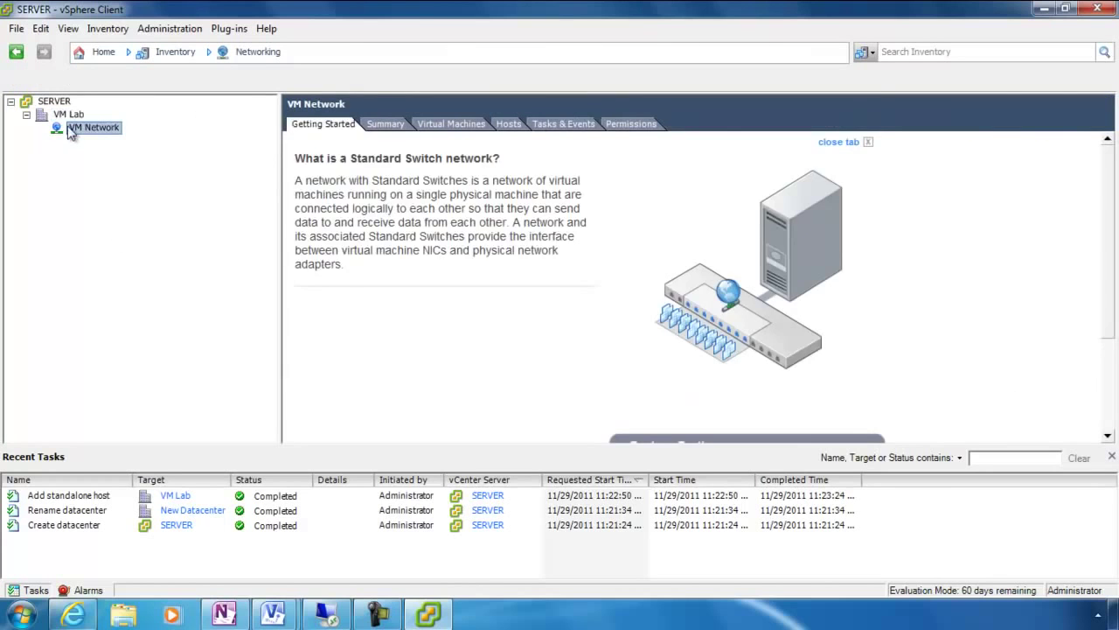
click(67, 118)
click(16, 52)
click(100, 54)
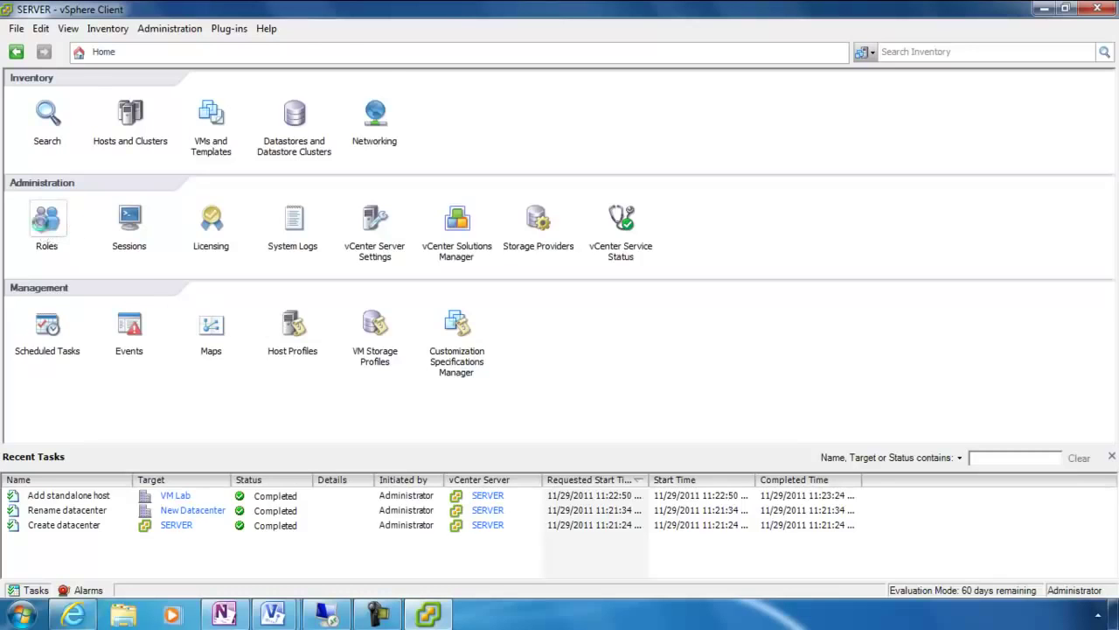
Step: Review the Read-only and Virtual machine poweruser roles, then the one active session, and return Home
click(48, 229)
click(26, 153)
click(26, 153)
click(35, 182)
click(16, 54)
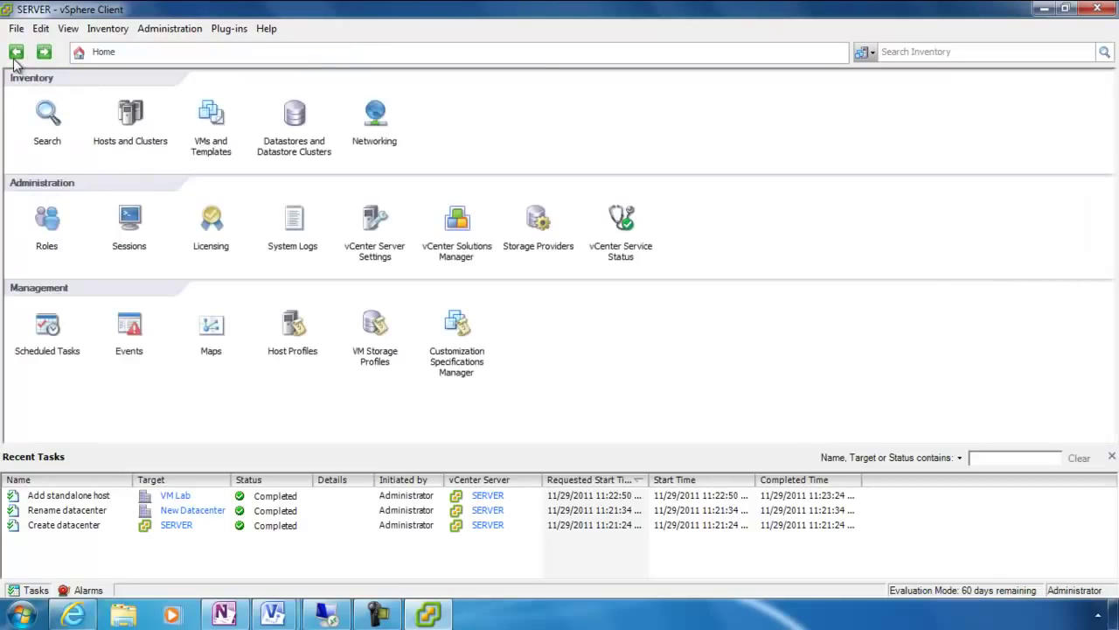
click(127, 223)
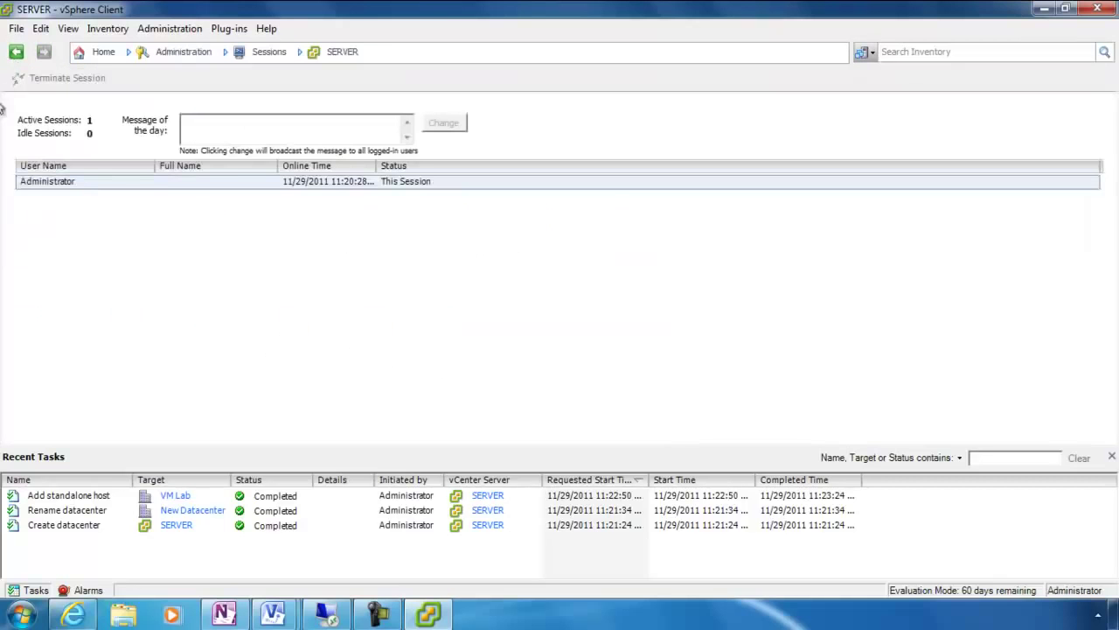
click(15, 54)
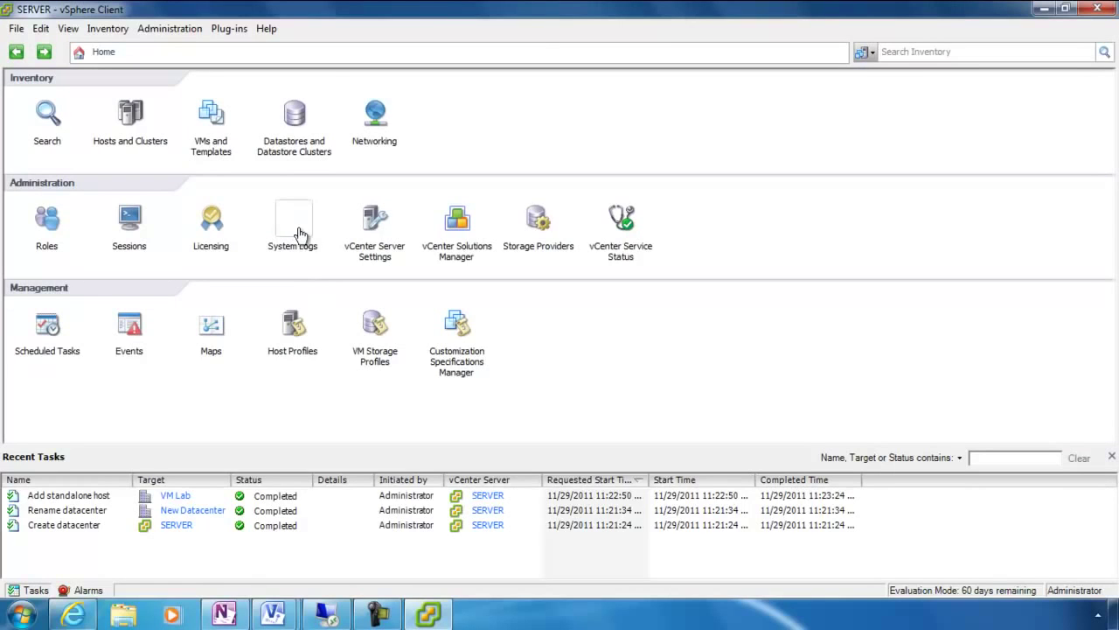
click(387, 243)
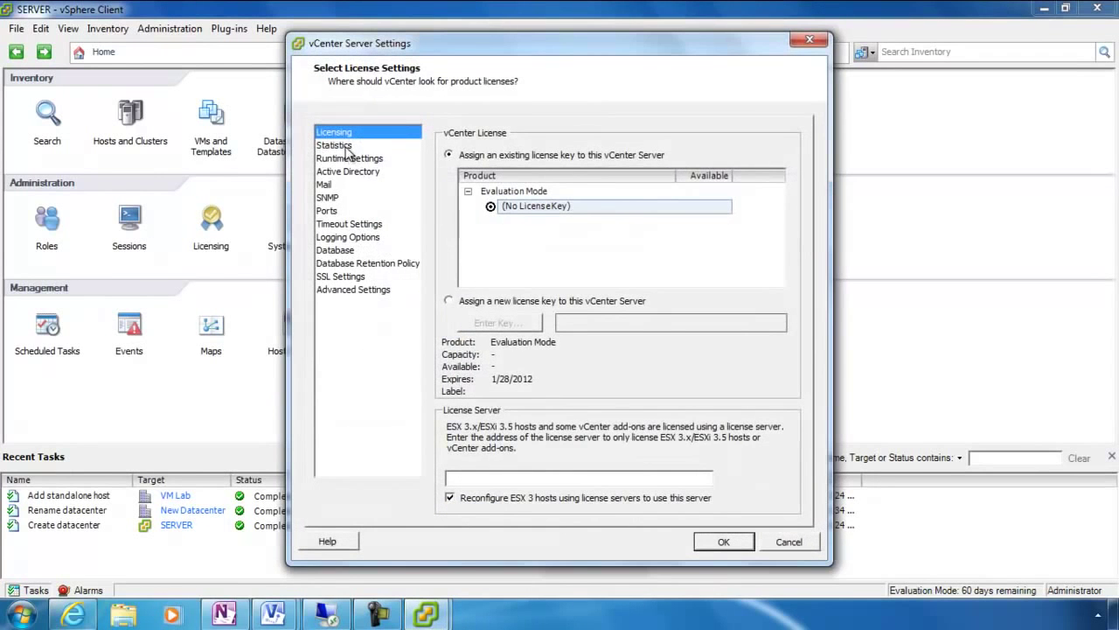
click(370, 186)
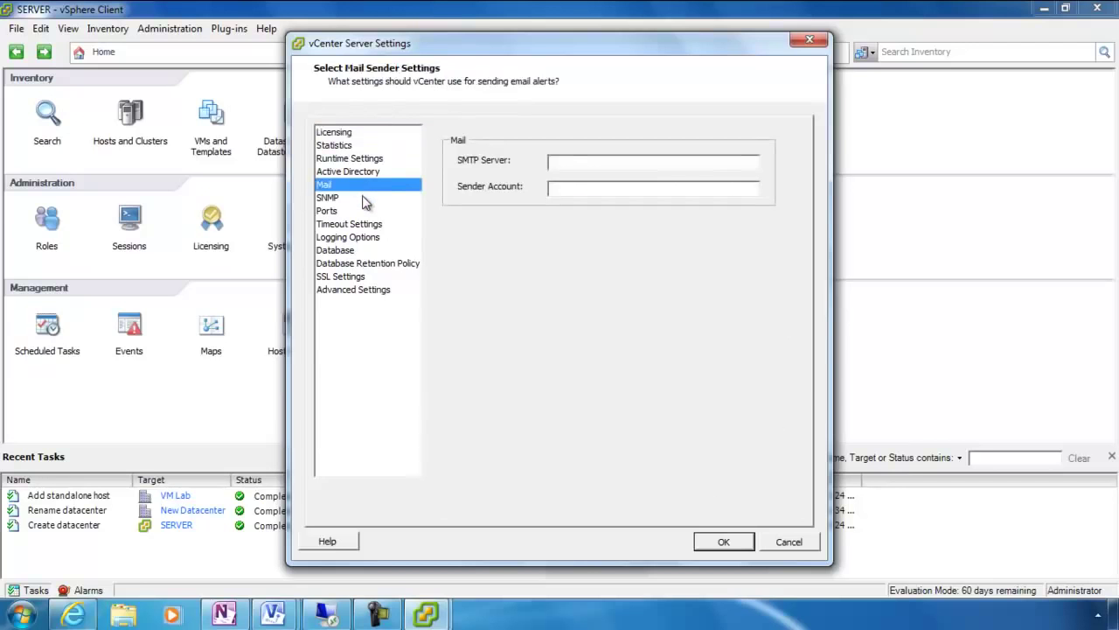
click(363, 197)
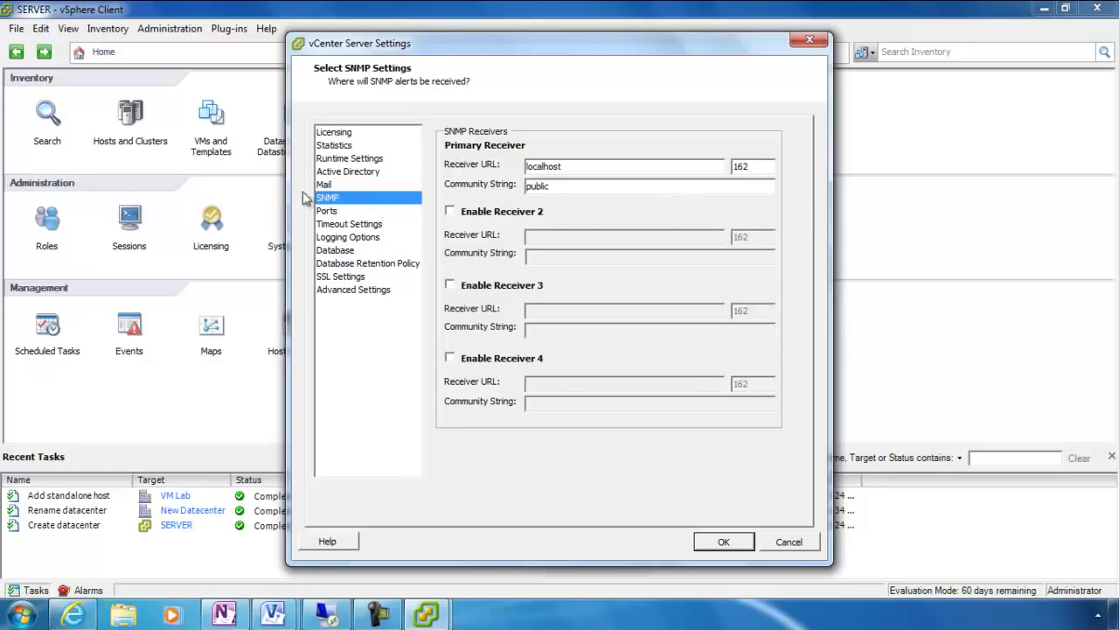
click(358, 212)
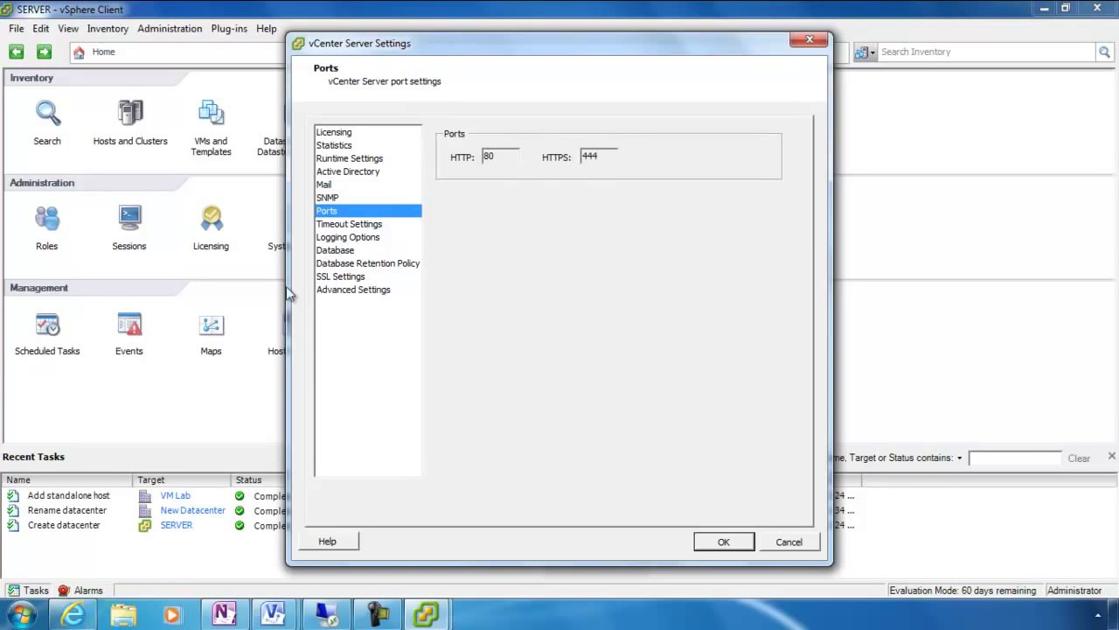
click(789, 543)
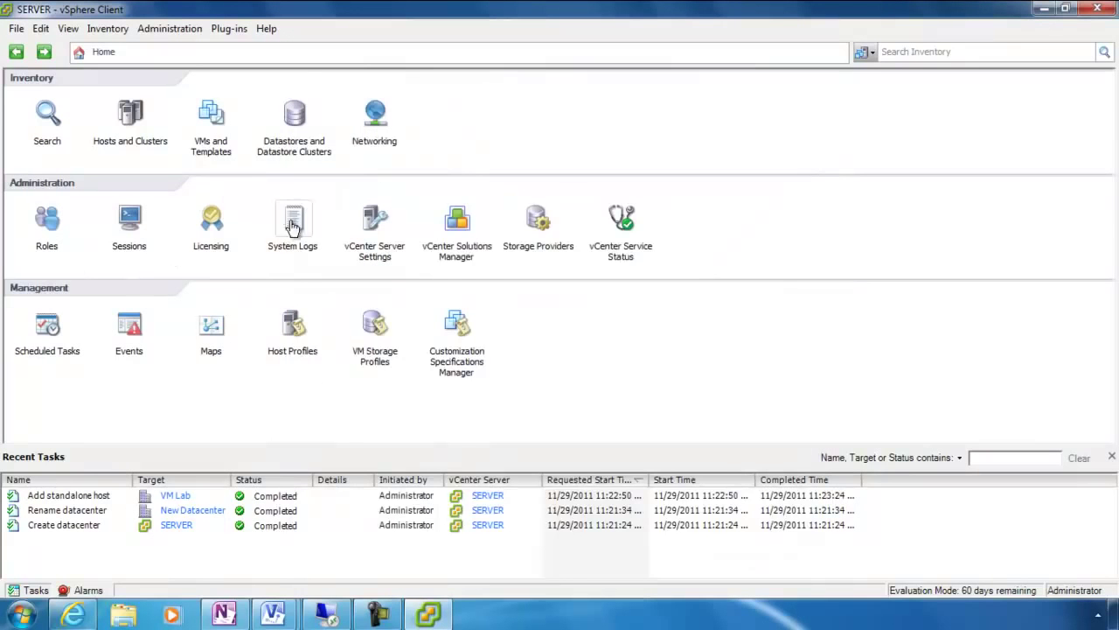
click(170, 28)
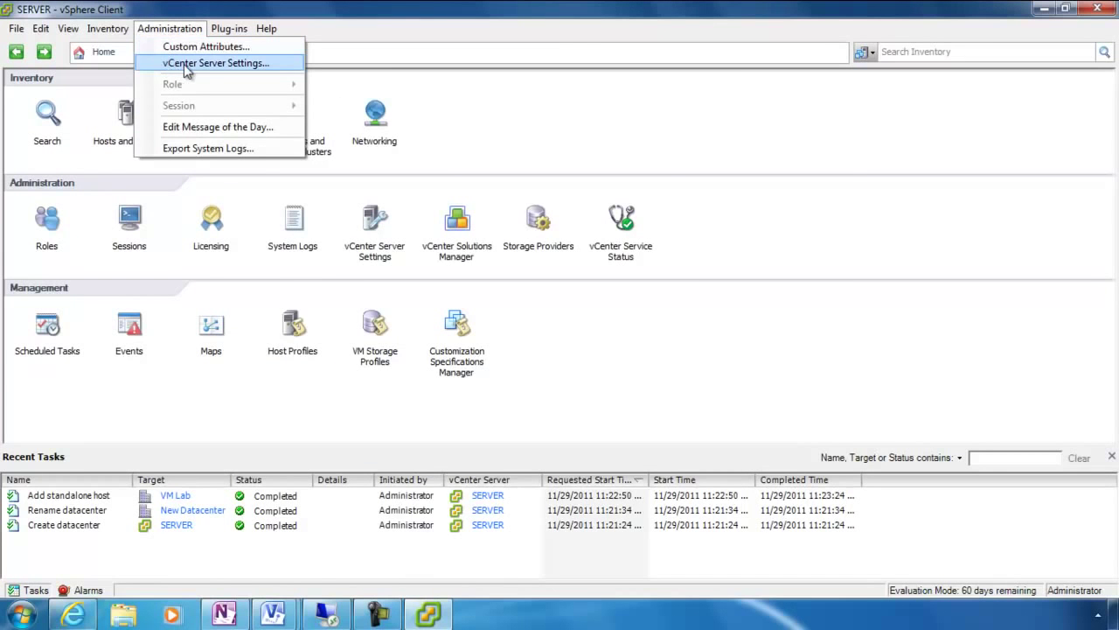
click(184, 64)
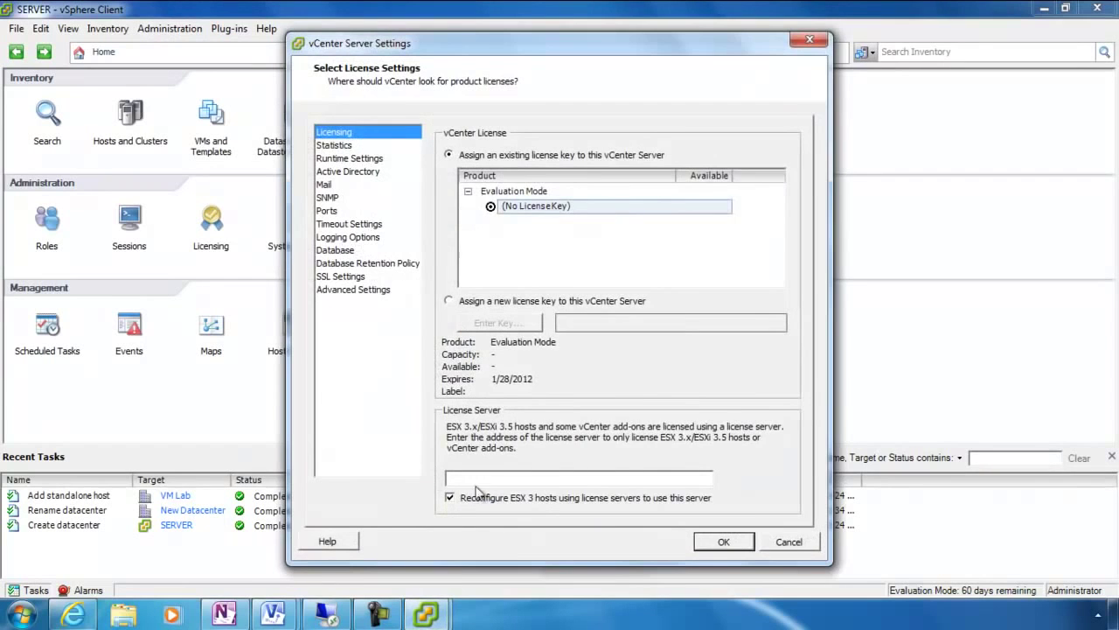
click(792, 533)
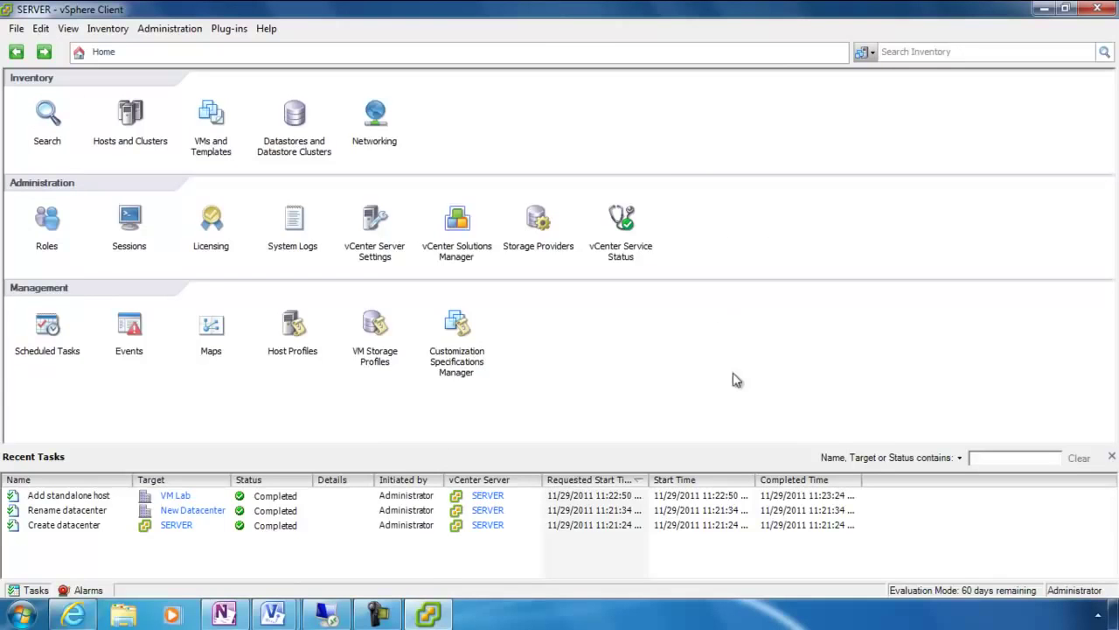
Step: Switch with Alt+Tab to the OneNote page Overview VMware Virtual Center
key(alt+Tab)
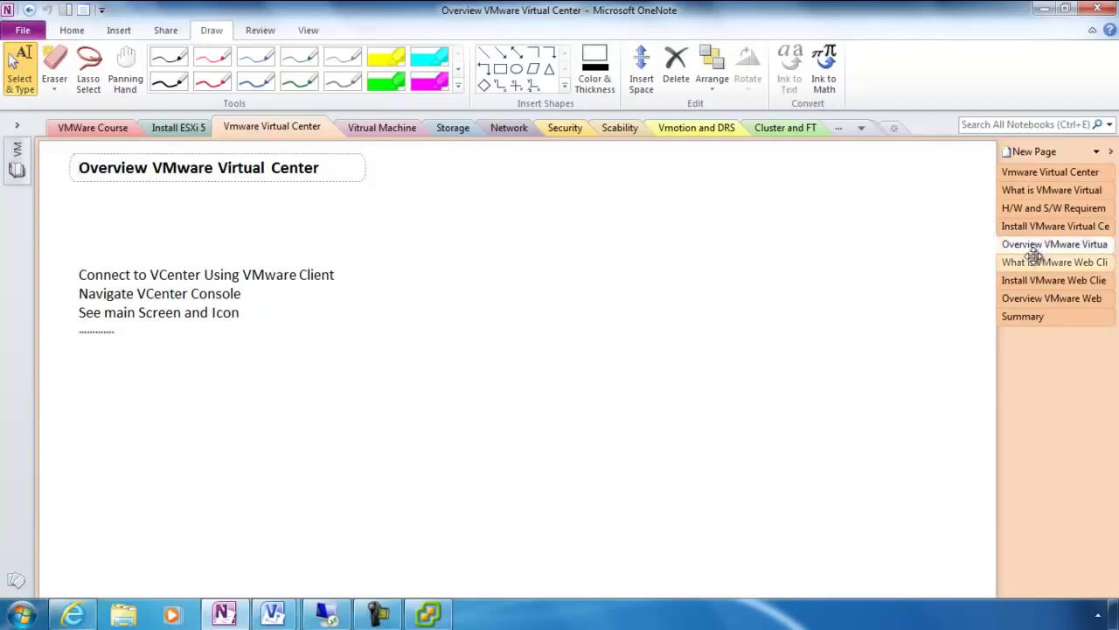
Step: Open the 'What is VMware Web Client?' page and deselect its note box
click(1037, 261)
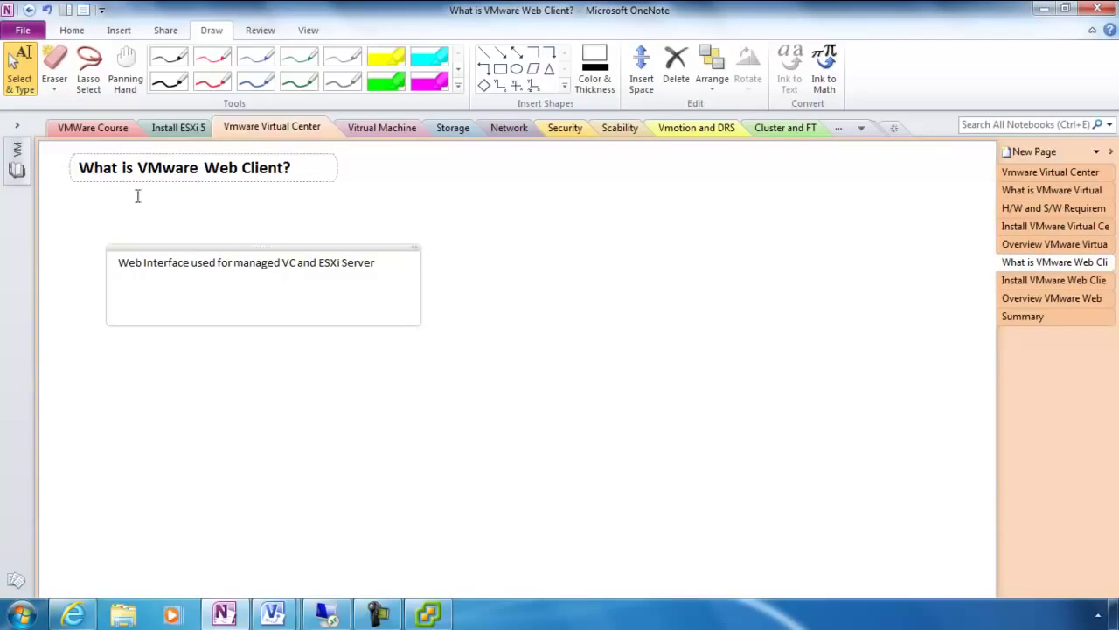
click(607, 304)
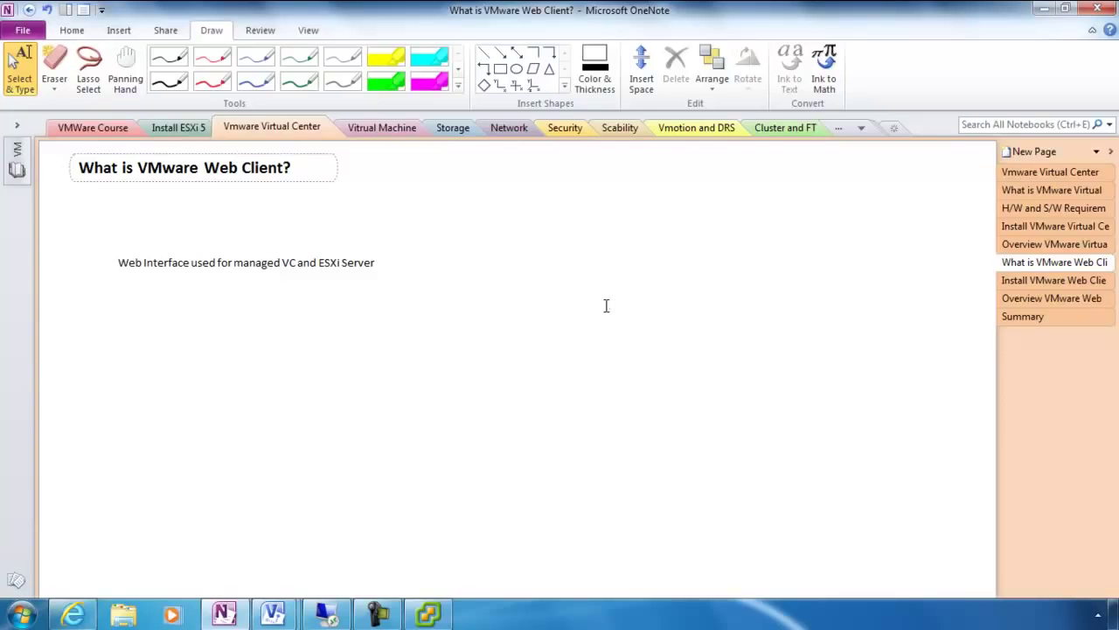
Step: View the Install VMware Web Client page, then bring up the remote session's ESXi 5 console
click(1051, 277)
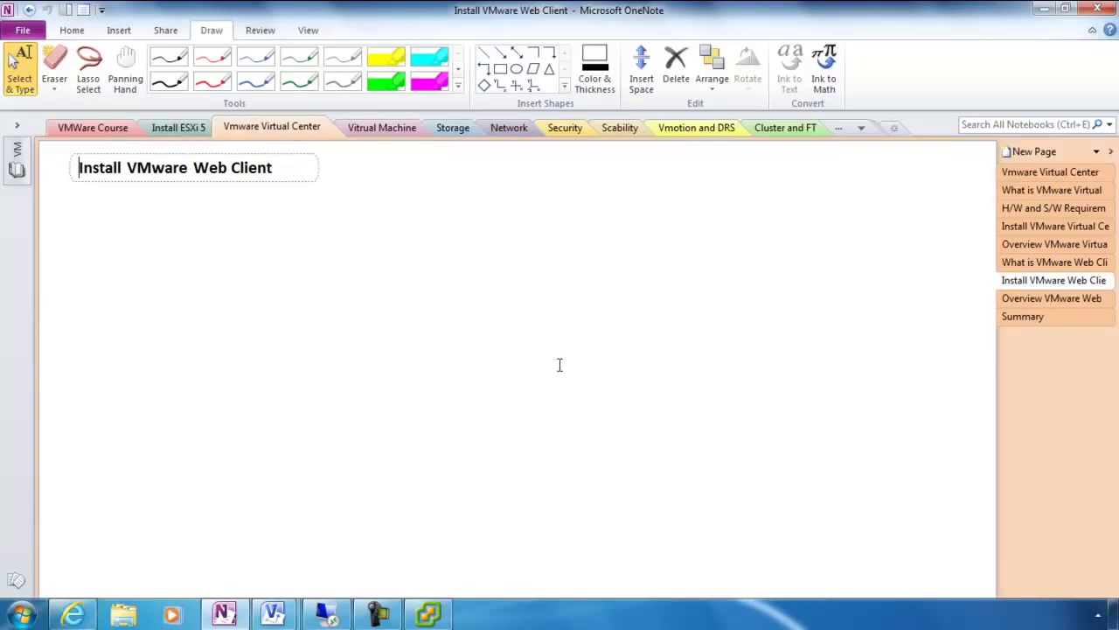
key(Return)
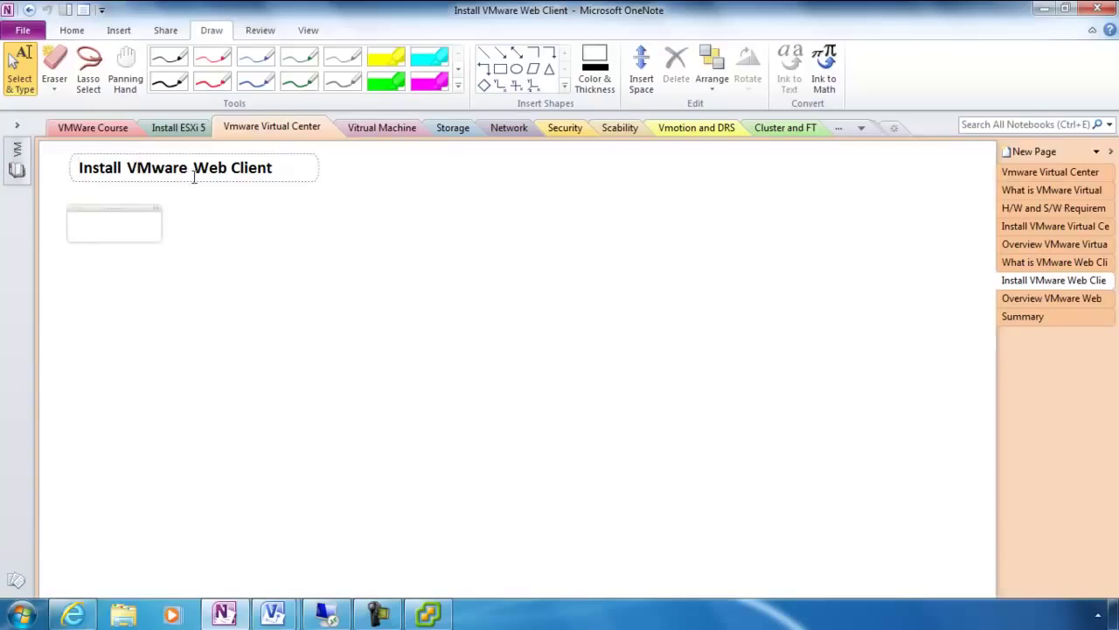
click(281, 177)
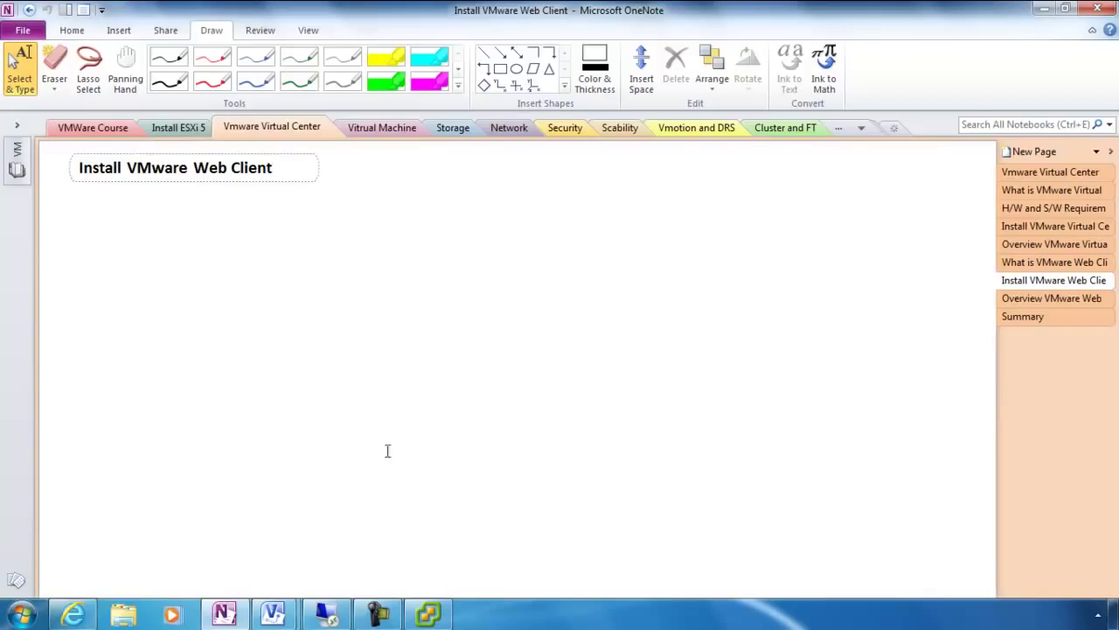
click(420, 623)
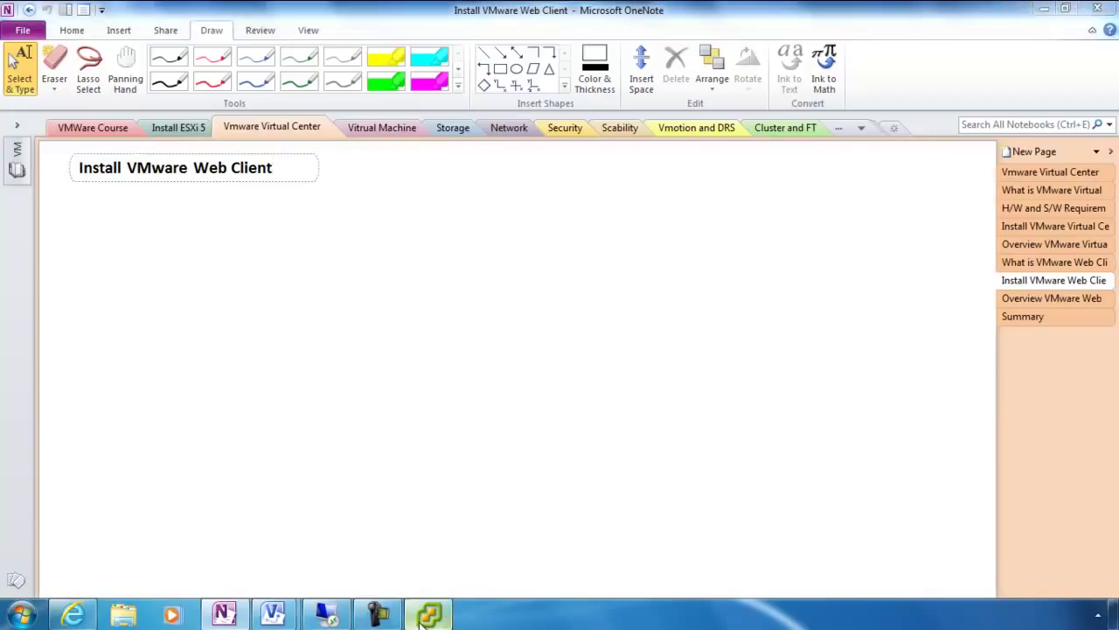
click(327, 614)
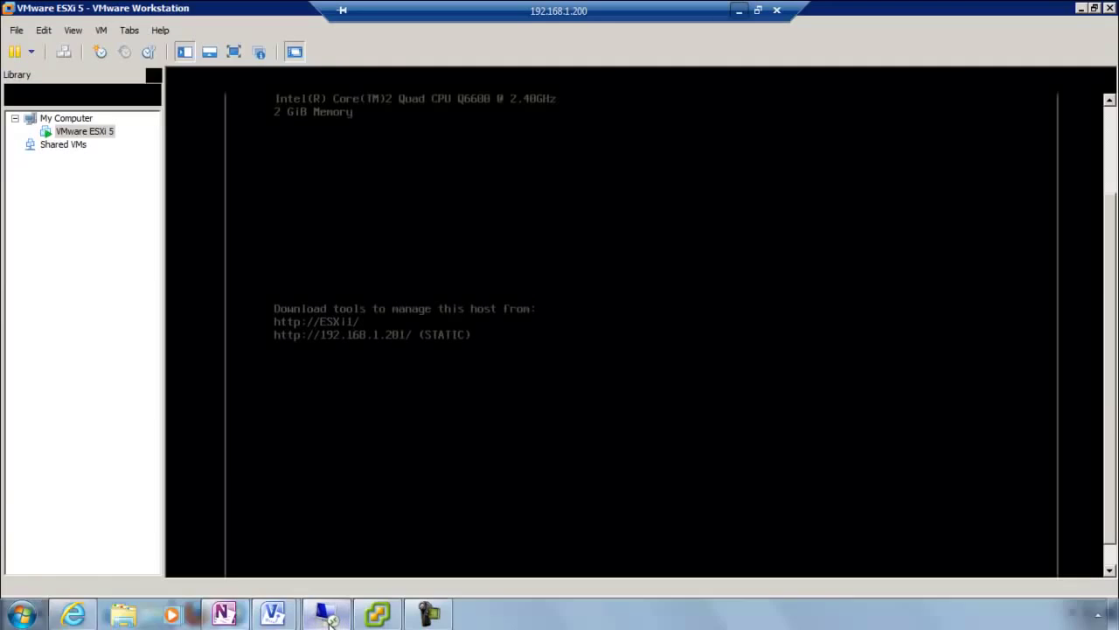
Step: Minimize VMware Workstation and run autorun.exe from the Lab\VC folder to start the vCenter Installer
click(1083, 9)
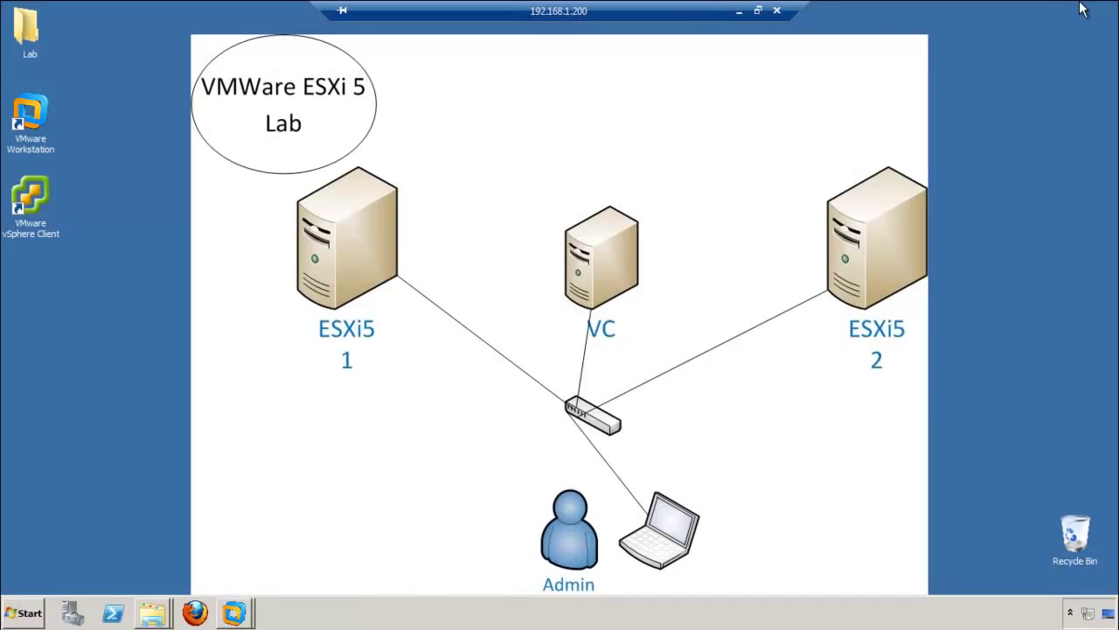
double_click(22, 39)
double_click(289, 166)
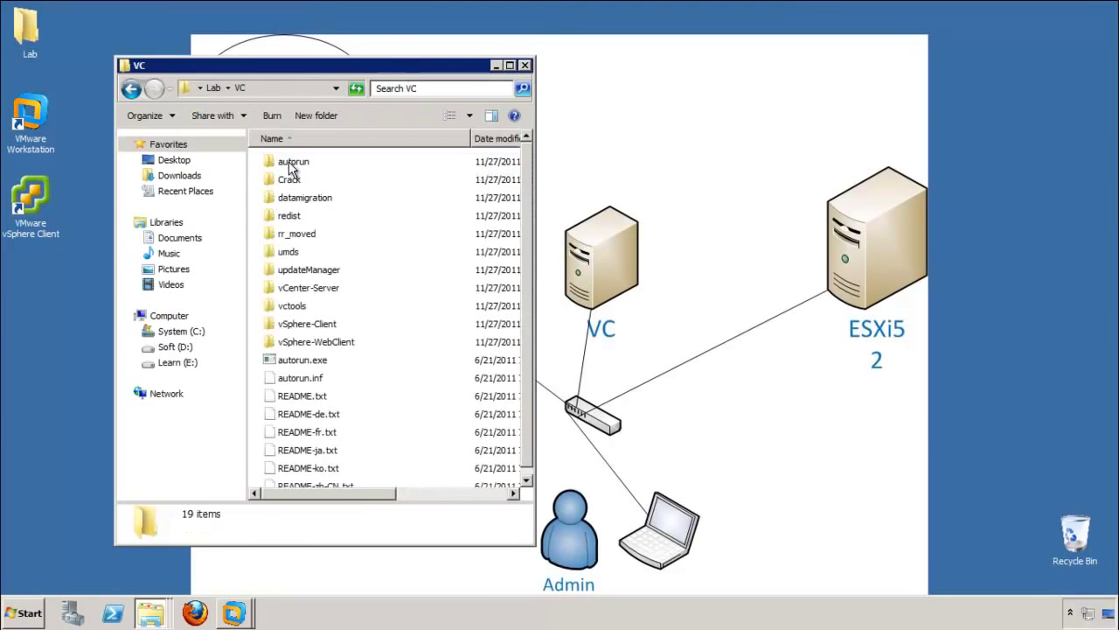
click(306, 366)
double_click(306, 362)
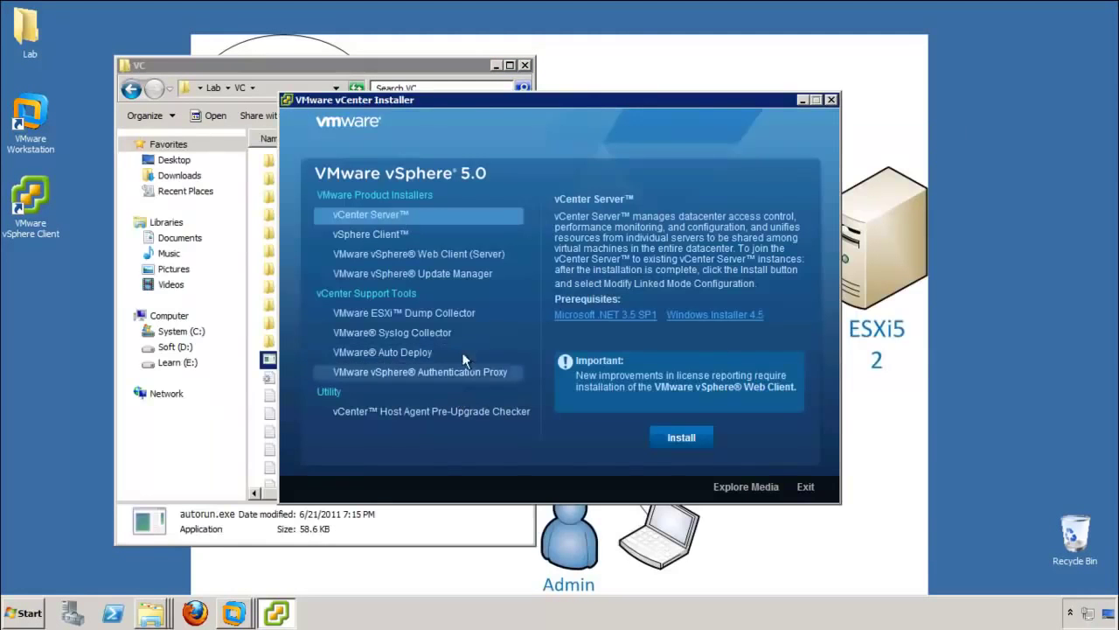
Step: Choose VMware vSphere Web Client (Server) and start its install in English (United States)
click(451, 259)
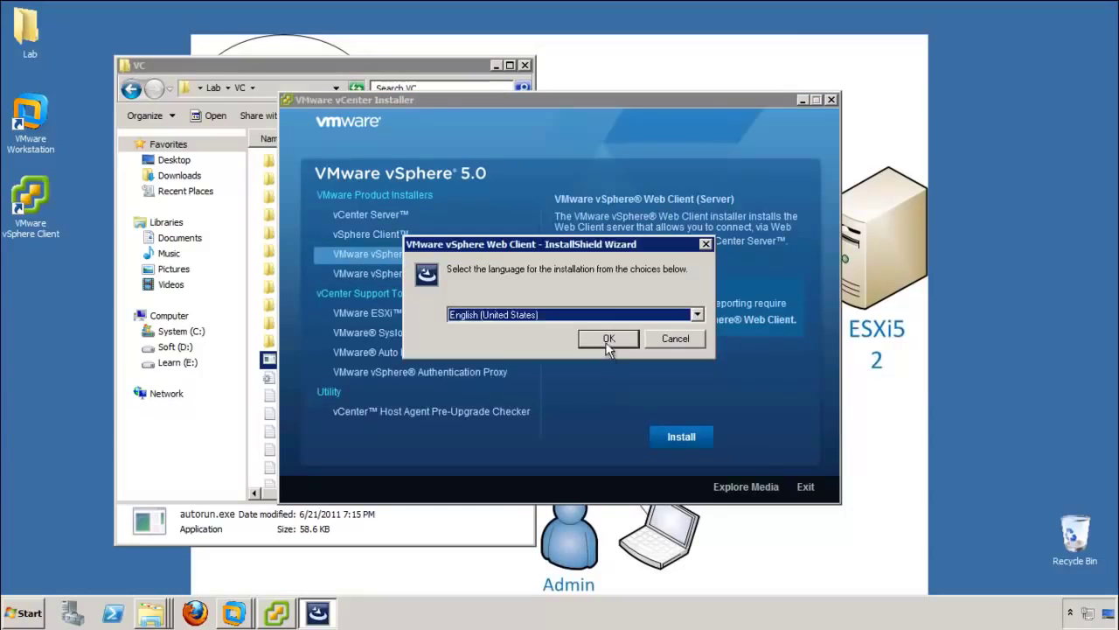
click(606, 341)
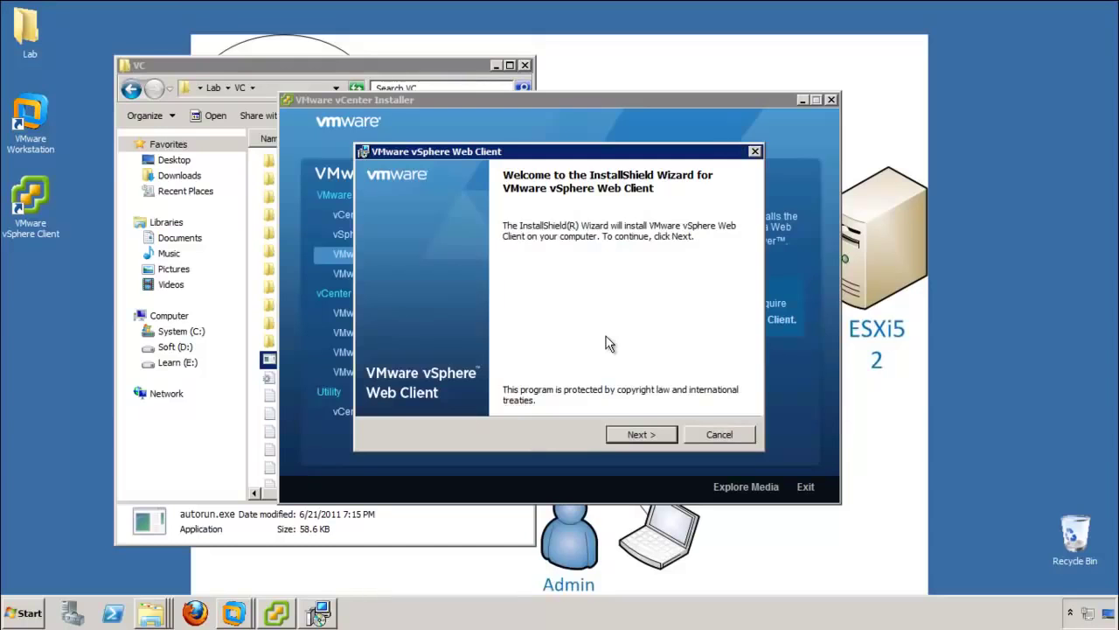
Step: Accept the patent and licence agreements and enter organization VM
click(614, 437)
click(614, 437)
click(496, 378)
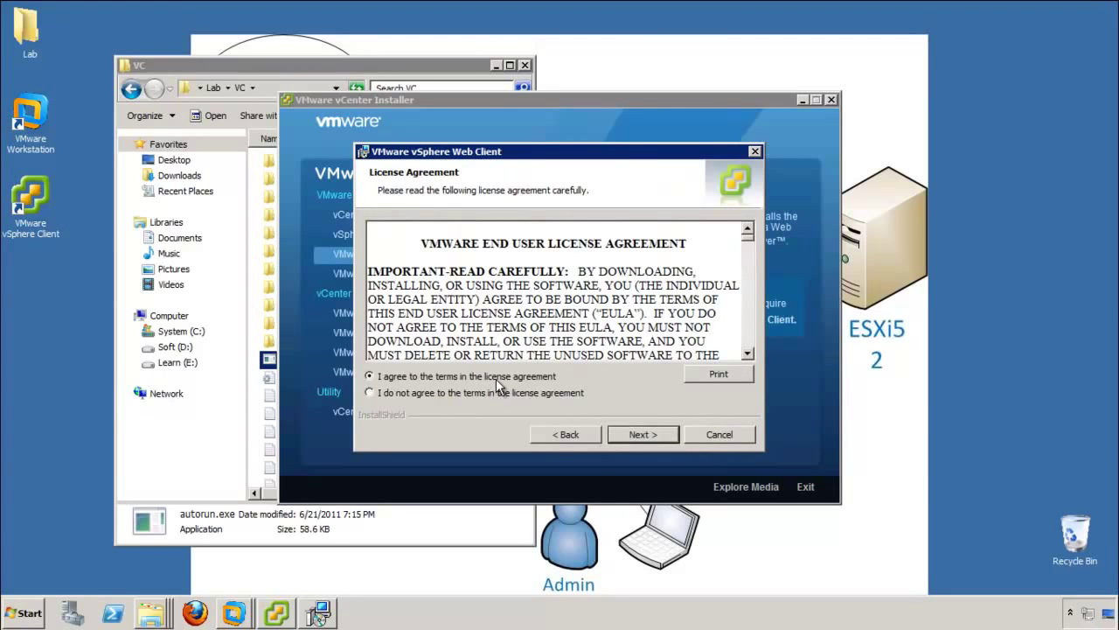
click(642, 433)
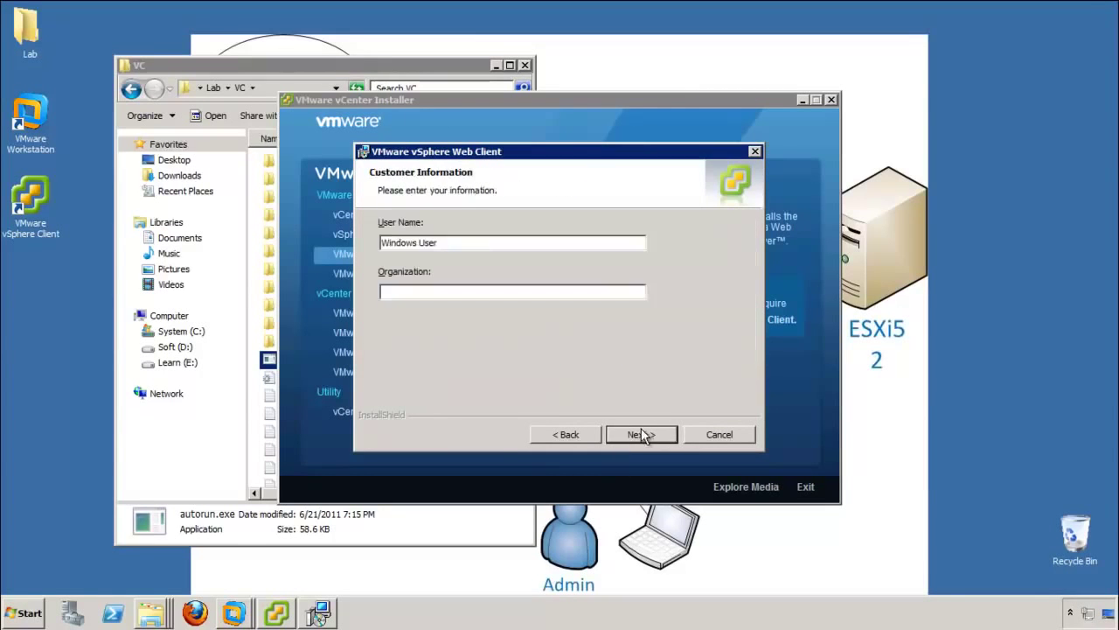
click(469, 293)
text(VM)
key(Return)
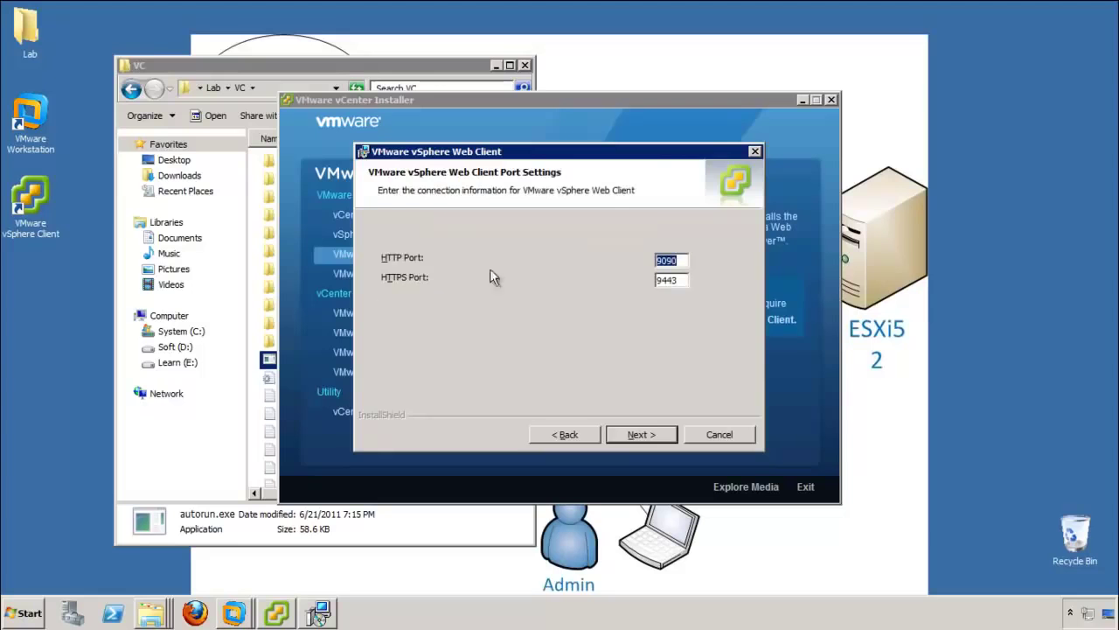
Step: Keep HTTP port 9090, HTTPS port 9443 and the default folder, and start installation
click(677, 281)
double_click(666, 281)
click(676, 261)
double_click(654, 261)
click(641, 434)
click(641, 435)
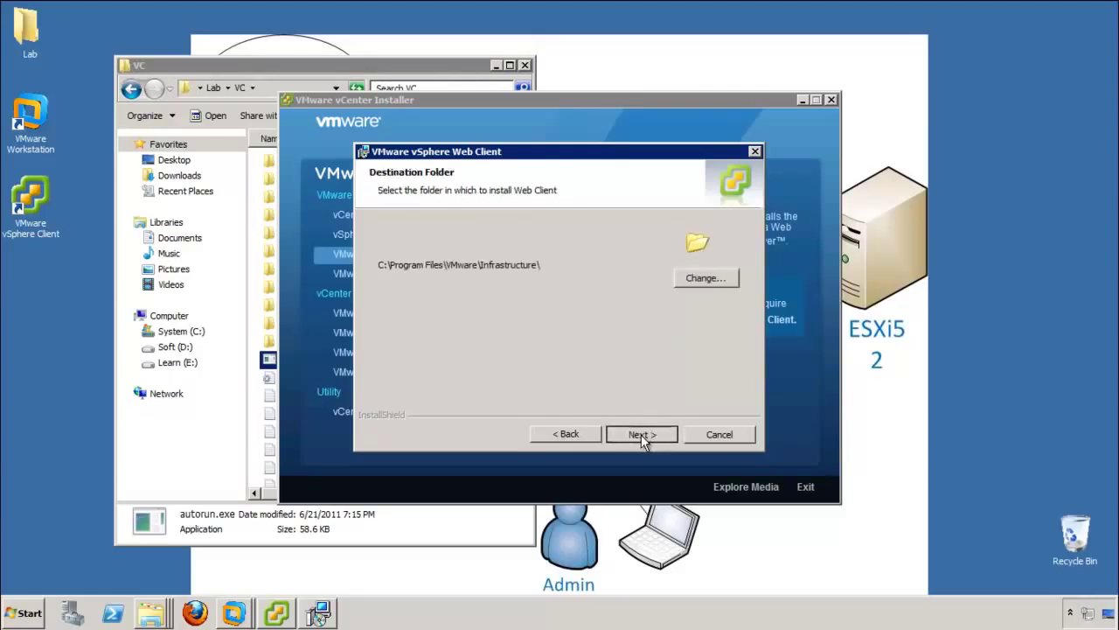
click(641, 434)
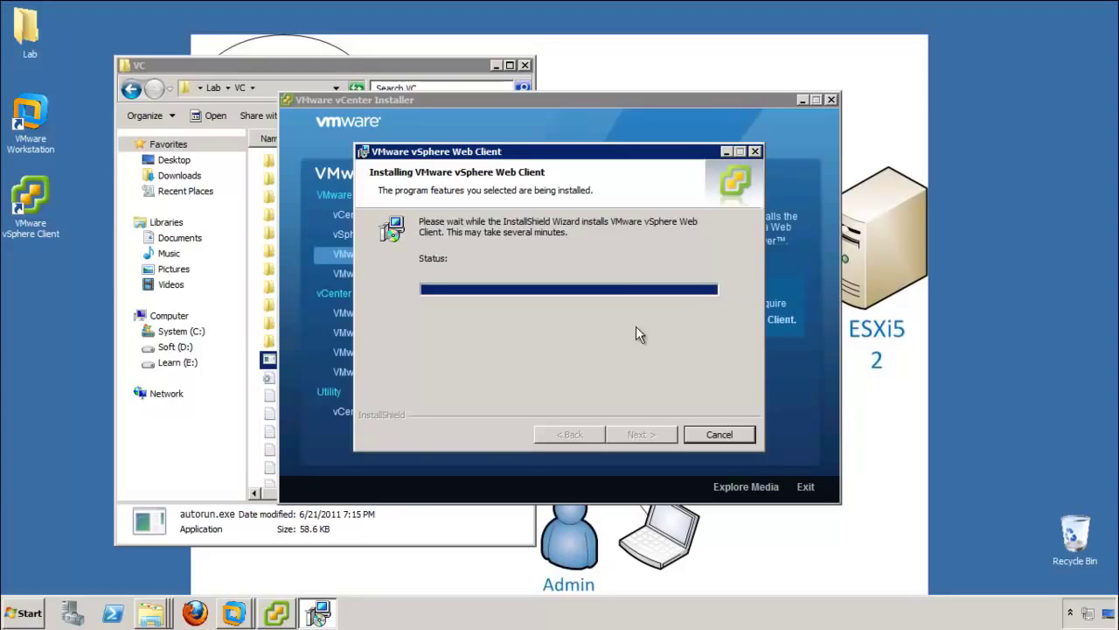
Step: Exit the vCenter Installer, close the VC folder, move the progress window up, and finish the wizard
click(805, 487)
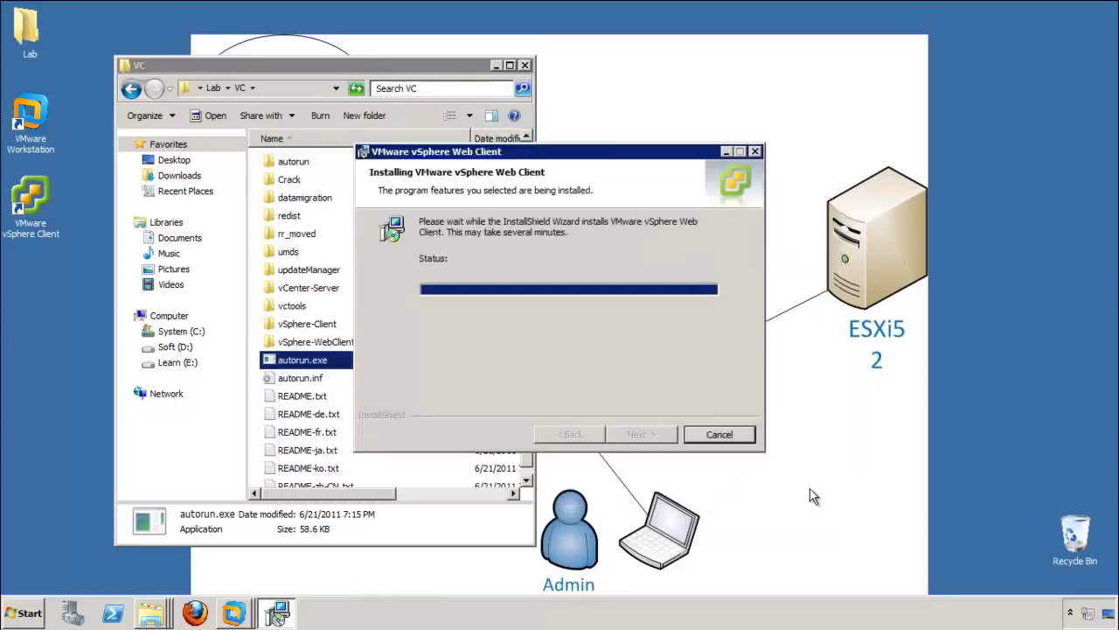
click(523, 66)
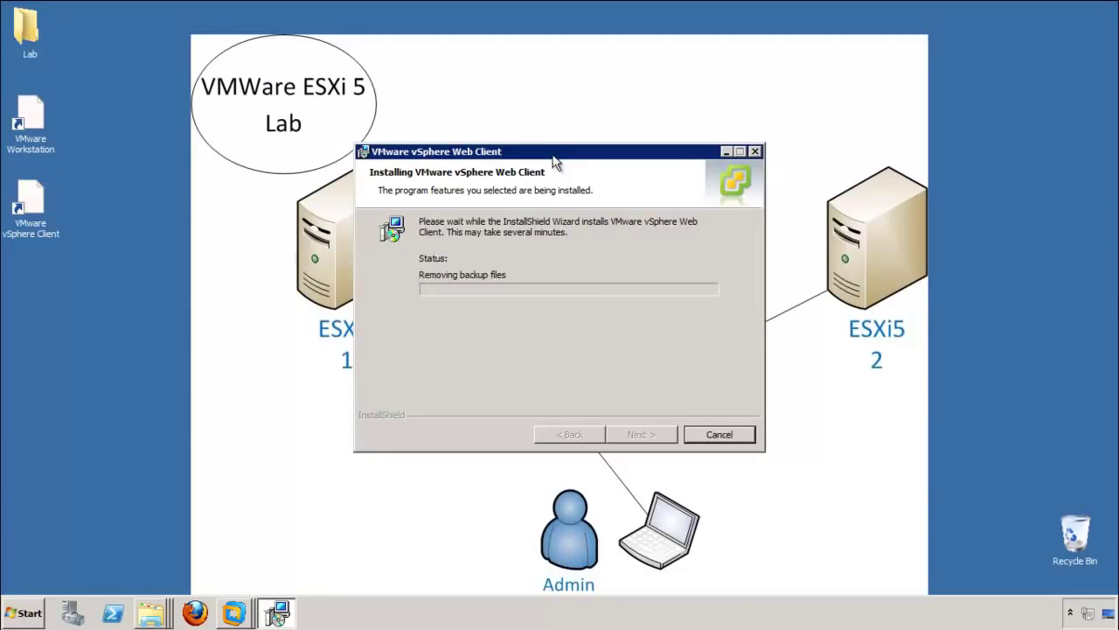
drag(591, 382, 592, 381)
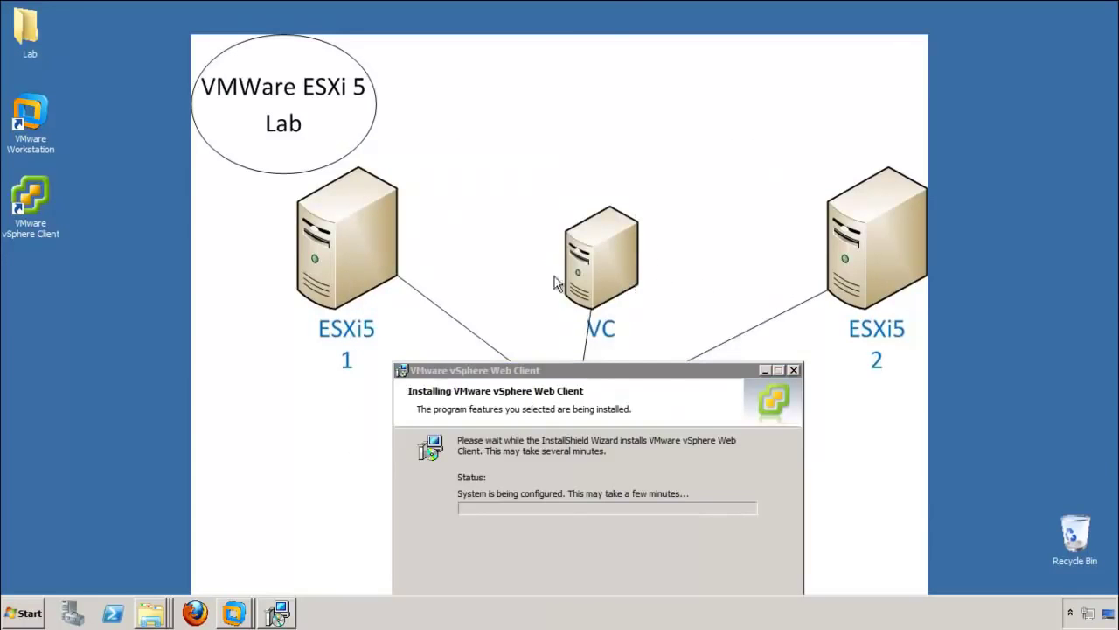
drag(610, 370, 577, 127)
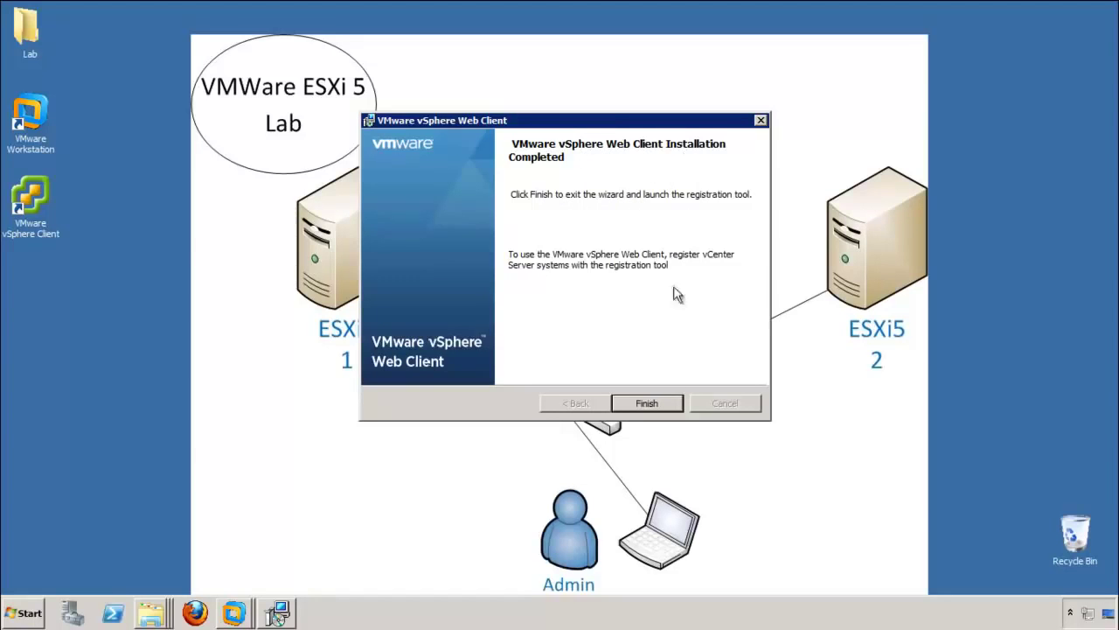
click(654, 402)
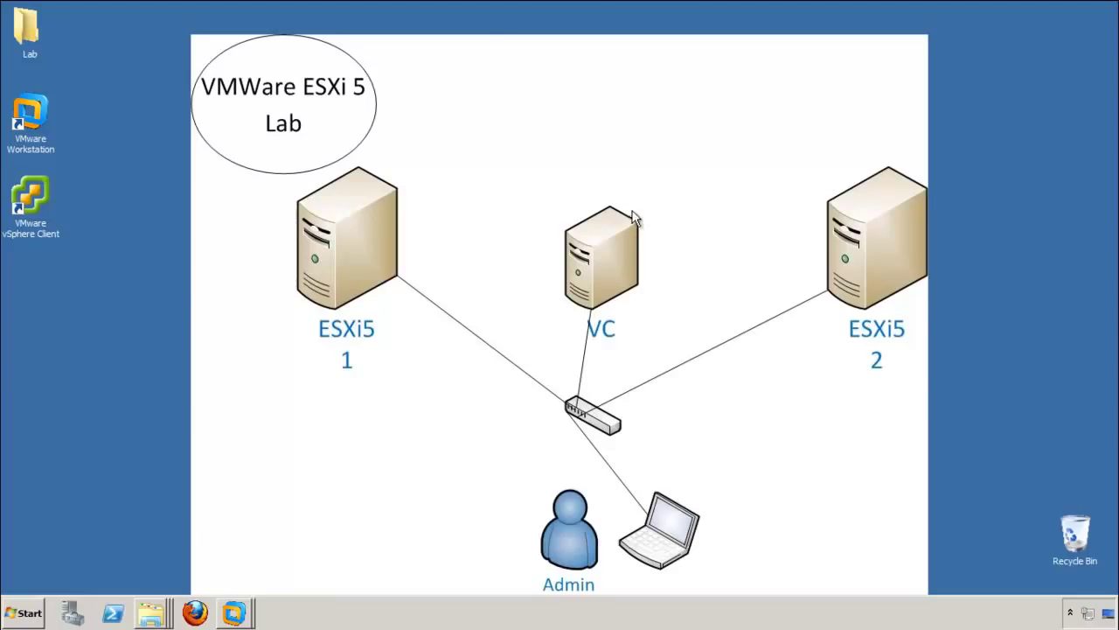
Step: Highlight the no-registered-vCenter warning and open the Register vCenter Server form
drag(630, 209, 597, 319)
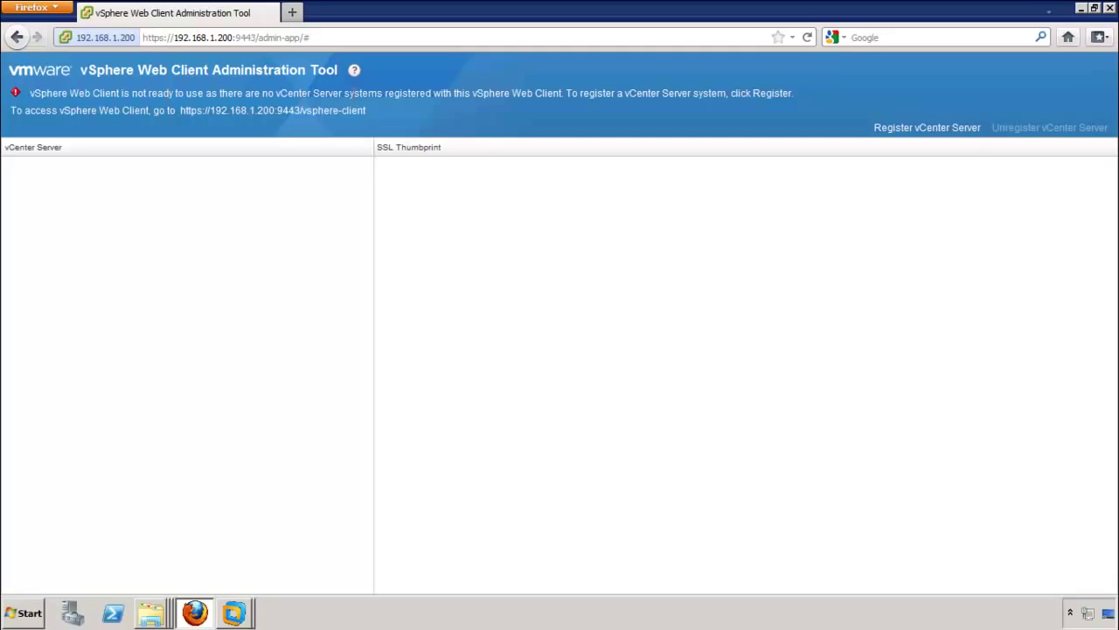
drag(275, 92, 189, 93)
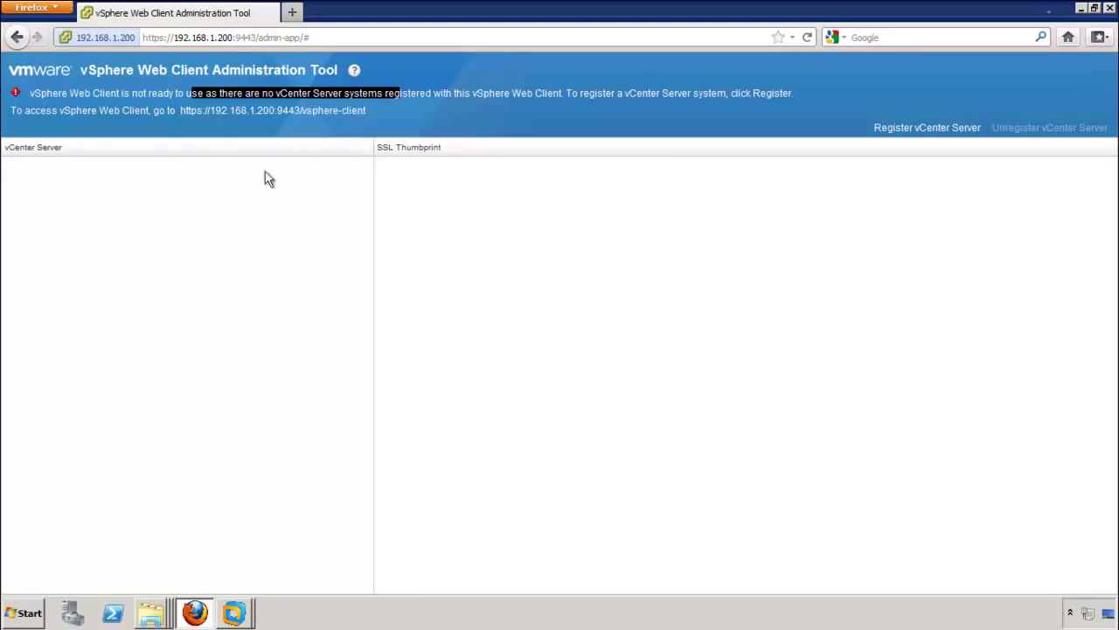
click(973, 245)
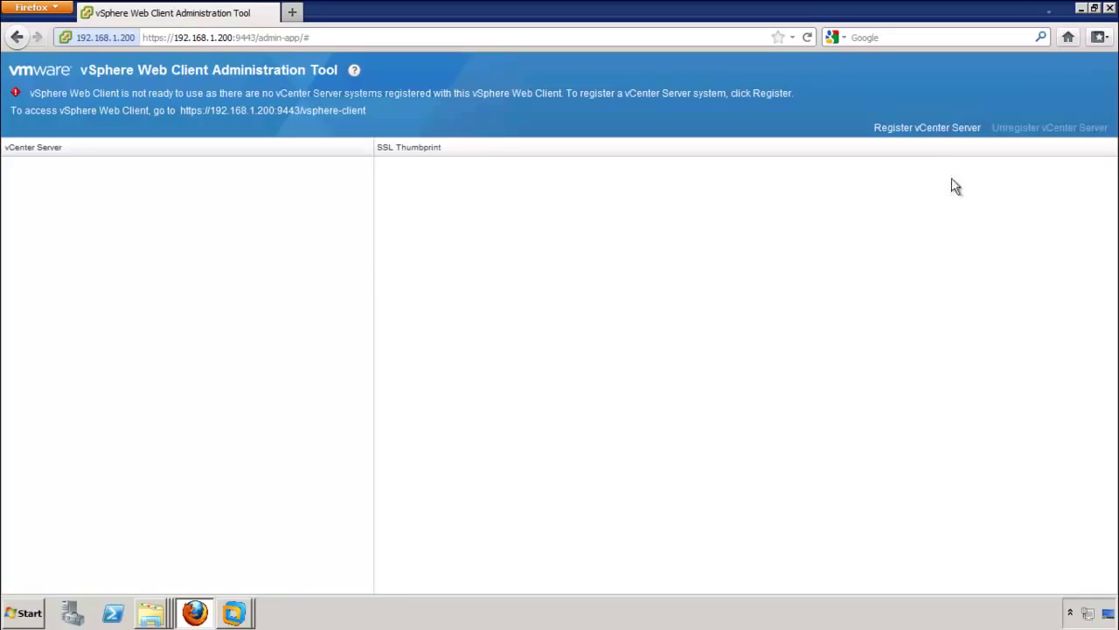
click(934, 129)
Step: Enter vCenter address 192.168.1.200:444, the administrator user name and its password
click(607, 227)
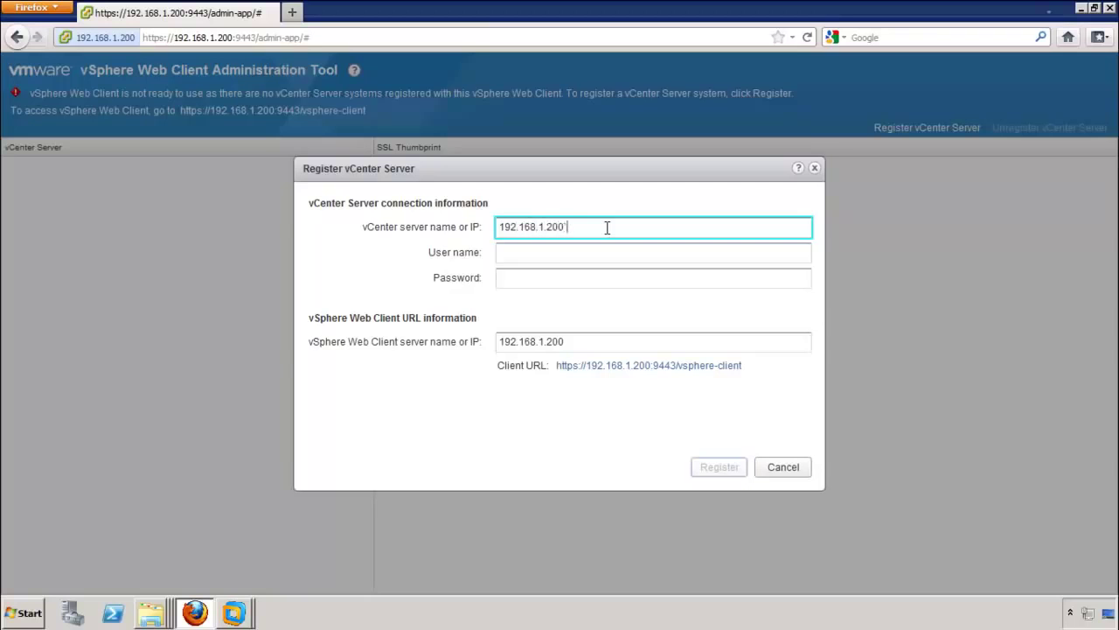
key(Tab)
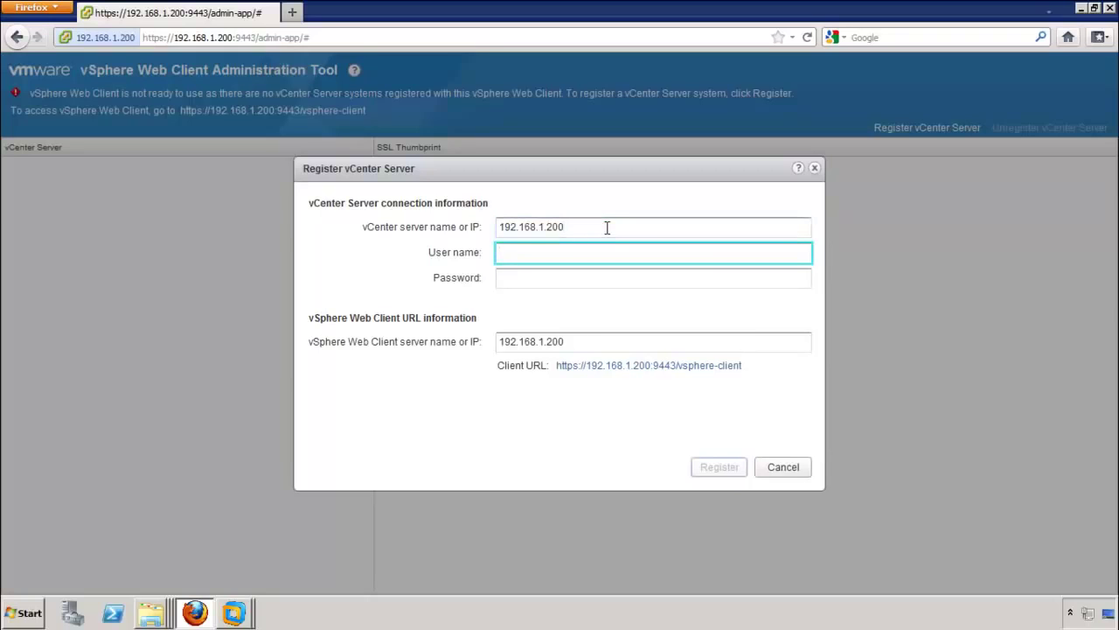
click(608, 225)
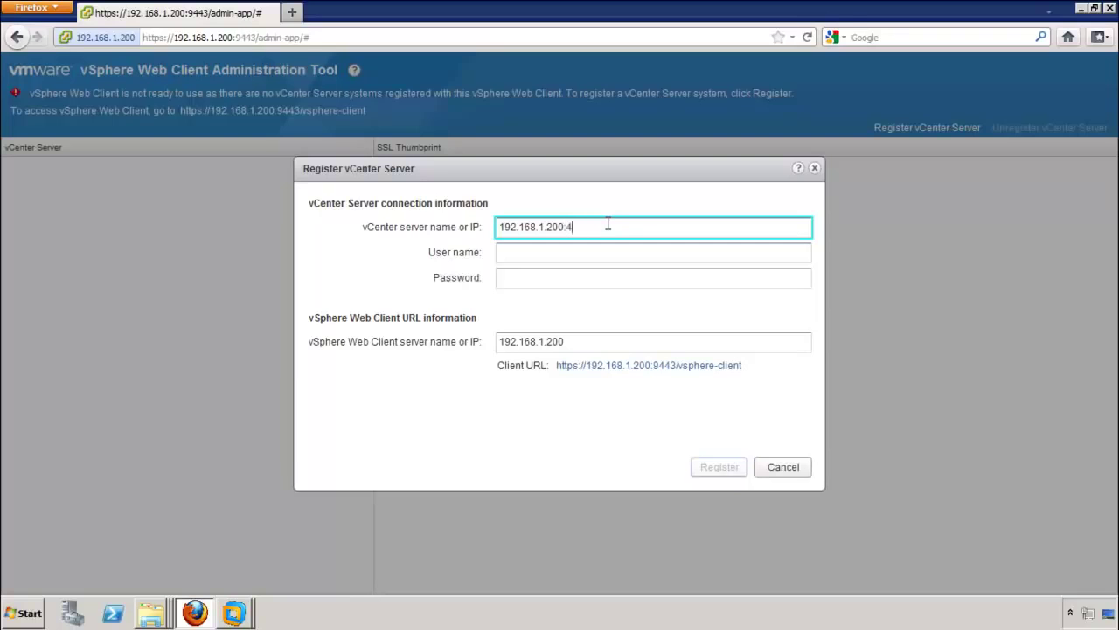
key(Tab)
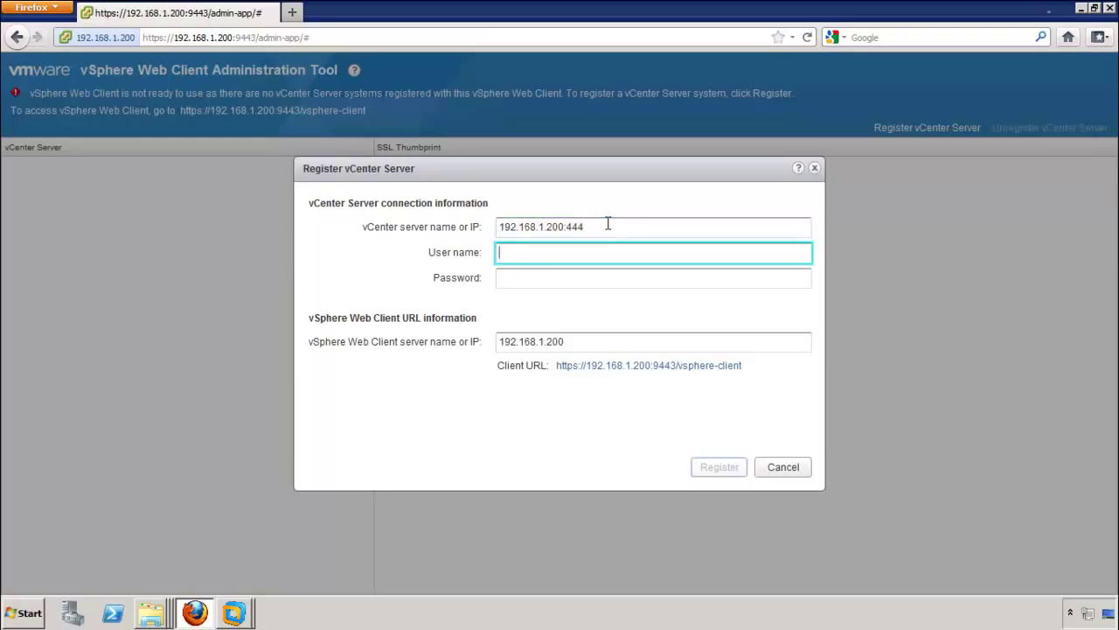
text(administrator)
key(Tab)
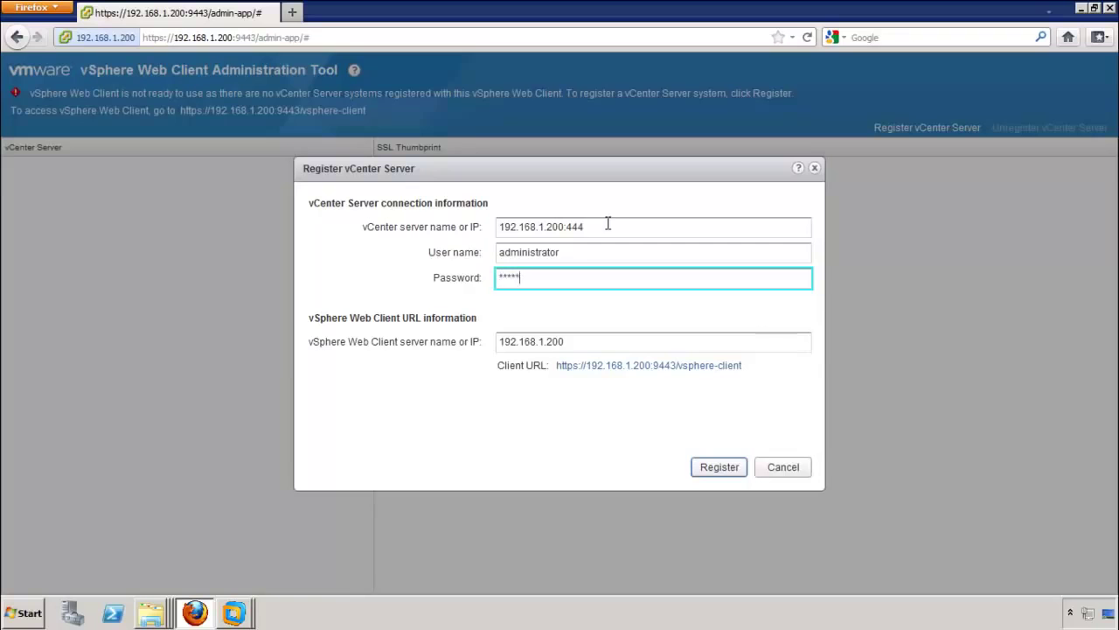
key(Tab)
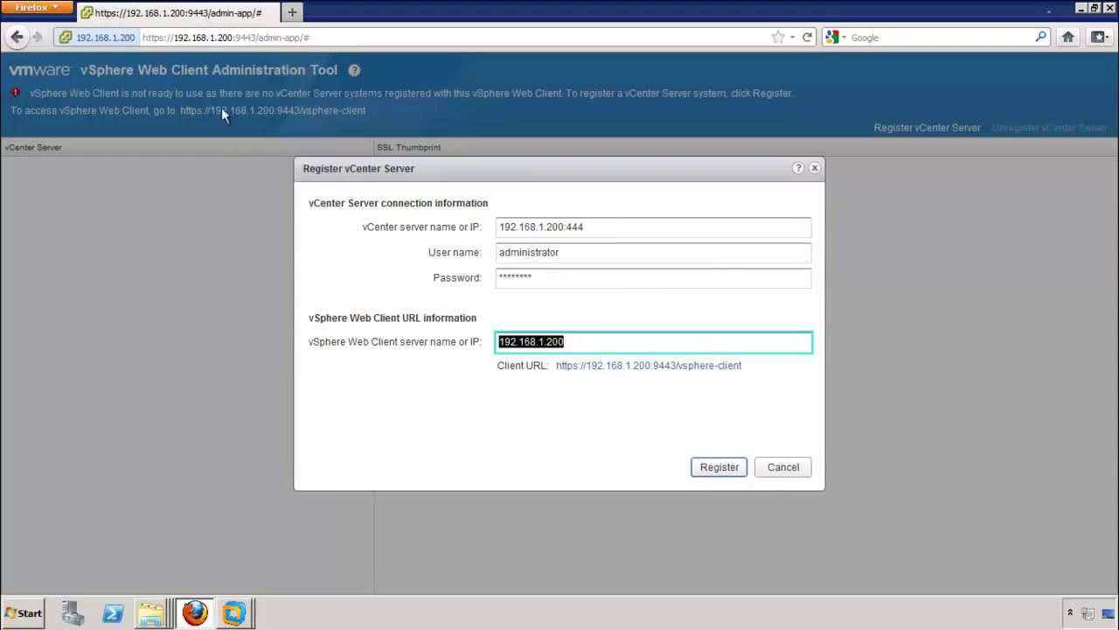
Step: Register the server, permanently trusting its certificate, then select 192.168.1.200:444 in the list
click(715, 466)
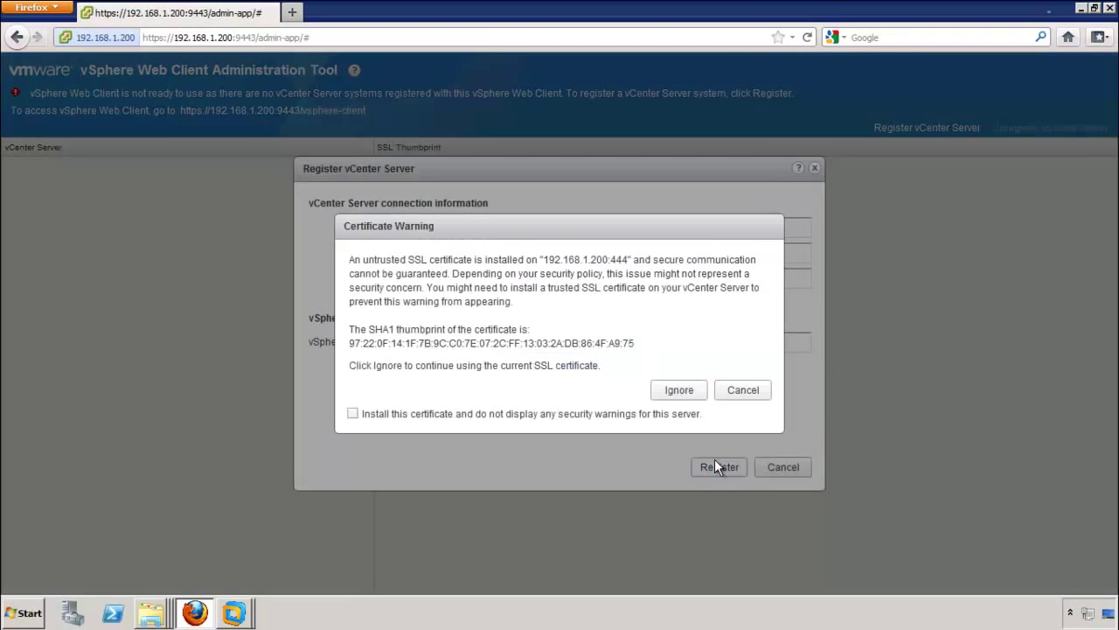
click(611, 415)
click(681, 389)
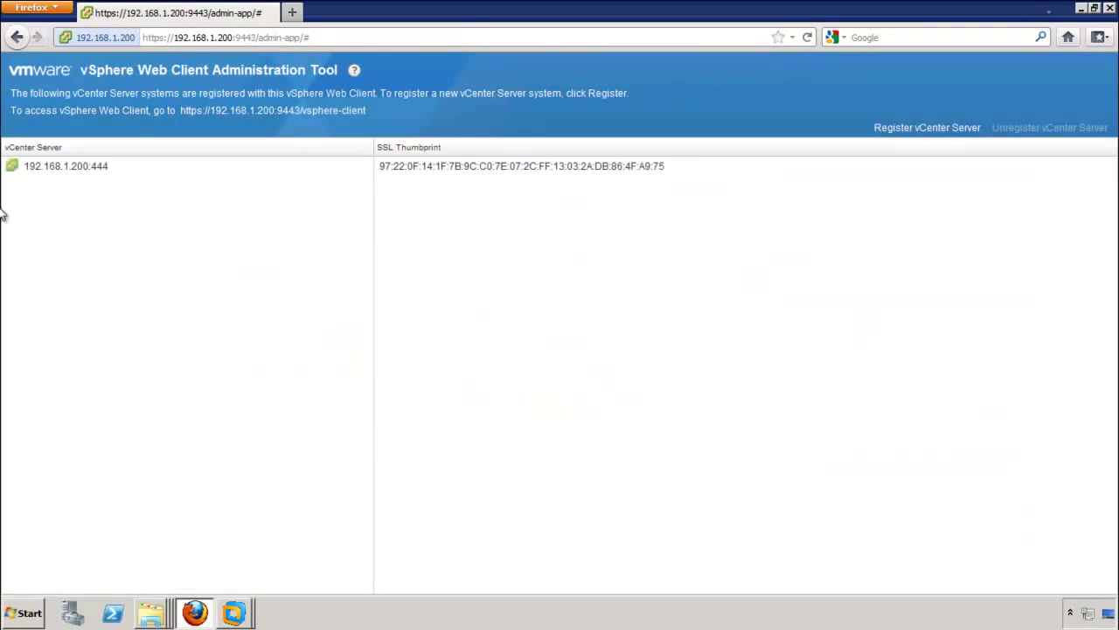
click(41, 167)
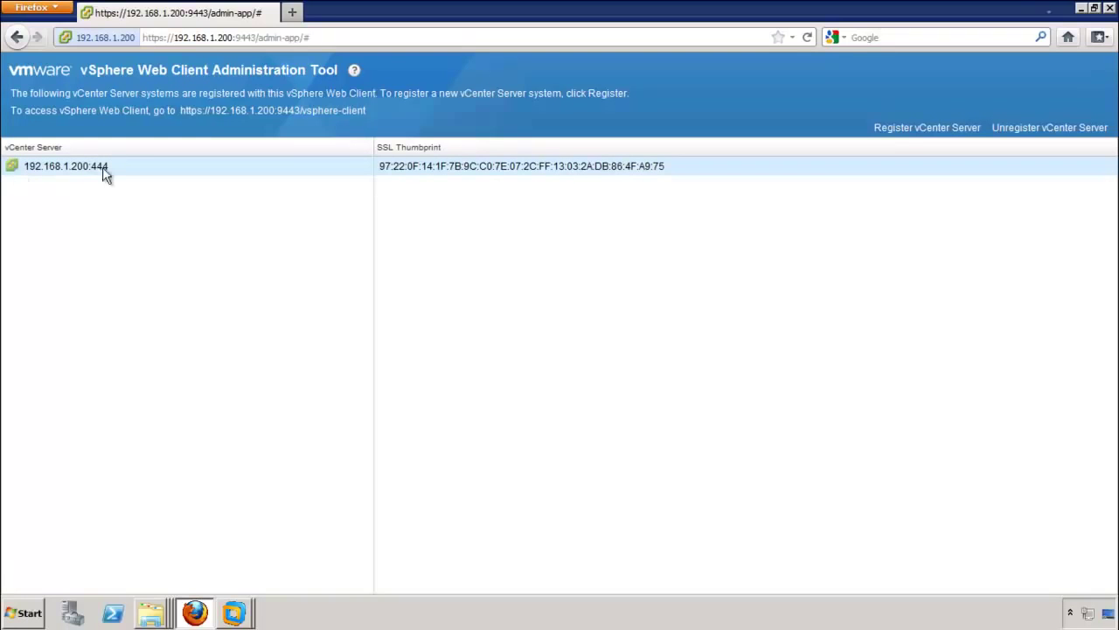
click(340, 173)
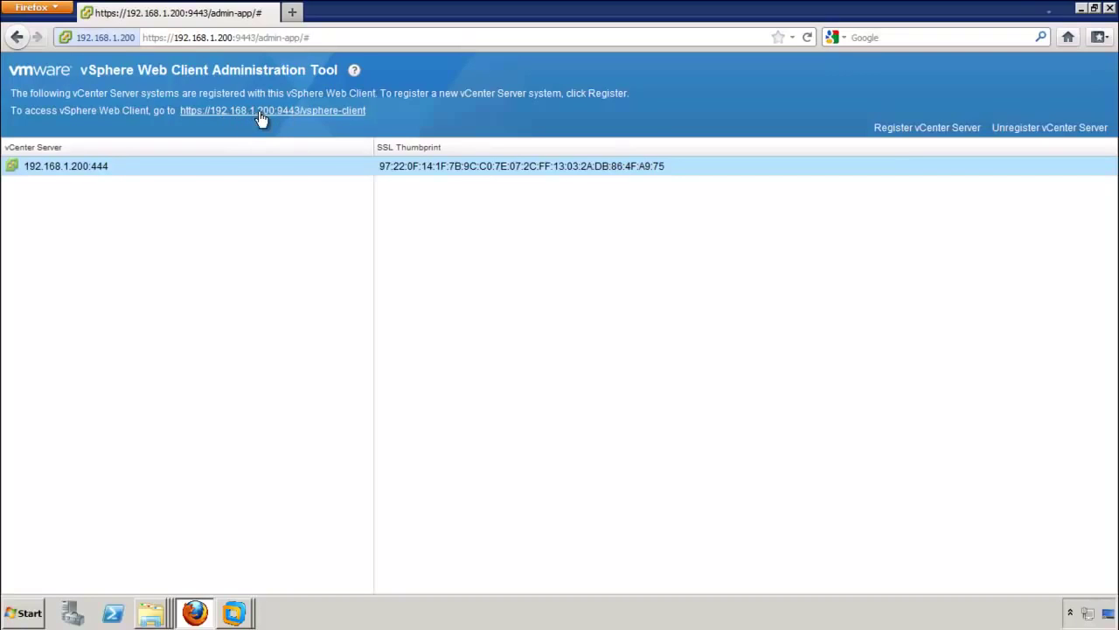
Step: Log in to the vSphere Web Client at 192.168.1.200:444 as administrator with the account password
click(349, 113)
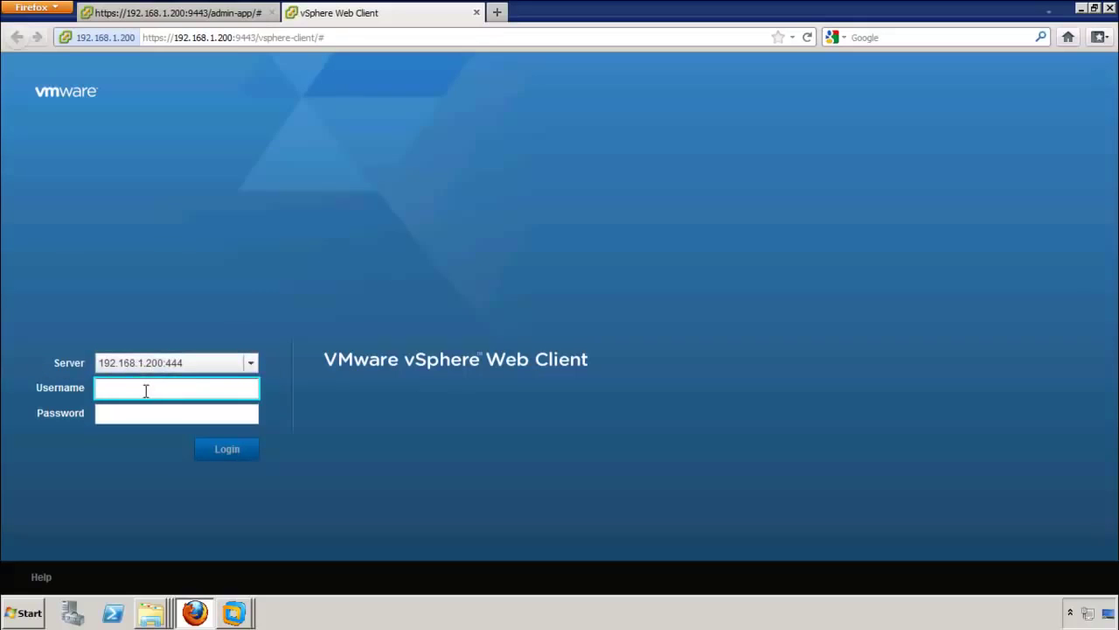
text(administrator)
key(Tab)
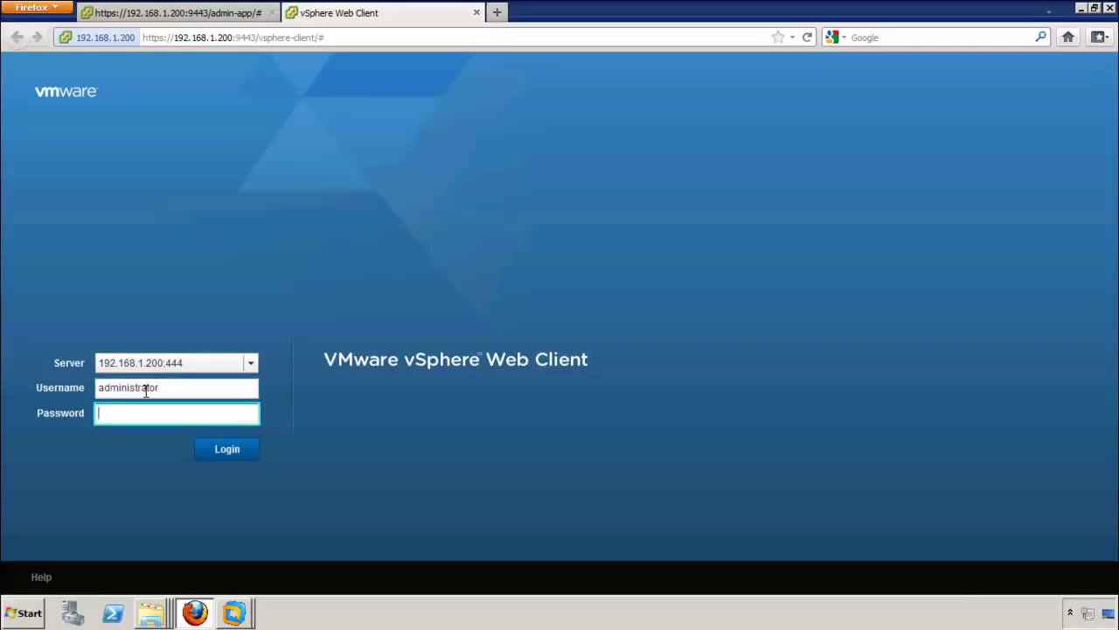
text(********)
key(Return)
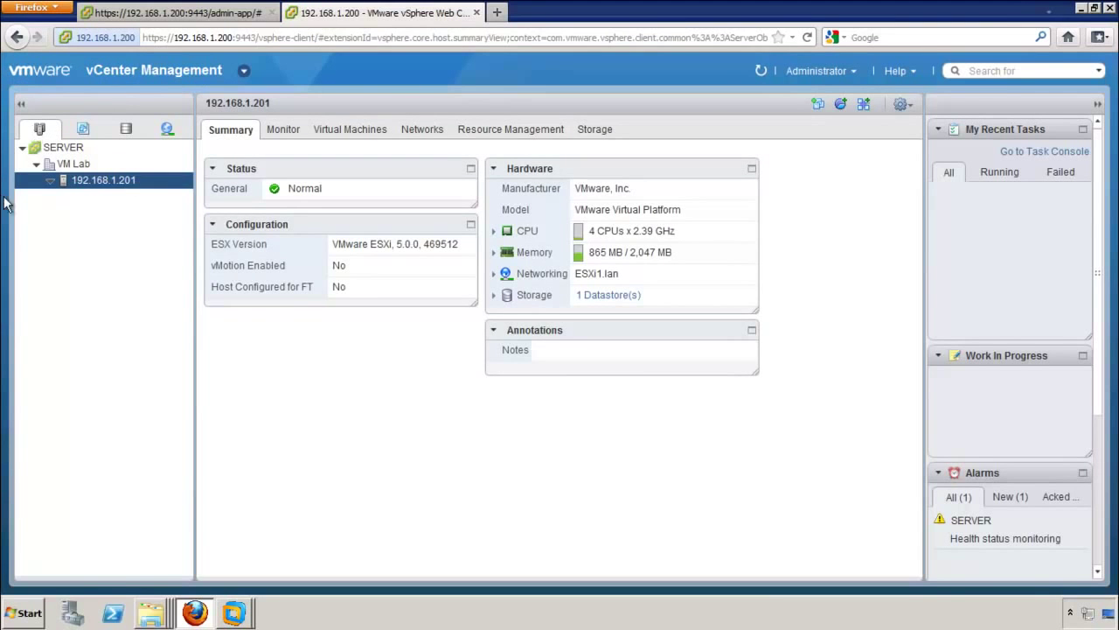
click(42, 166)
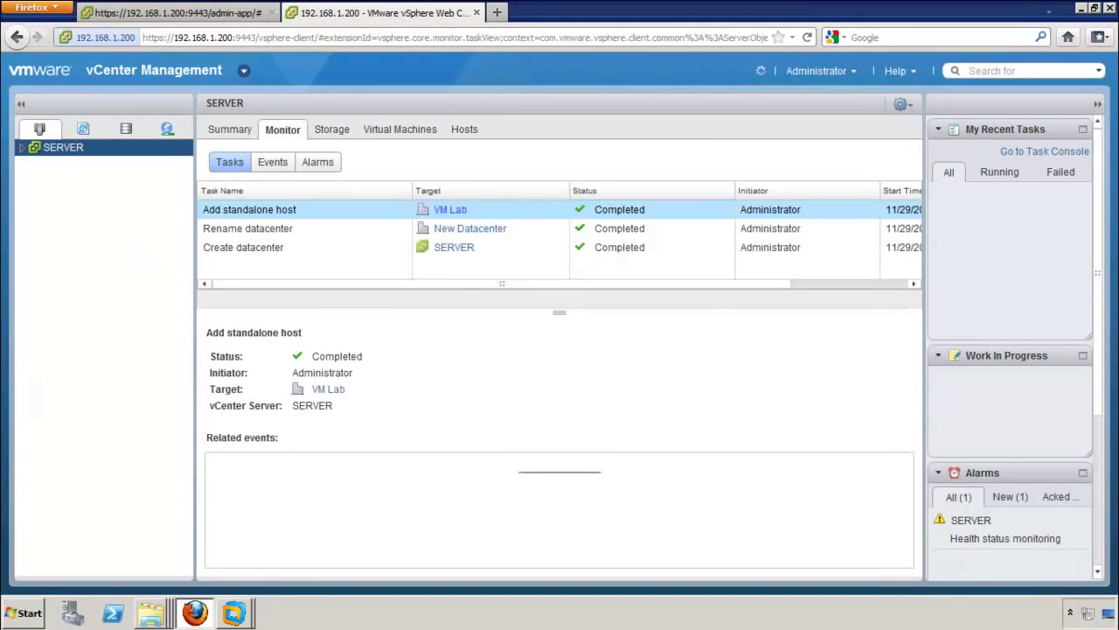
click(234, 138)
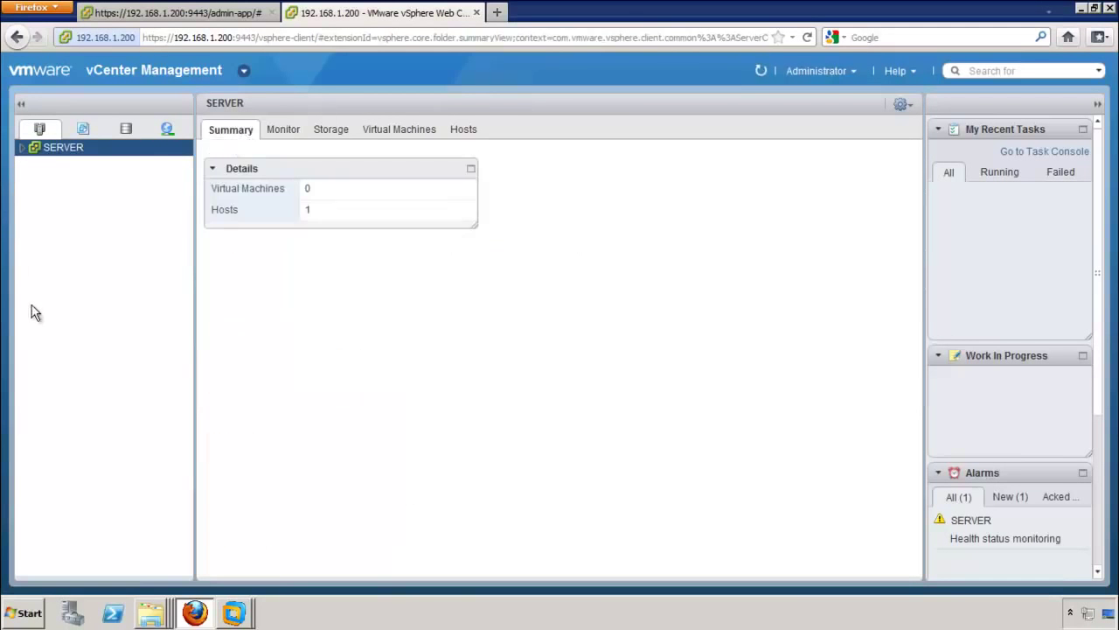
click(22, 147)
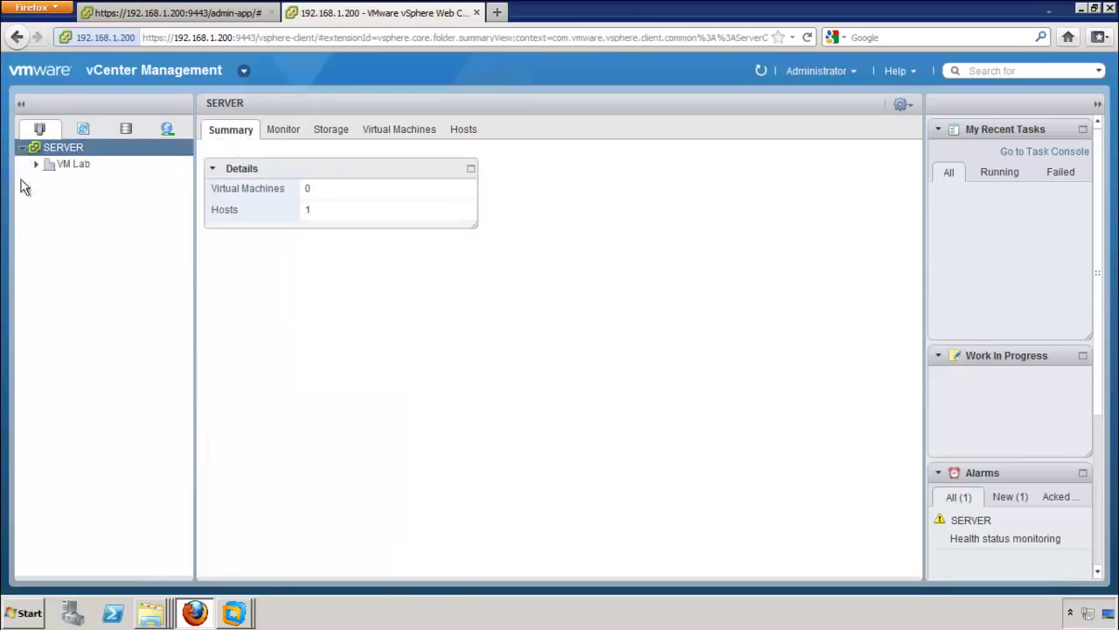
click(70, 165)
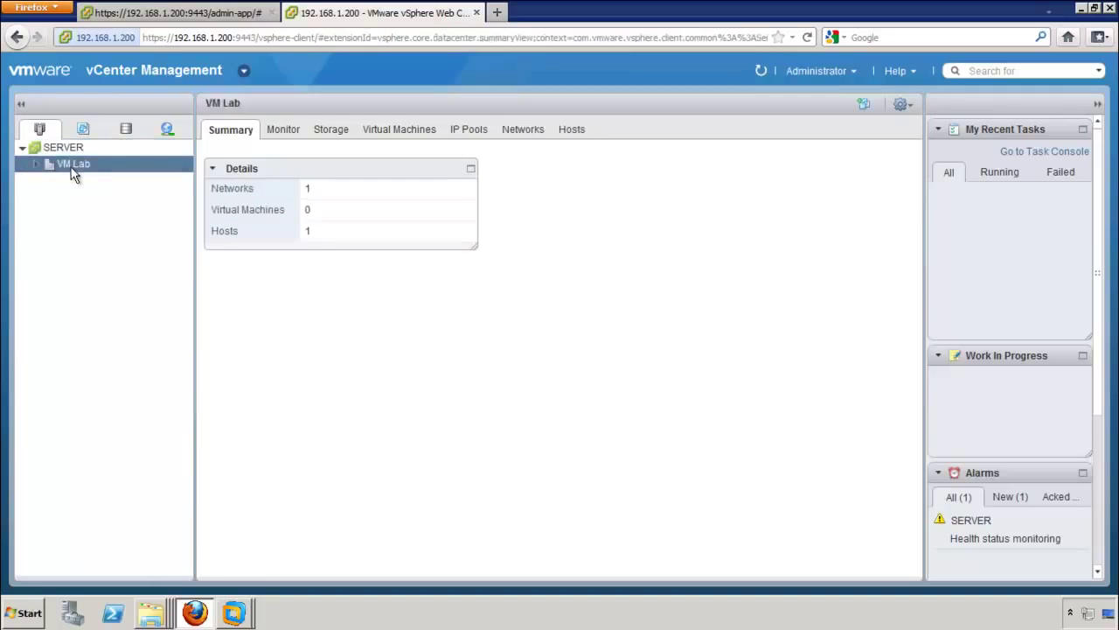
click(36, 165)
click(62, 182)
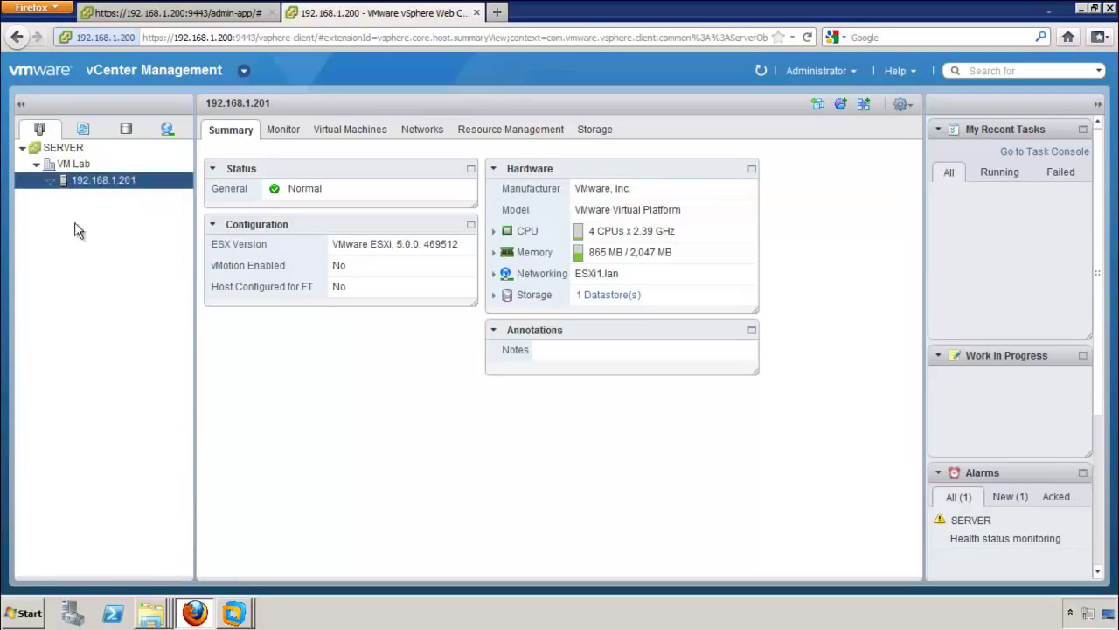
click(83, 128)
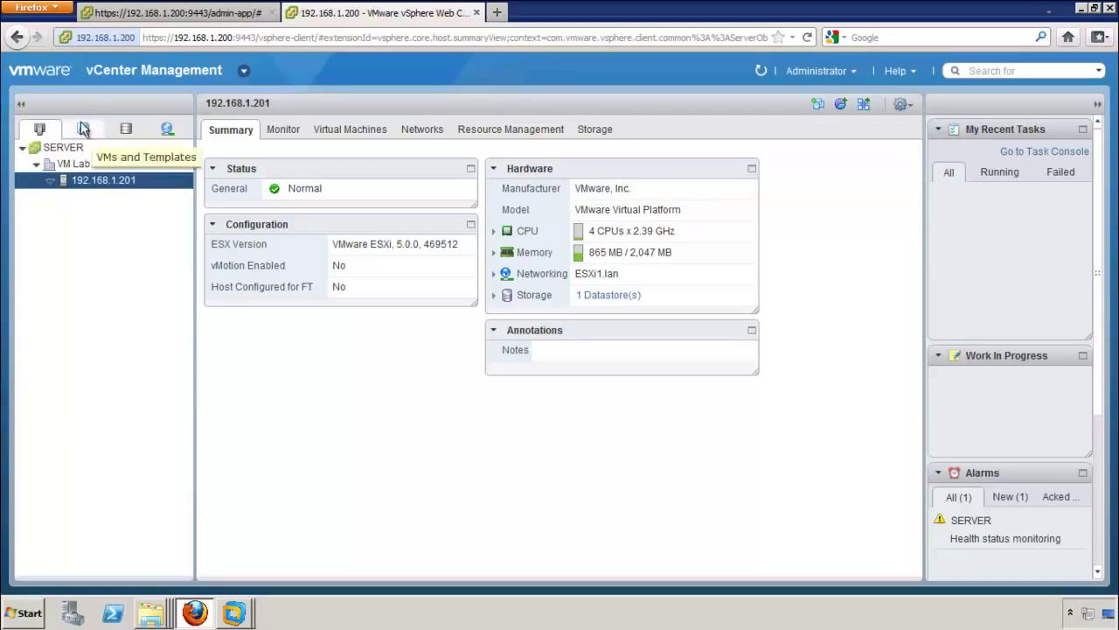
click(126, 129)
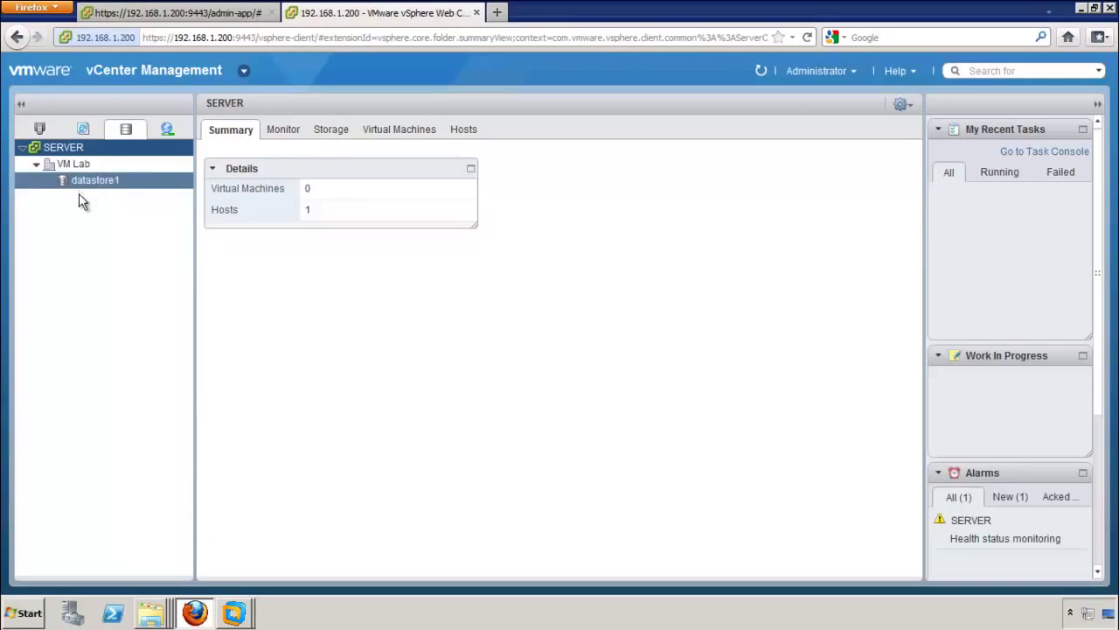
click(167, 129)
click(22, 148)
click(75, 165)
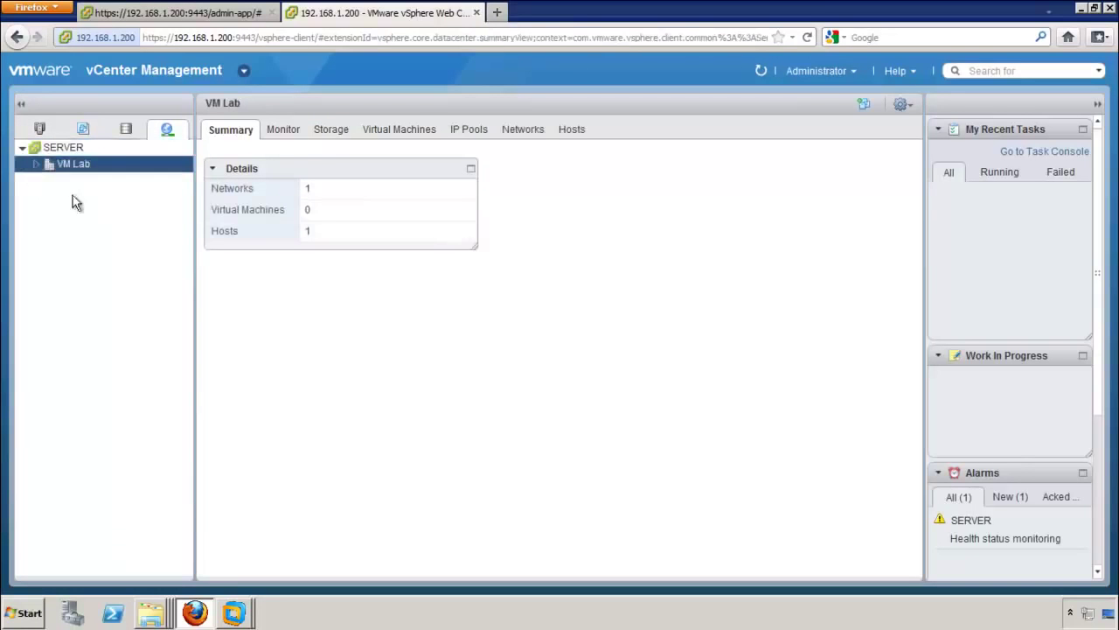
click(40, 129)
click(103, 180)
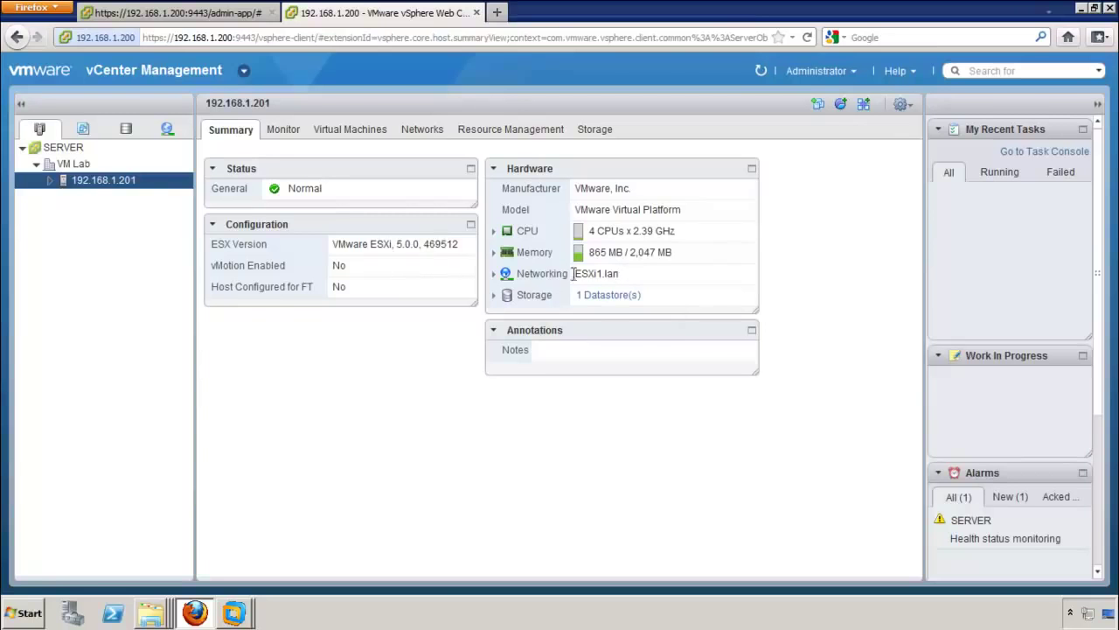
drag(615, 274, 513, 275)
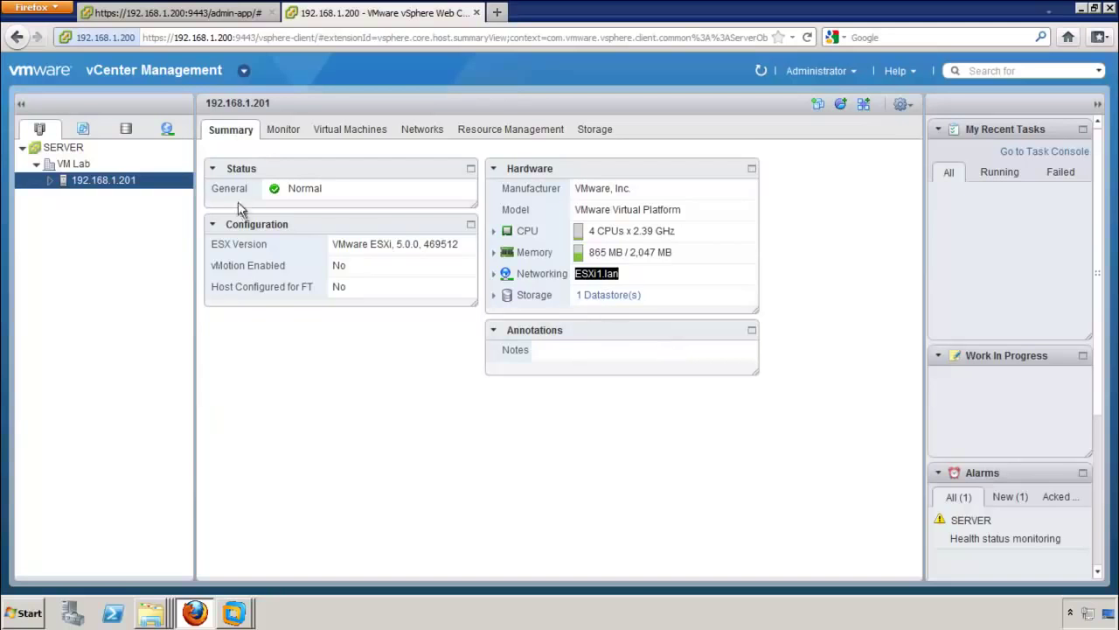
click(271, 132)
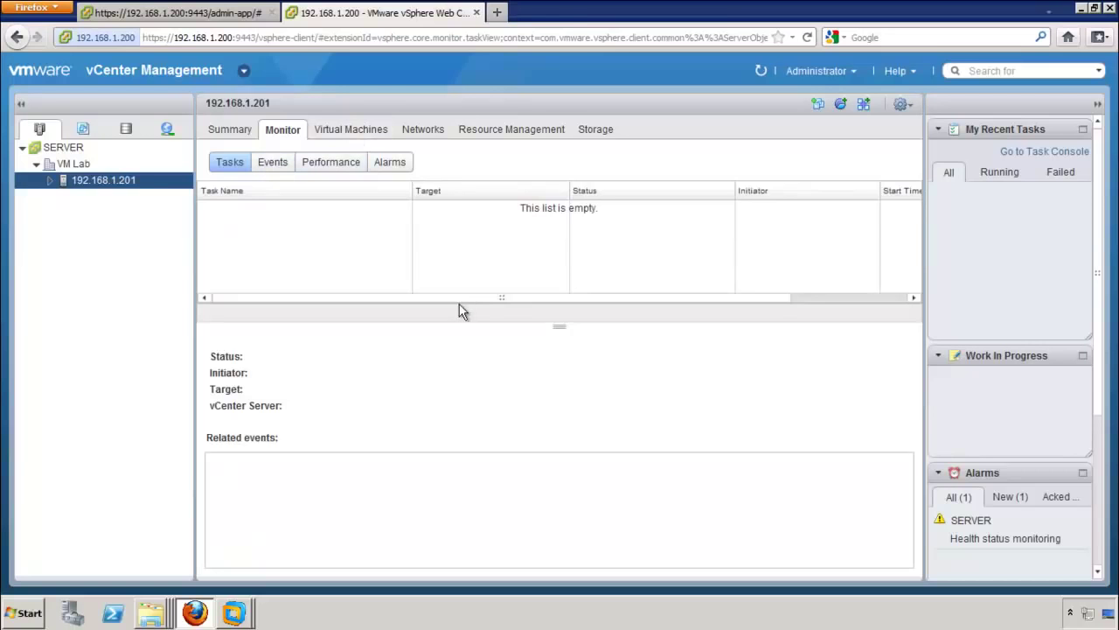
click(379, 133)
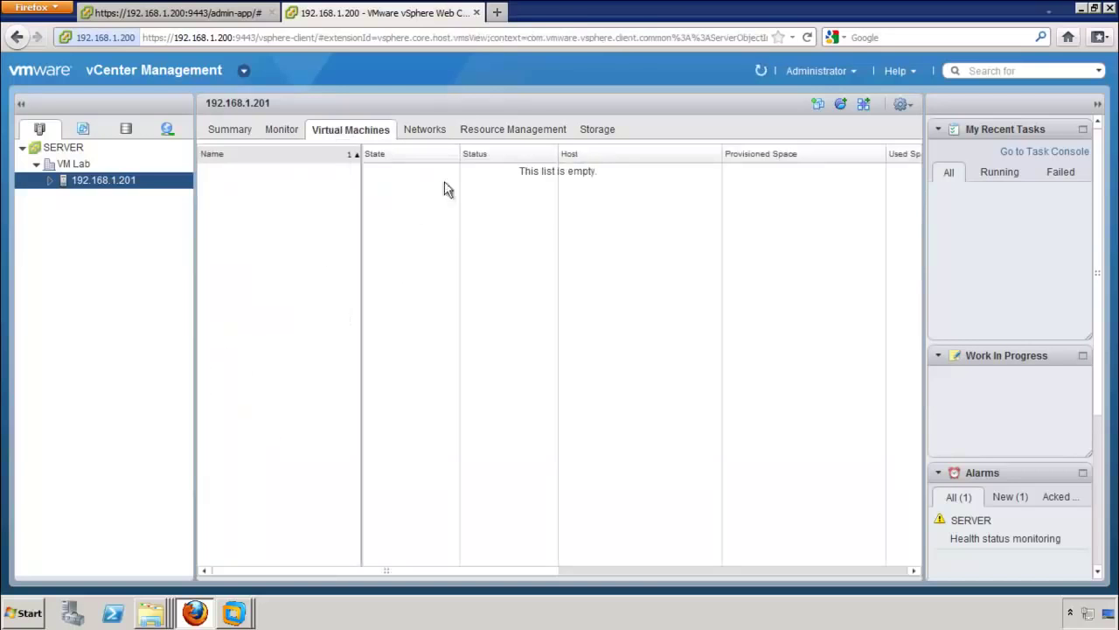
click(440, 127)
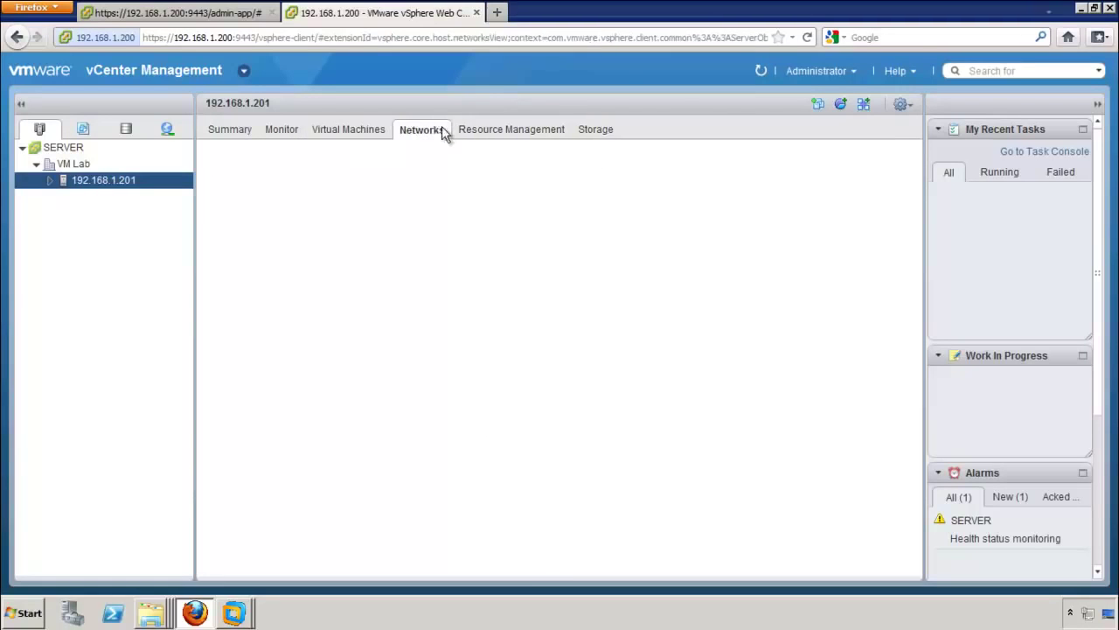
click(483, 138)
click(588, 131)
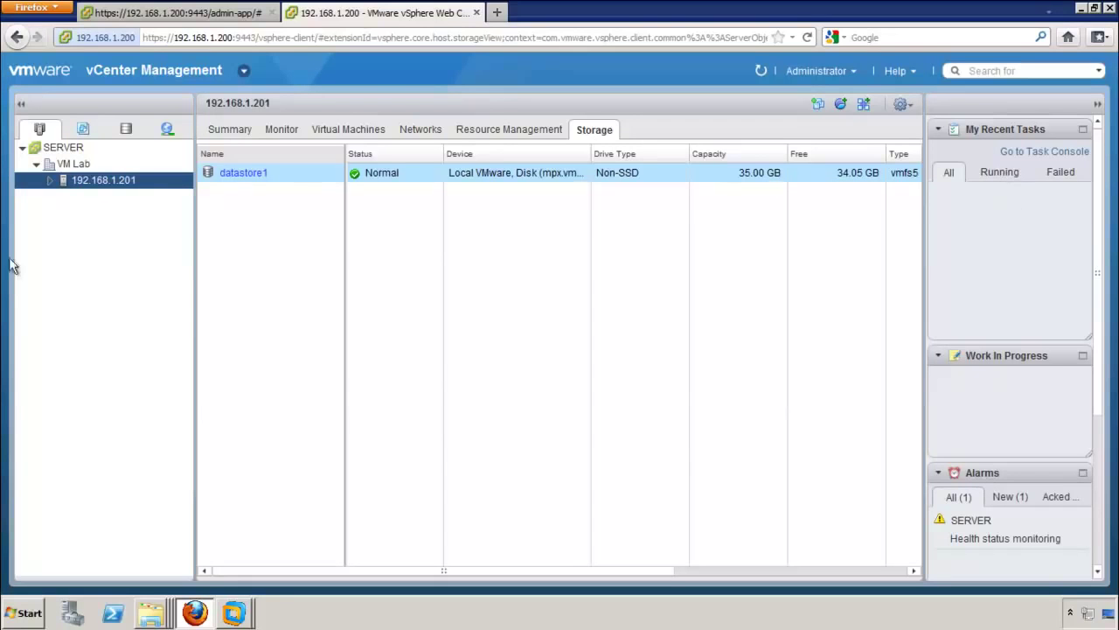
click(238, 131)
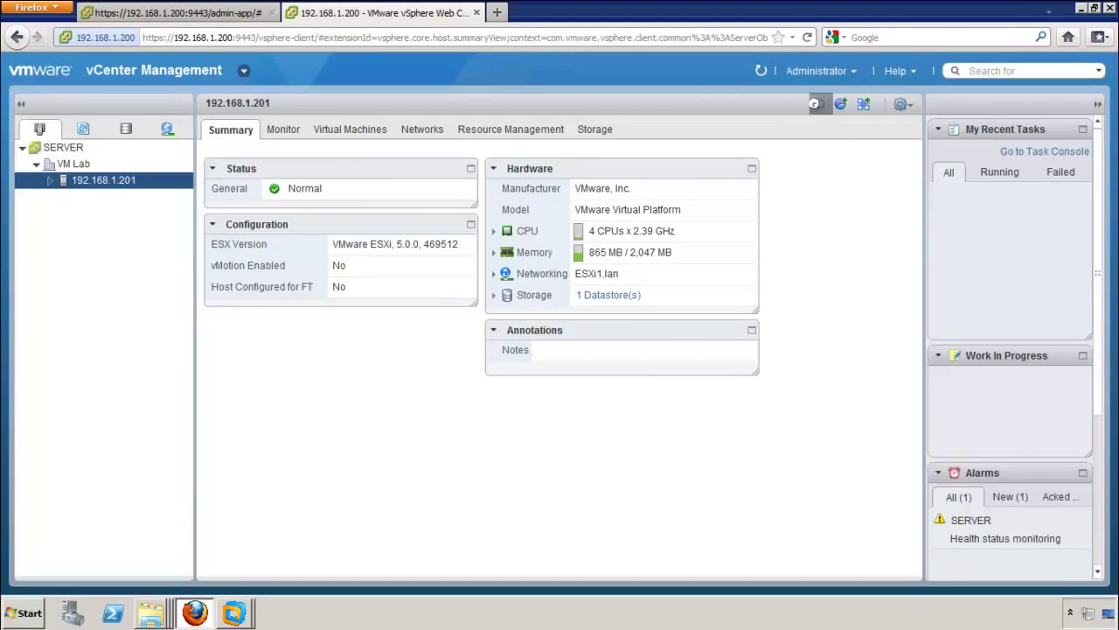
click(815, 103)
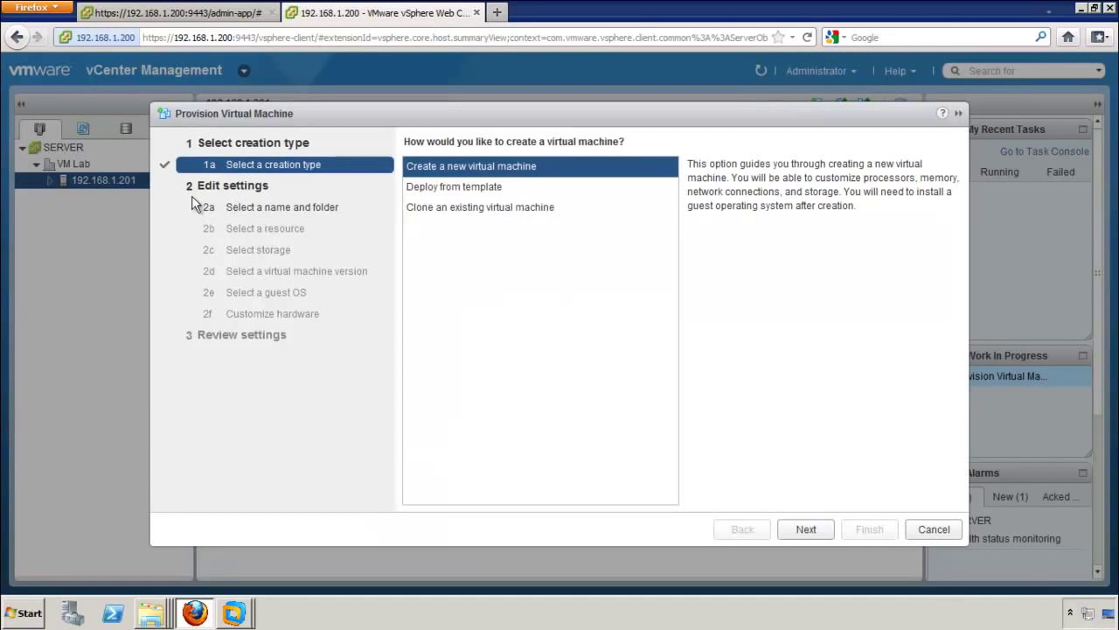
click(818, 530)
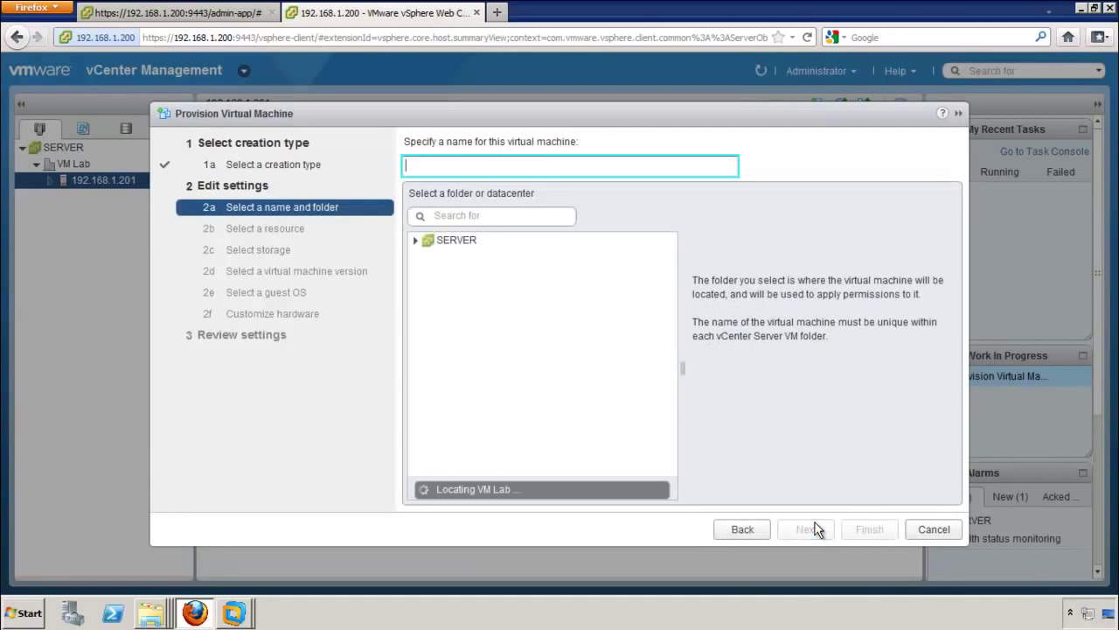
text(ccc)
click(808, 531)
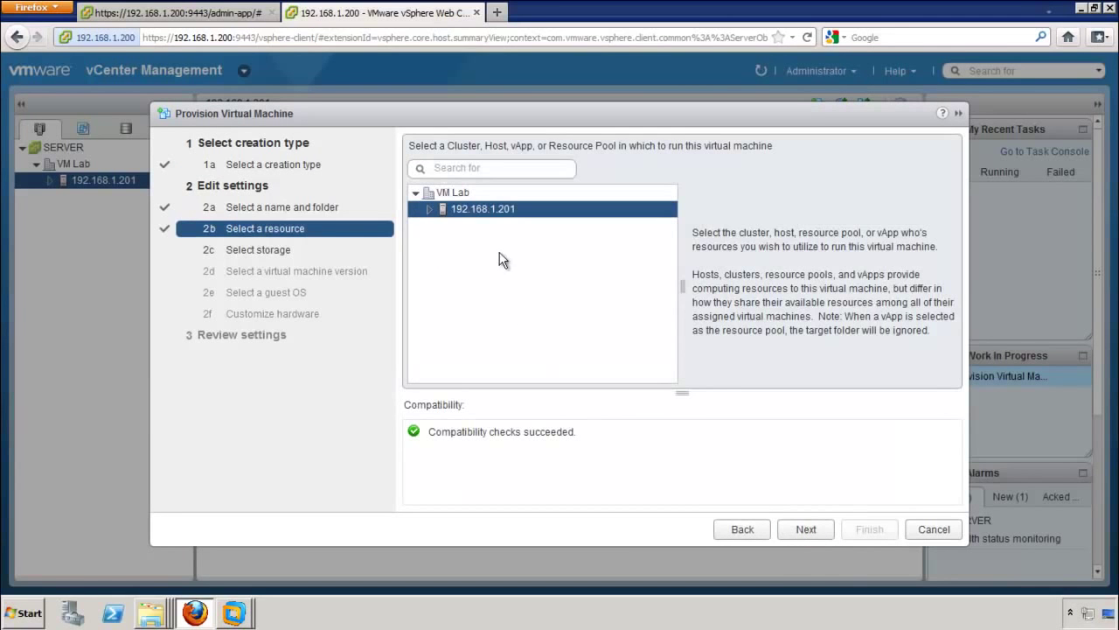
click(807, 530)
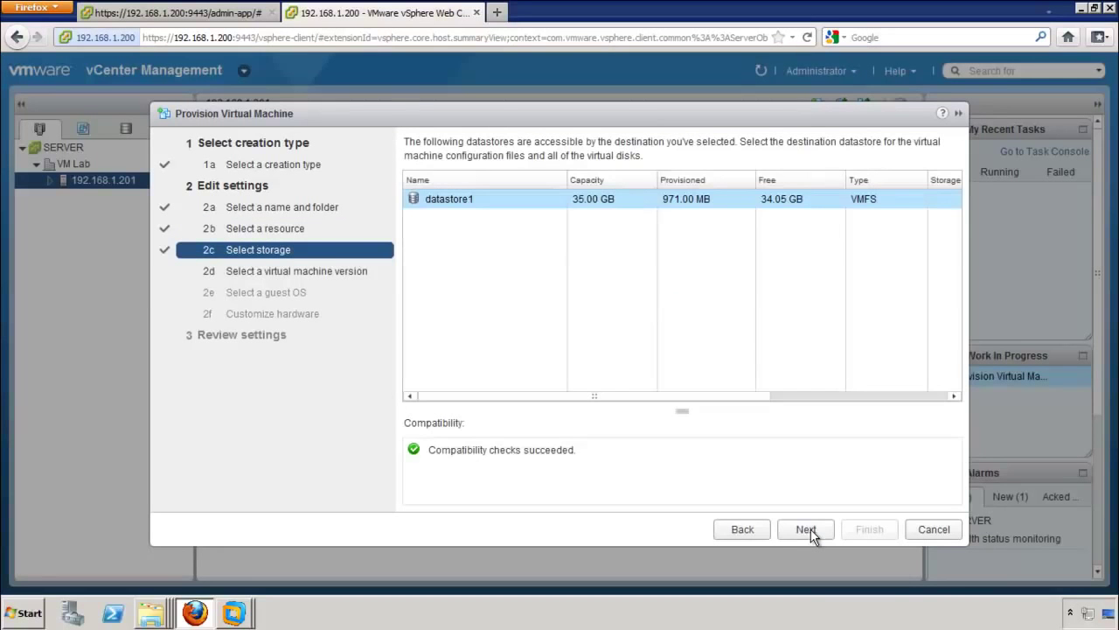
click(808, 530)
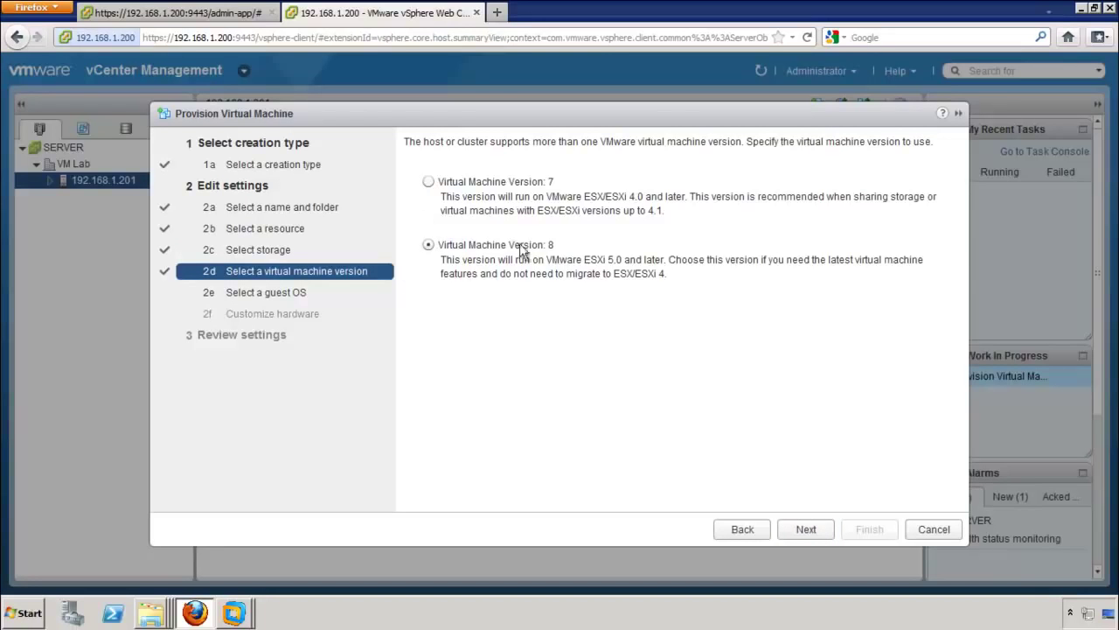
click(802, 529)
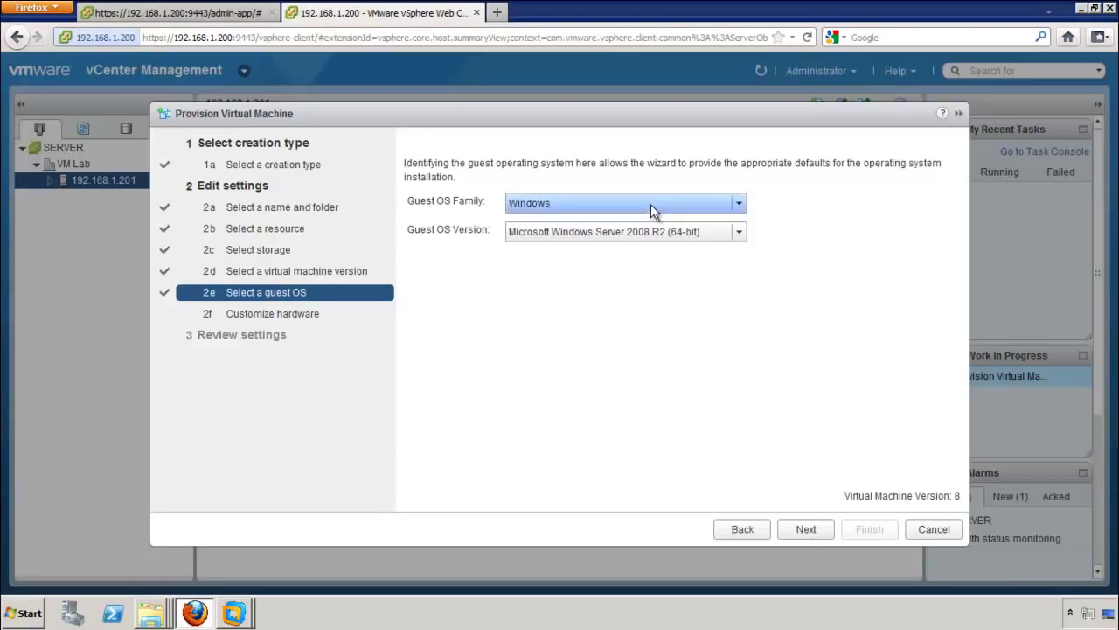
click(644, 199)
click(644, 199)
click(806, 527)
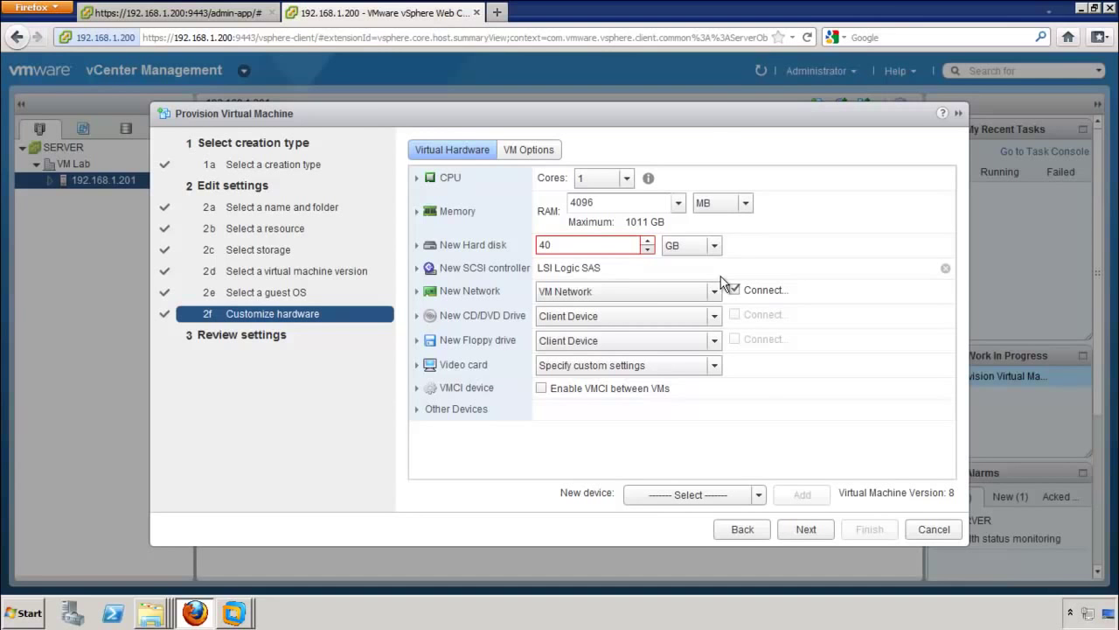
click(929, 532)
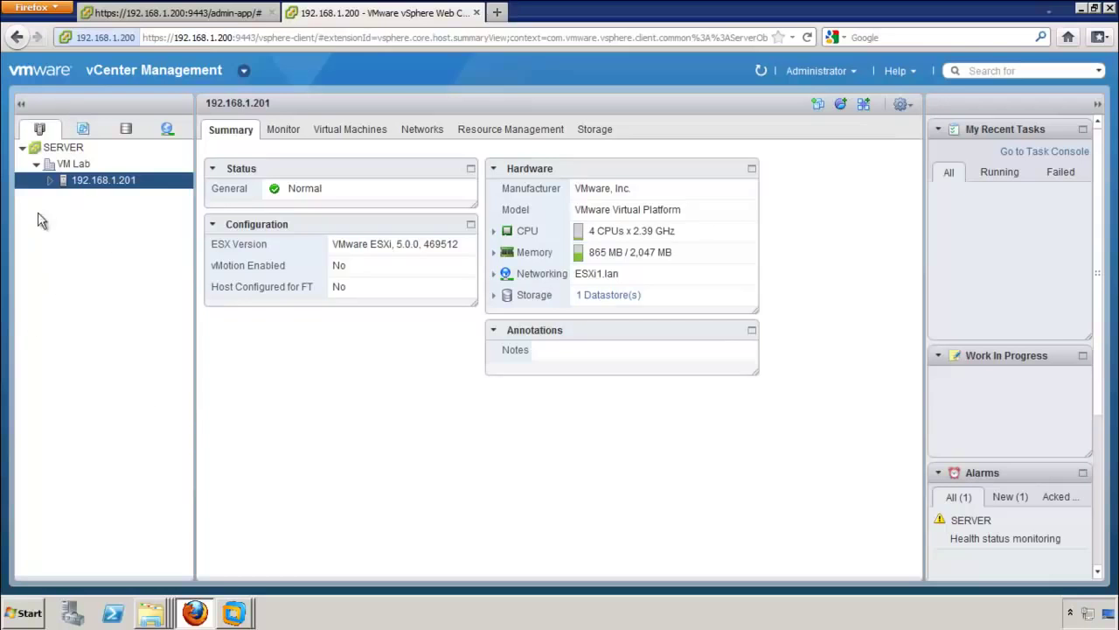
Step: Expand host 192.168.1.201, then restore and minimize Firefox to reveal the ESXi 5 lab diagram
click(50, 179)
click(1091, 8)
click(1082, 9)
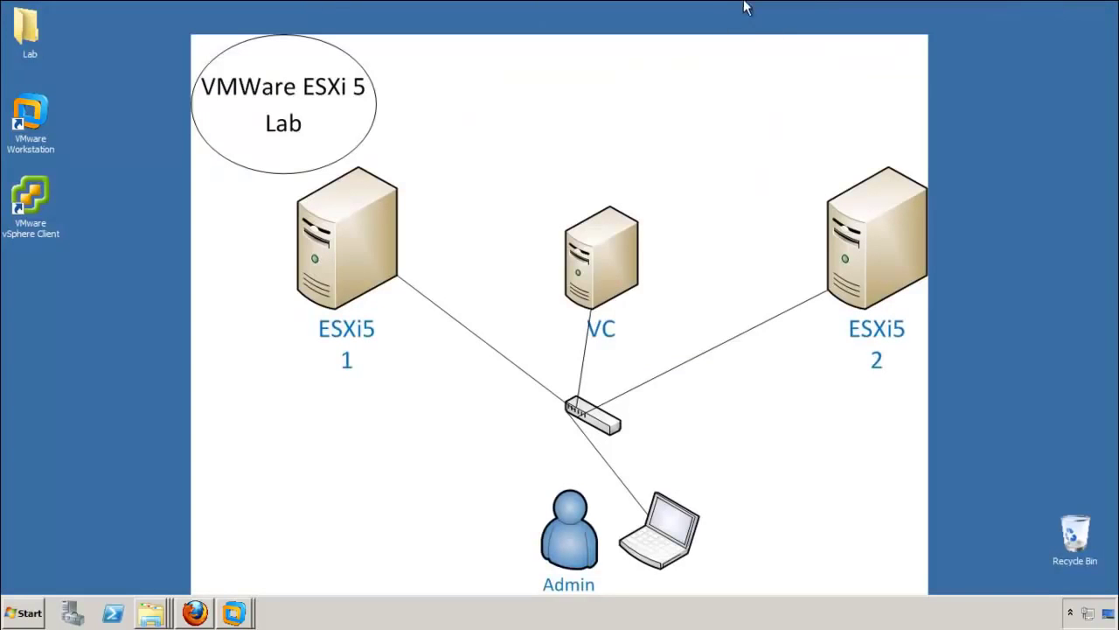
Step: Minimize the remote session and open OneNote's Vmware Virtual Center page after visiting its Summary page
click(745, 9)
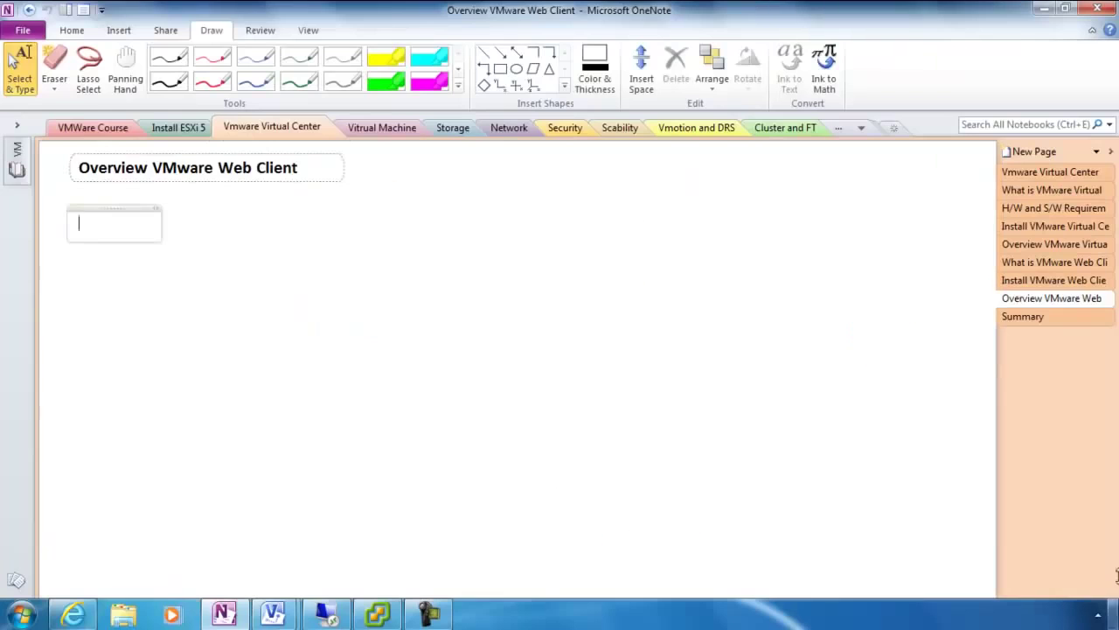
click(1064, 316)
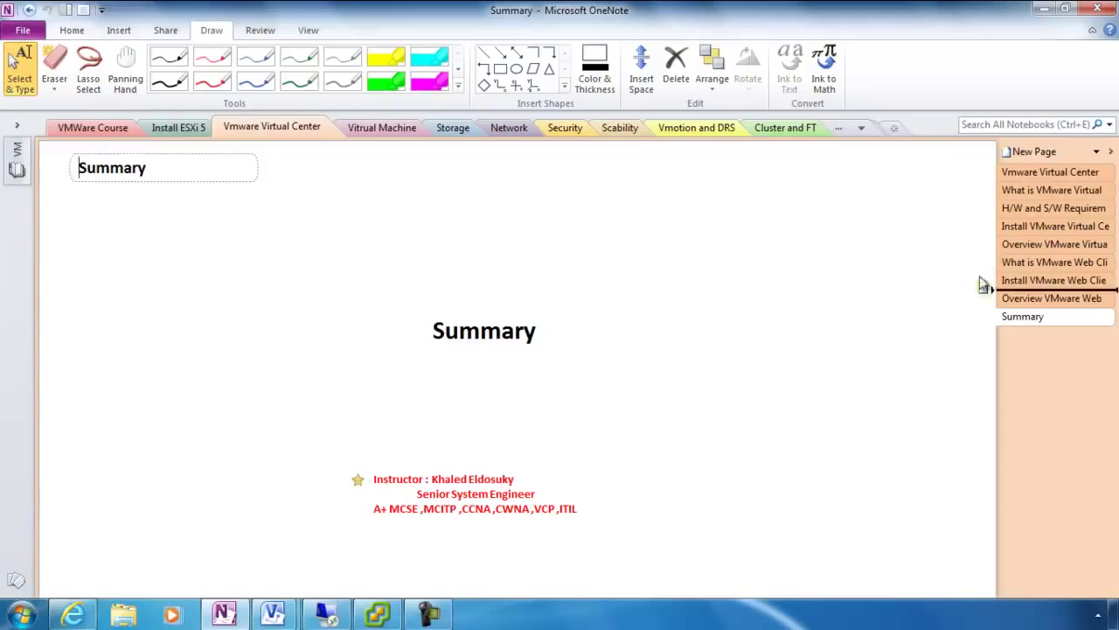
click(1032, 175)
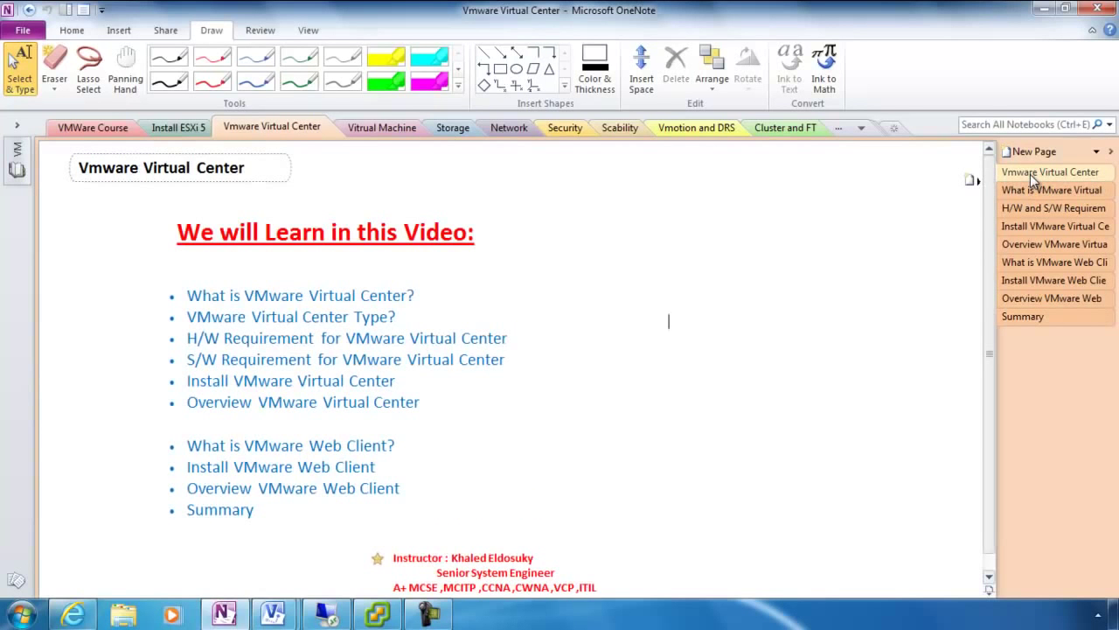